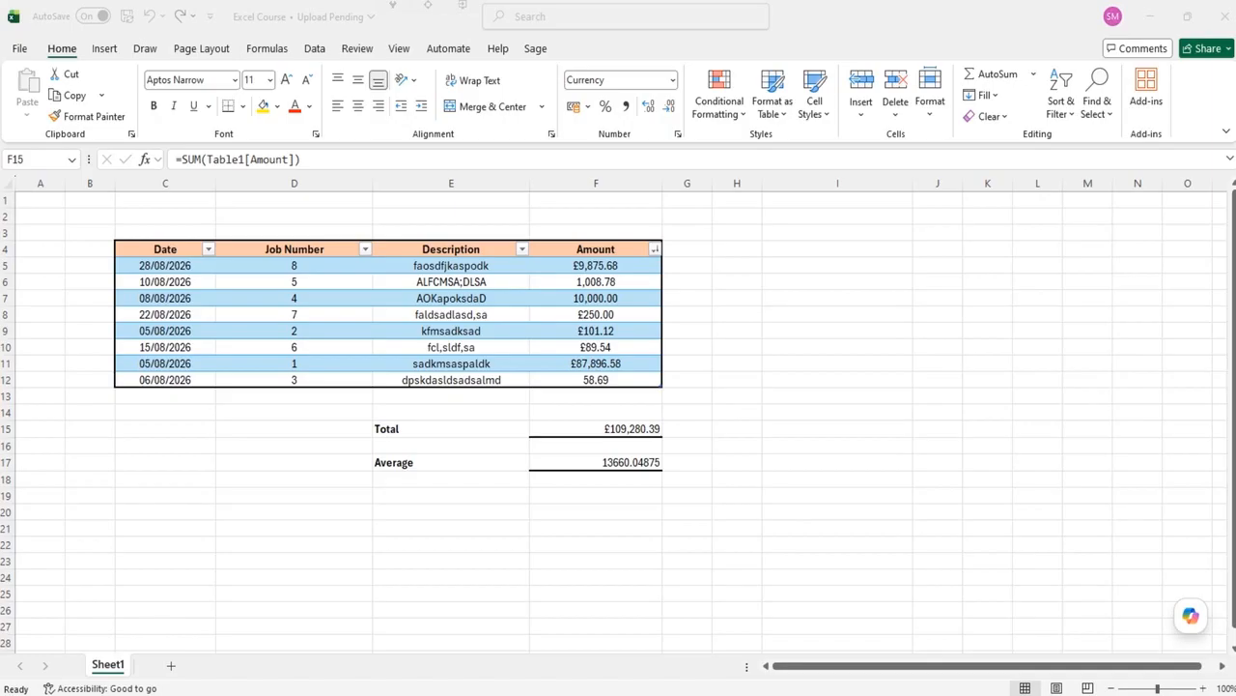
- Examine the Total and Average rows below the table, including their labels and formula cells
left_click_drag(388, 428, 618, 464)
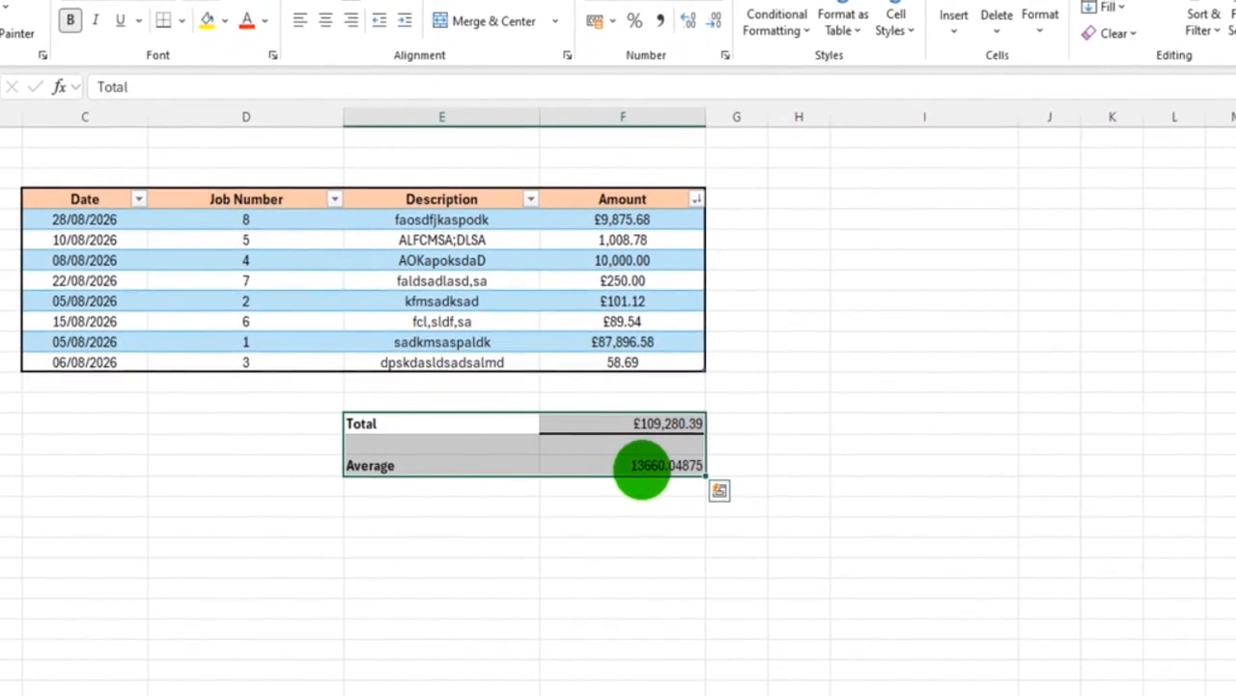
left_click(456, 422)
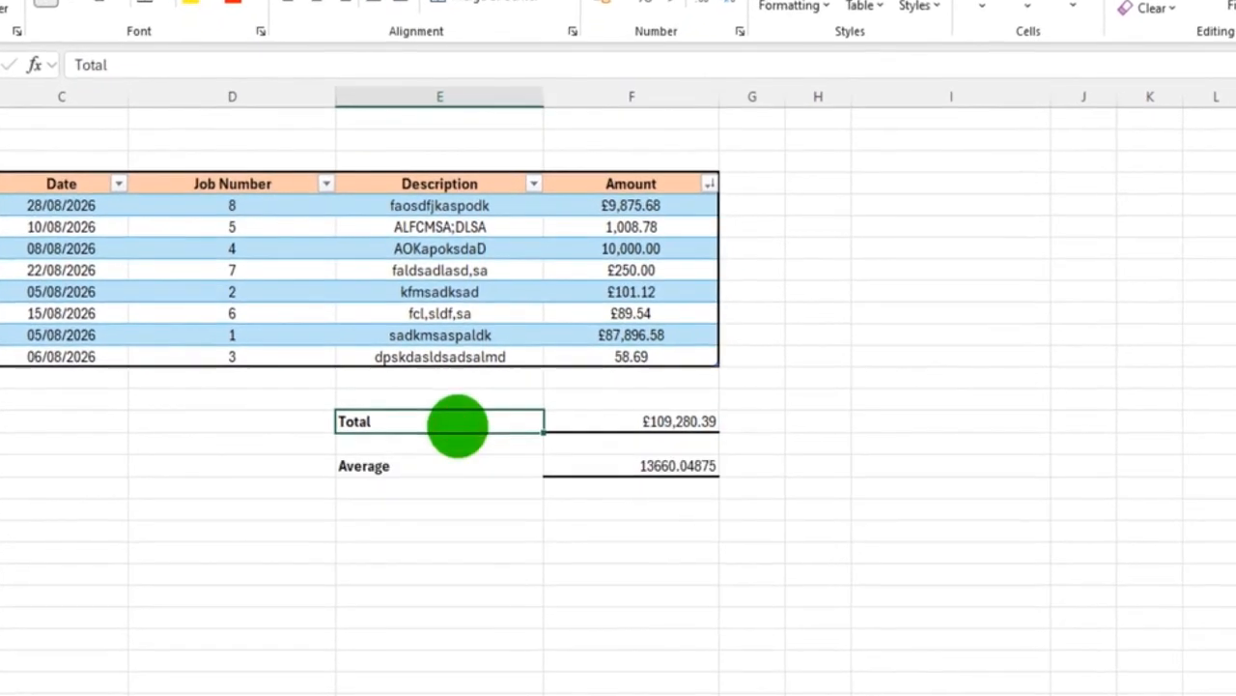
left_click(442, 466)
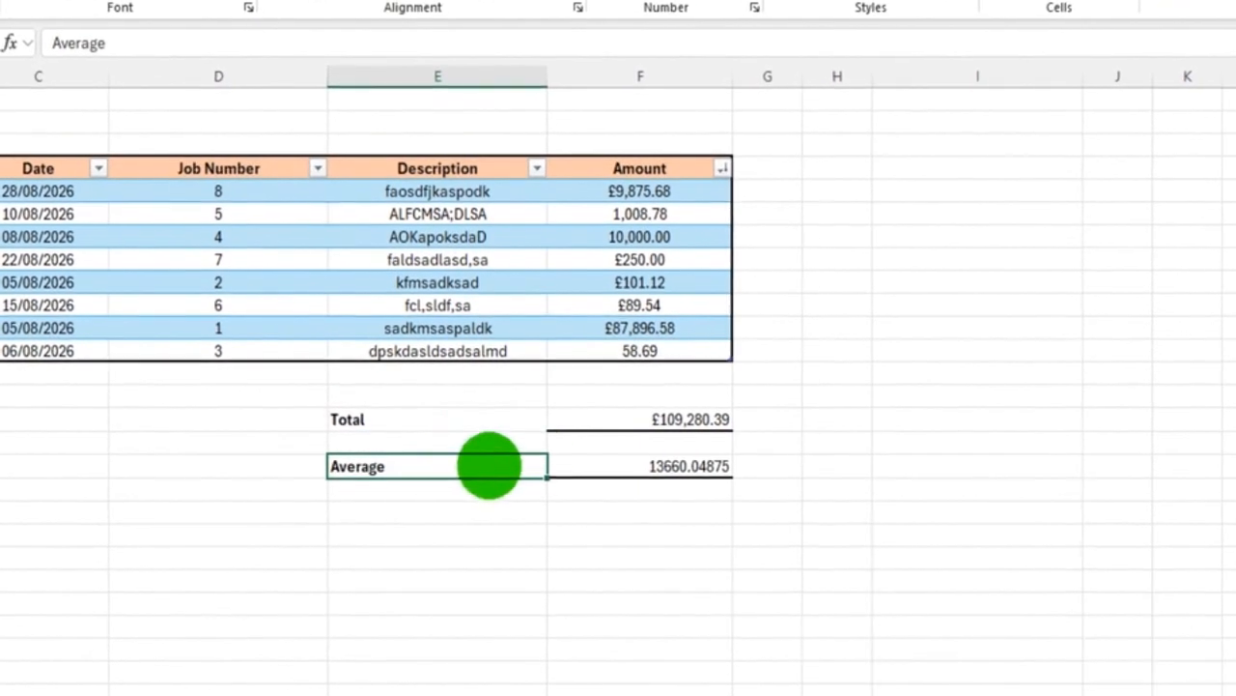
left_click(602, 420)
left_click(624, 465)
left_click(652, 417)
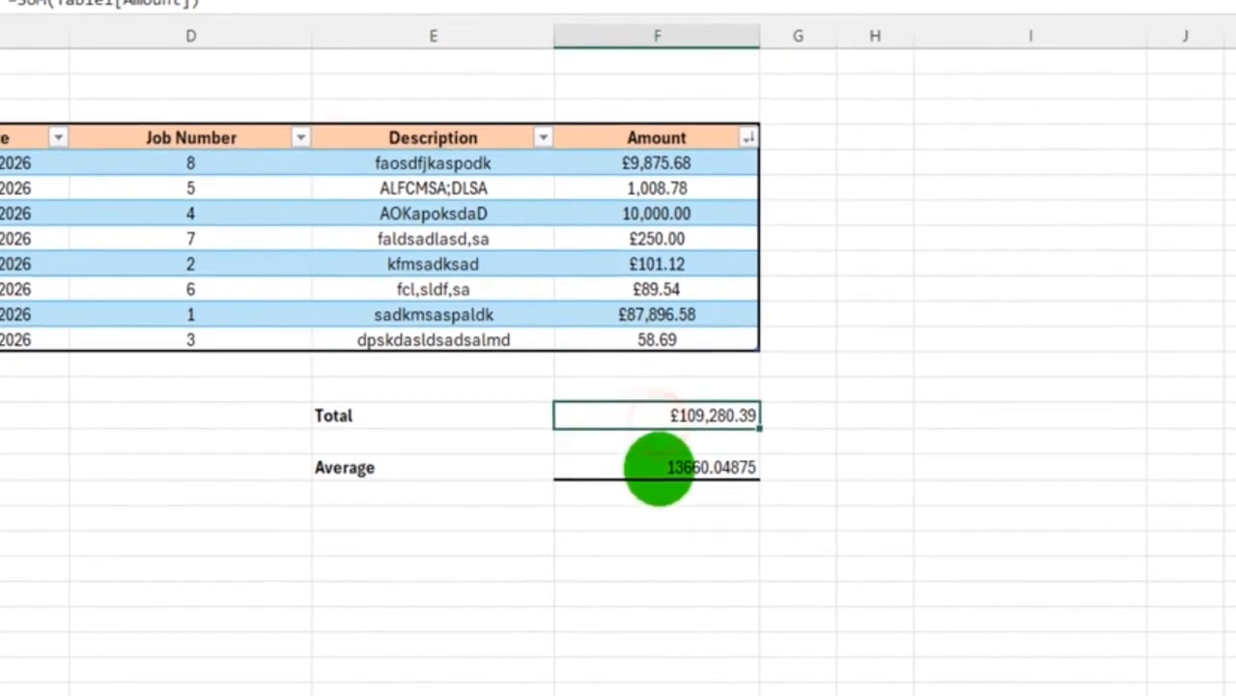
left_click(661, 466)
left_click(678, 410)
left_click(682, 466)
left_click(694, 415)
left_click(666, 467)
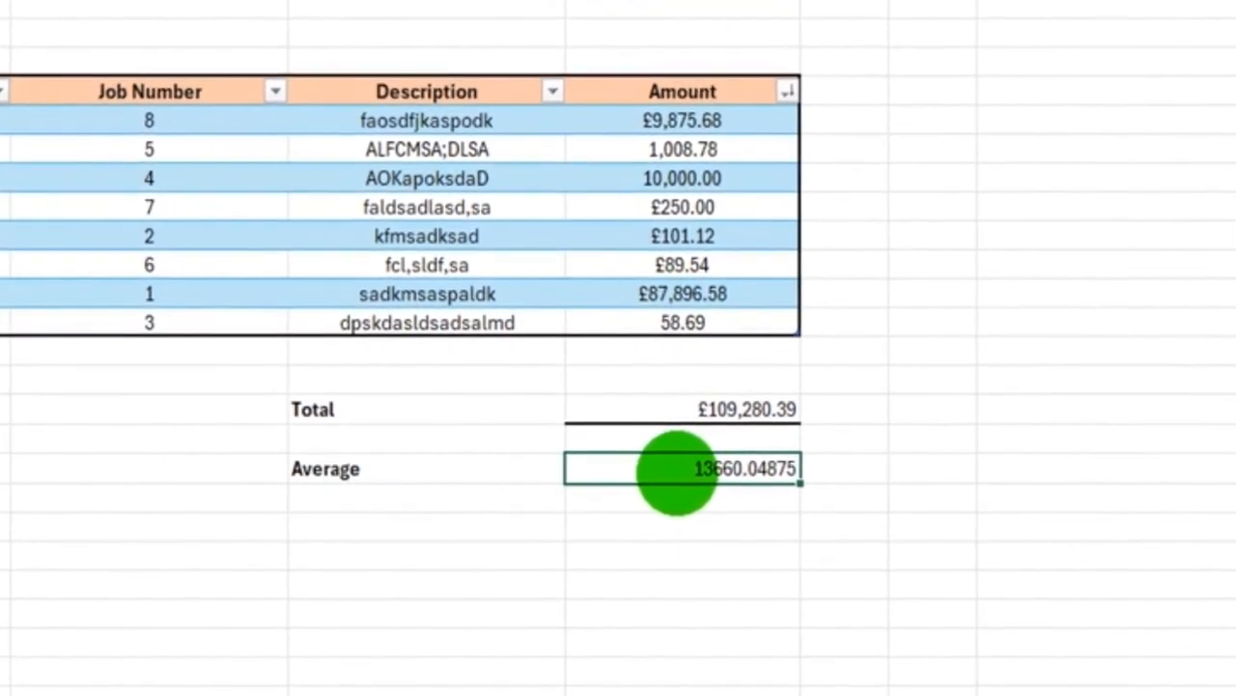
left_click(455, 417)
left_click_drag(513, 410, 734, 407)
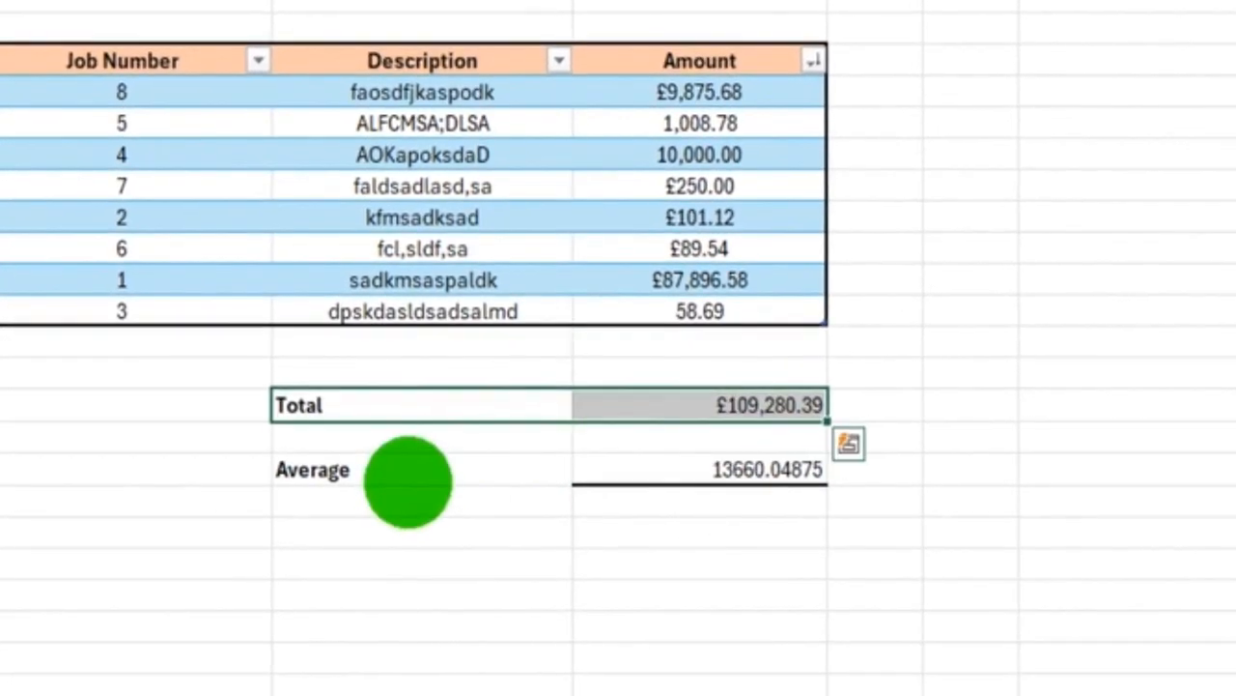
left_click_drag(406, 483, 657, 483)
left_click_drag(450, 415, 685, 409)
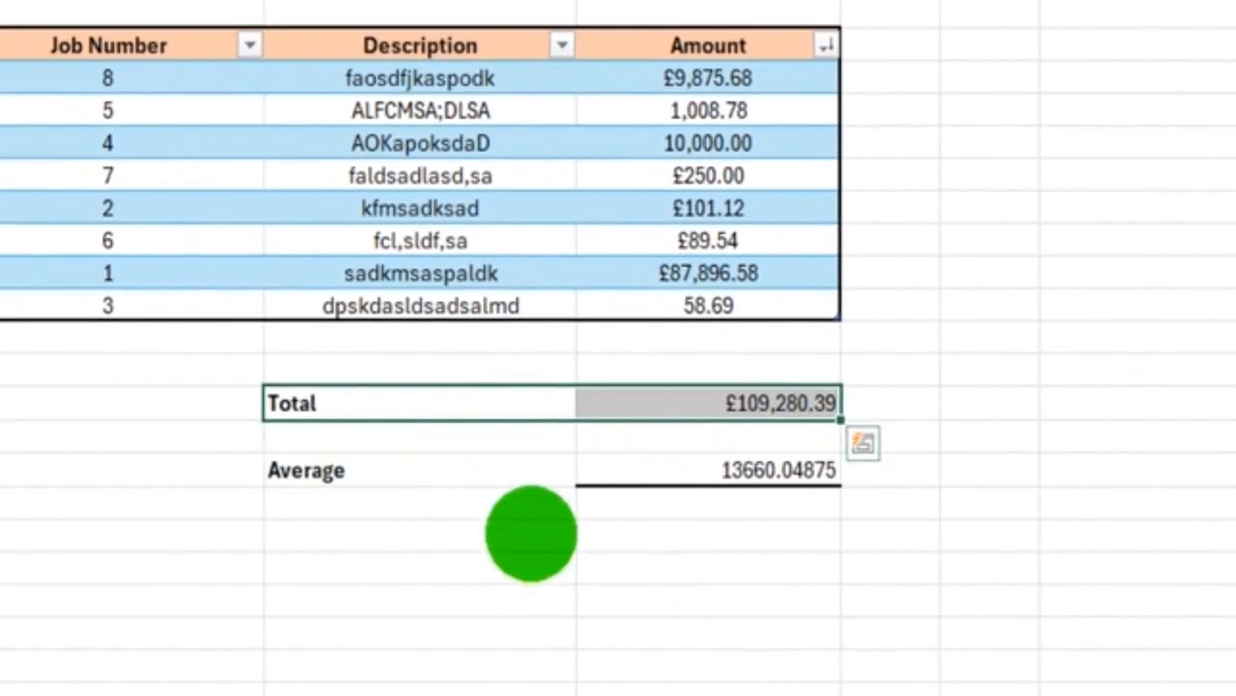
left_click(457, 412)
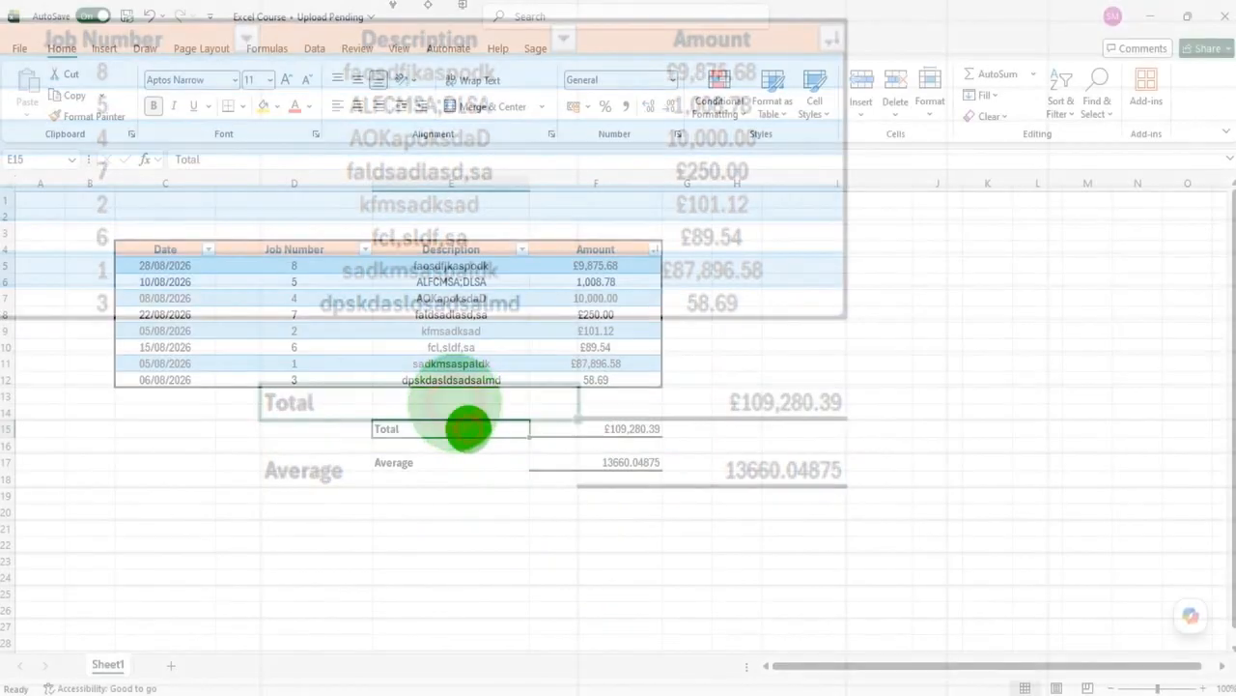
left_click(457, 460)
left_click(469, 428)
left_click(583, 429)
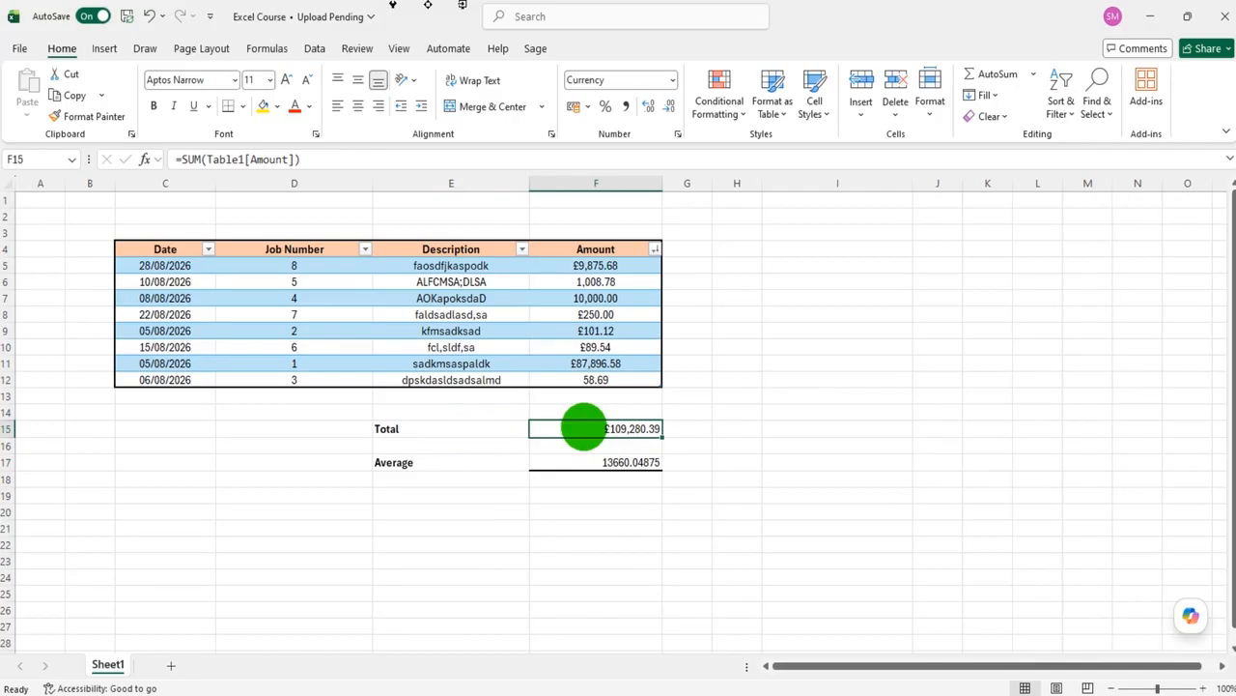
left_click(582, 461)
left_click(546, 506)
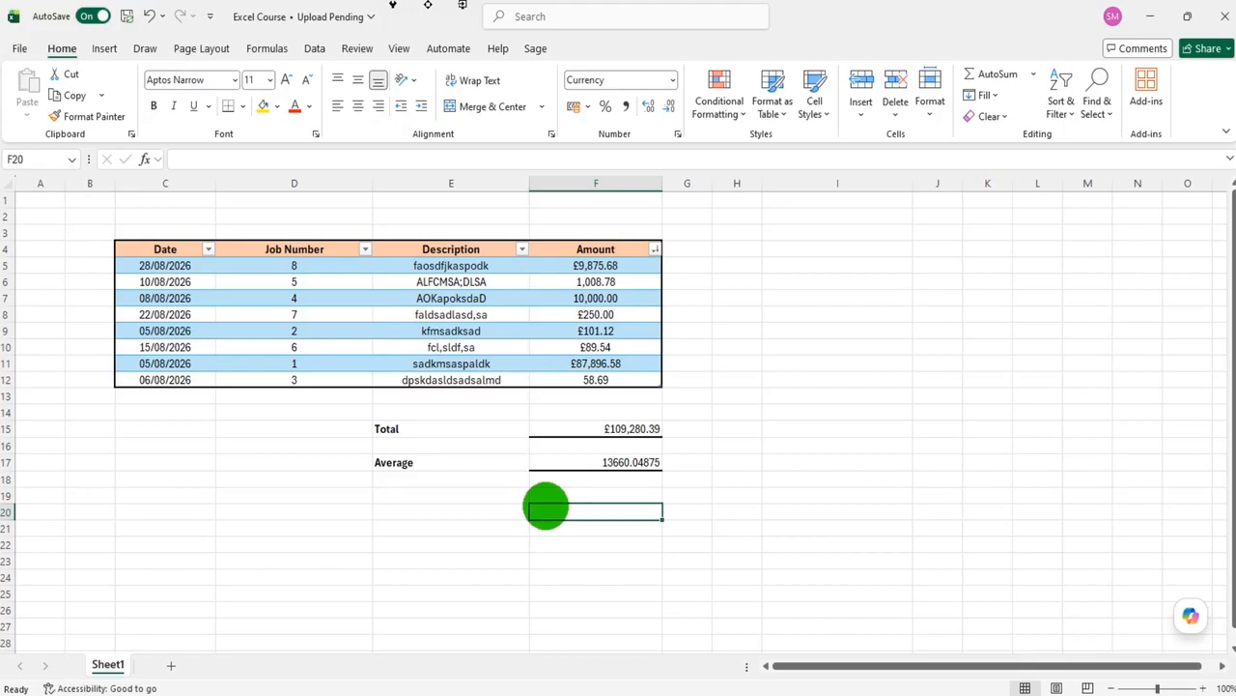
- Review the table's Date, Job Number, Description and Amount columns as possible chart data
left_click_drag(152, 268, 616, 379)
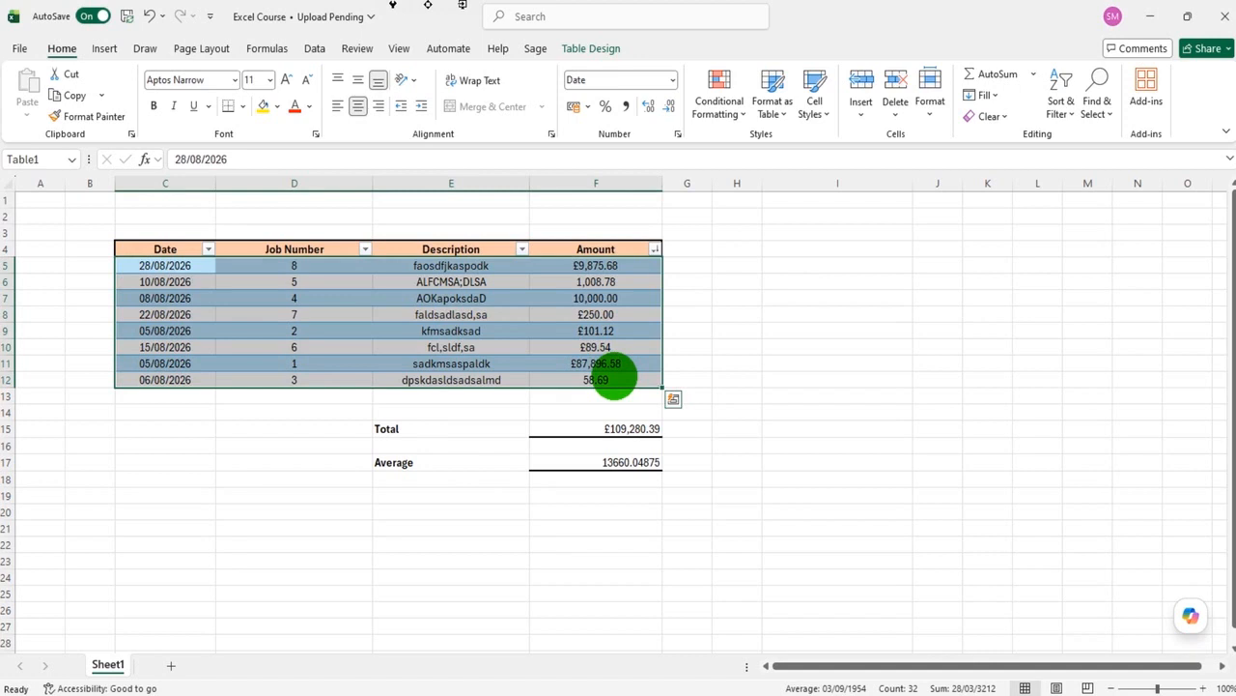
left_click_drag(463, 267, 455, 396)
left_click_drag(319, 266, 310, 363)
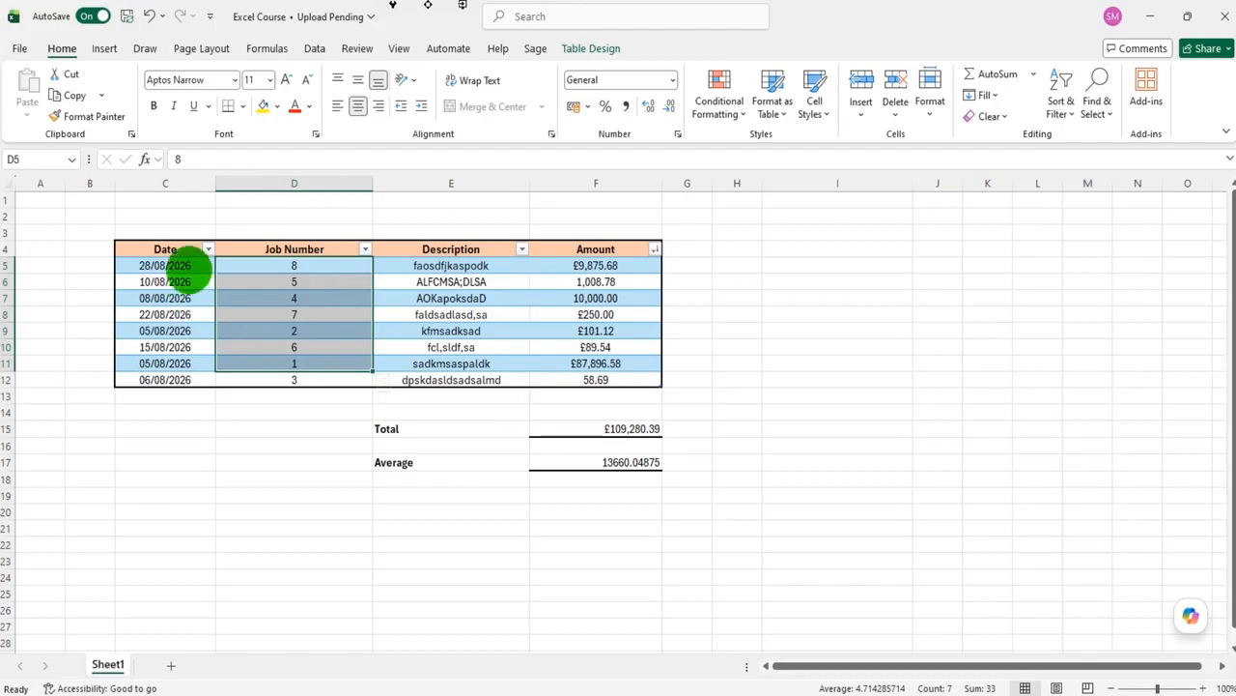
left_click_drag(189, 250, 164, 383)
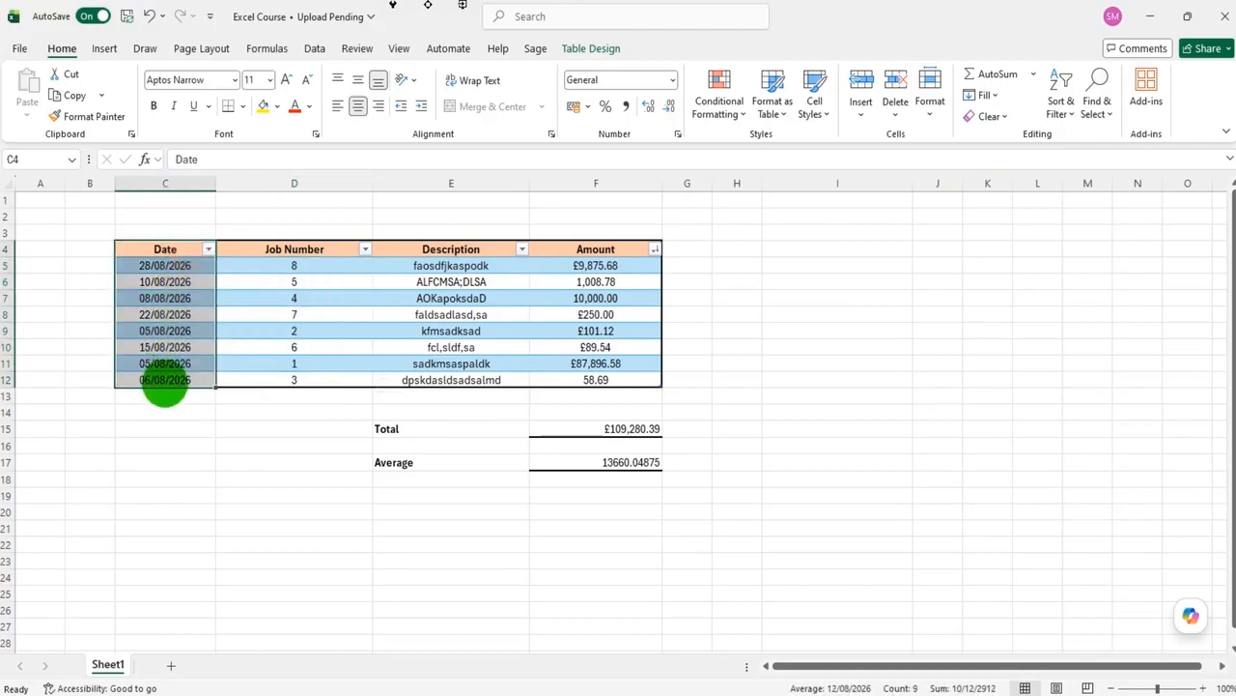
left_click_drag(586, 249, 561, 382)
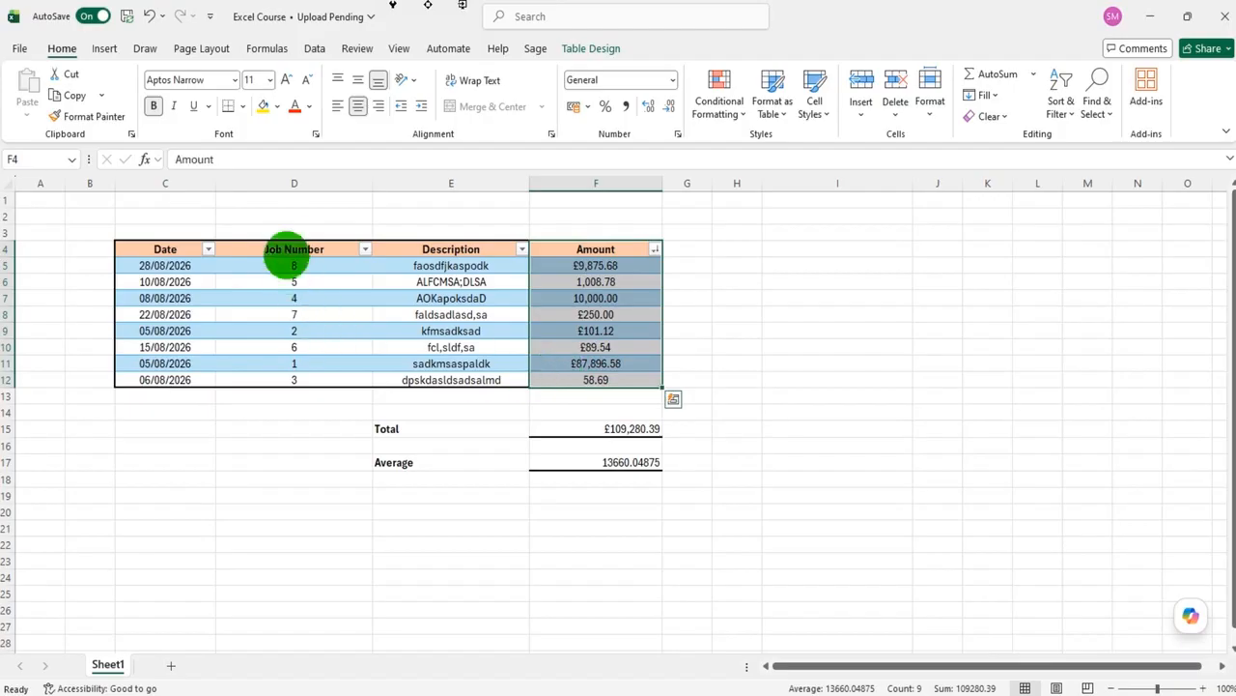
left_click_drag(296, 248, 292, 378)
left_click(589, 297)
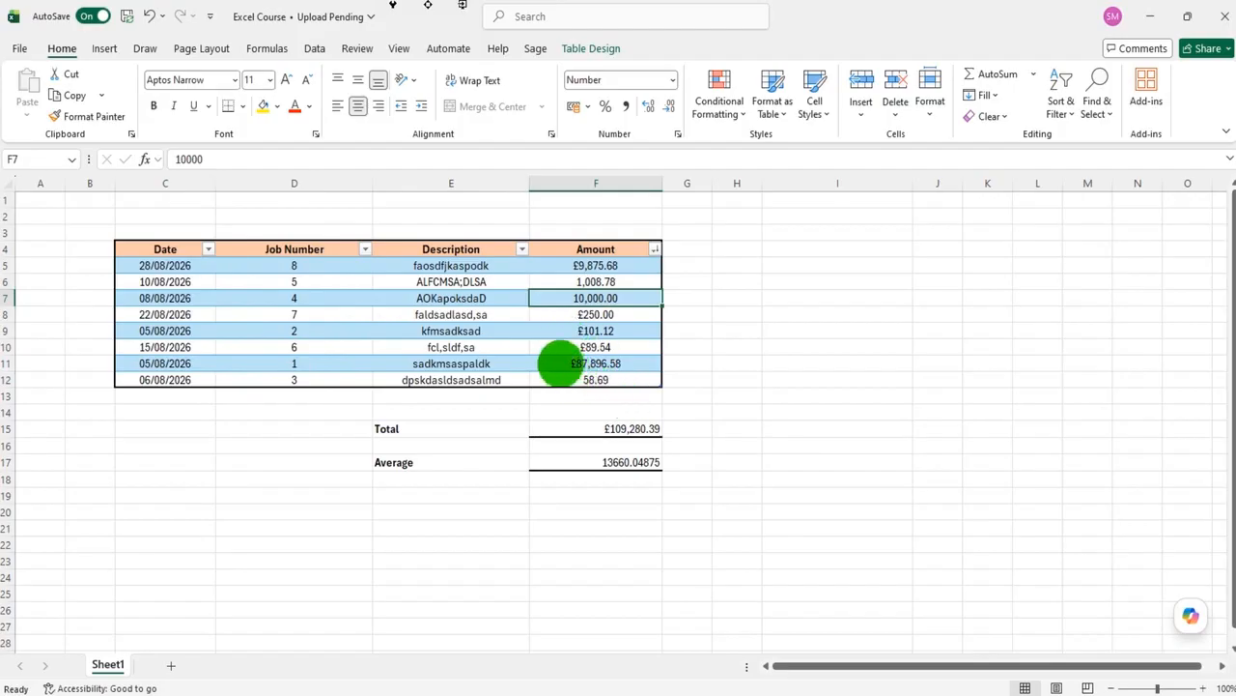
left_click_drag(174, 241, 174, 380)
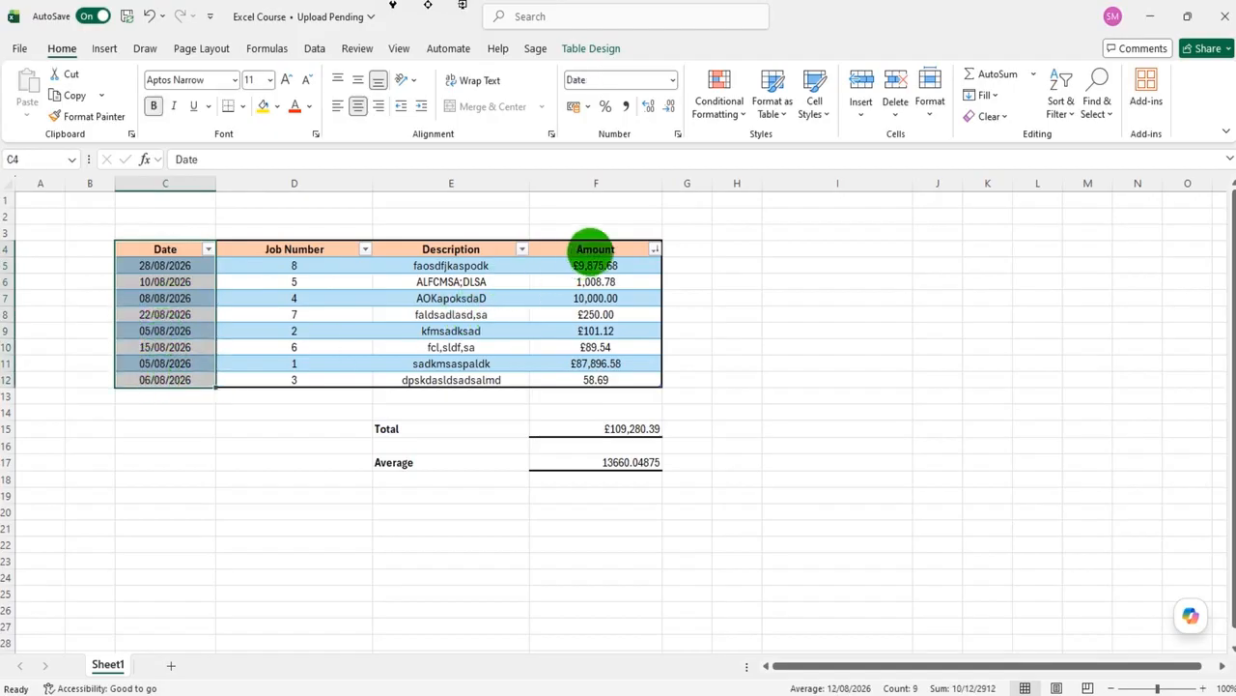
left_click_drag(590, 249, 577, 383)
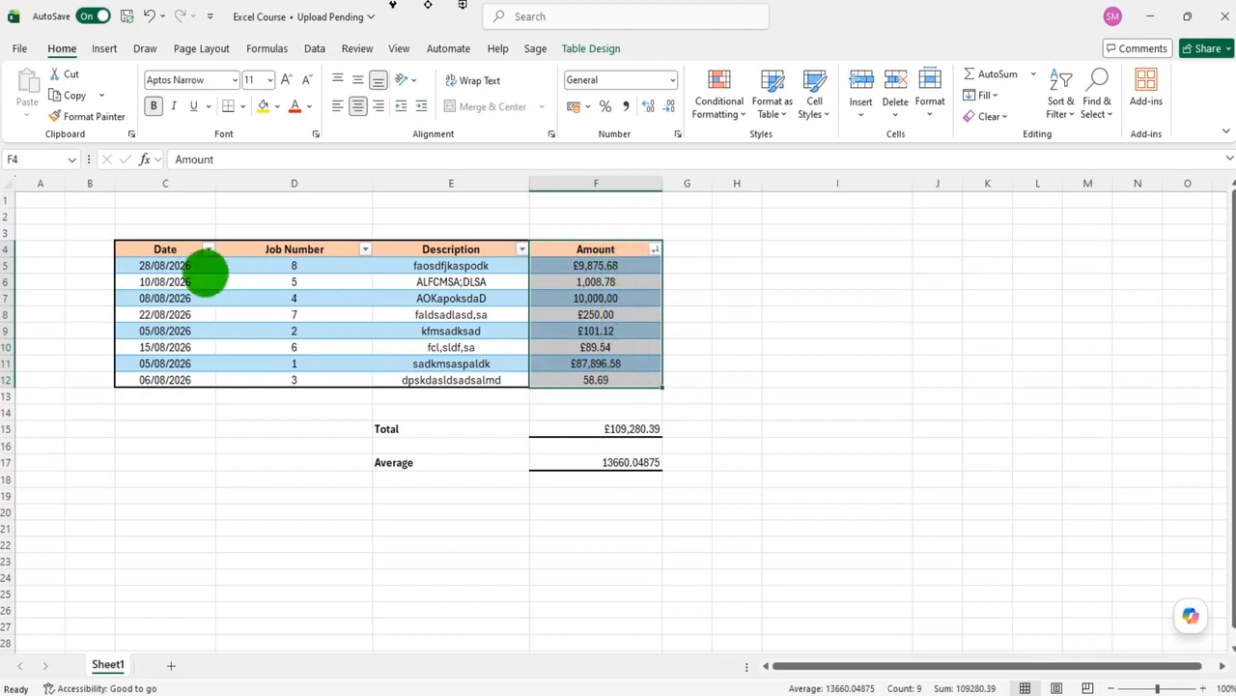
left_click_drag(167, 253, 171, 379)
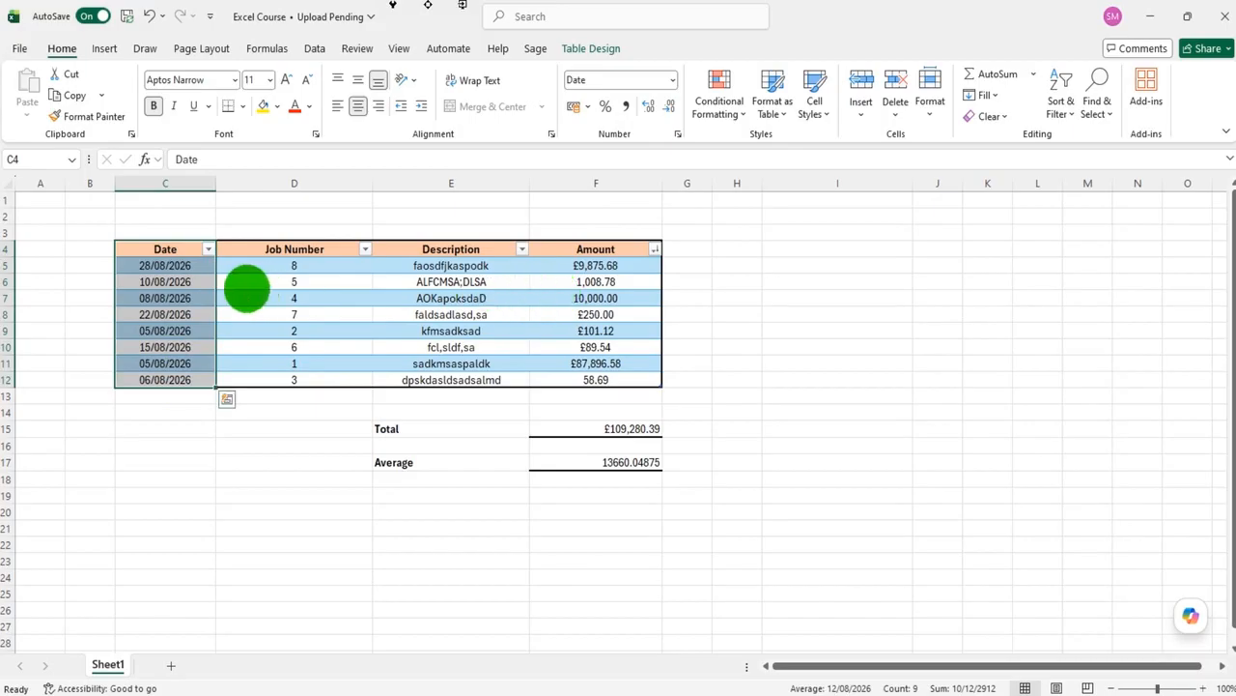
left_click_drag(192, 249, 172, 380)
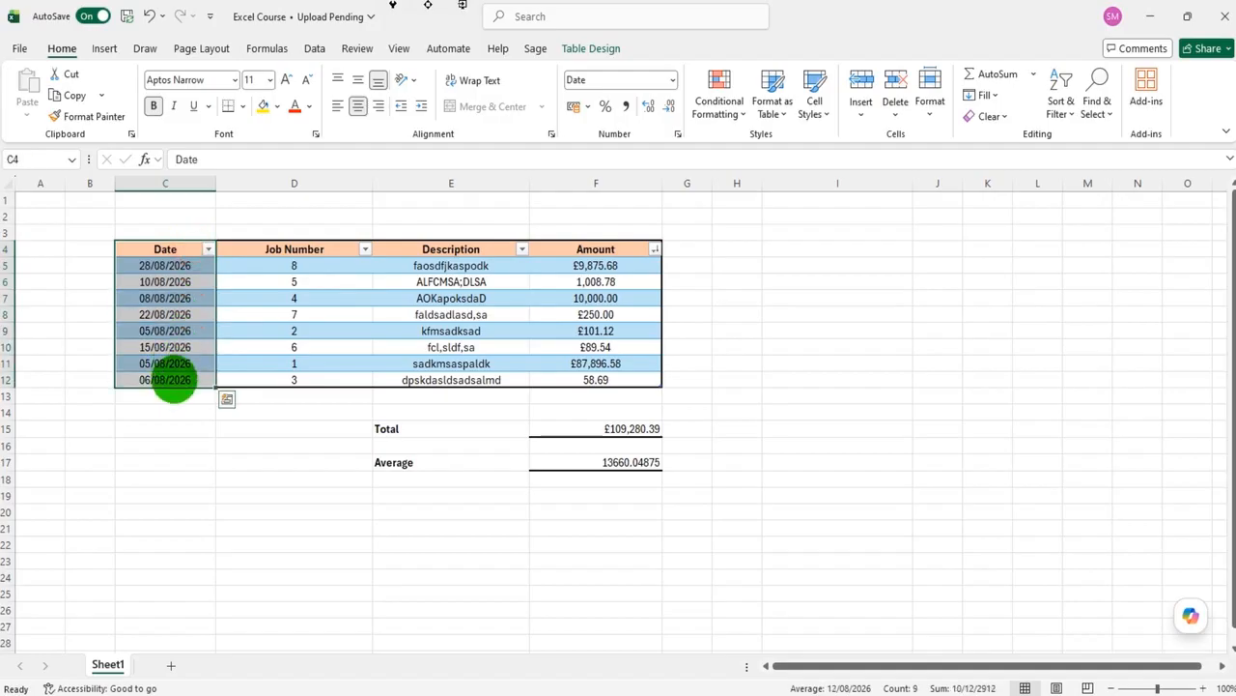
left_click_drag(591, 249, 570, 380)
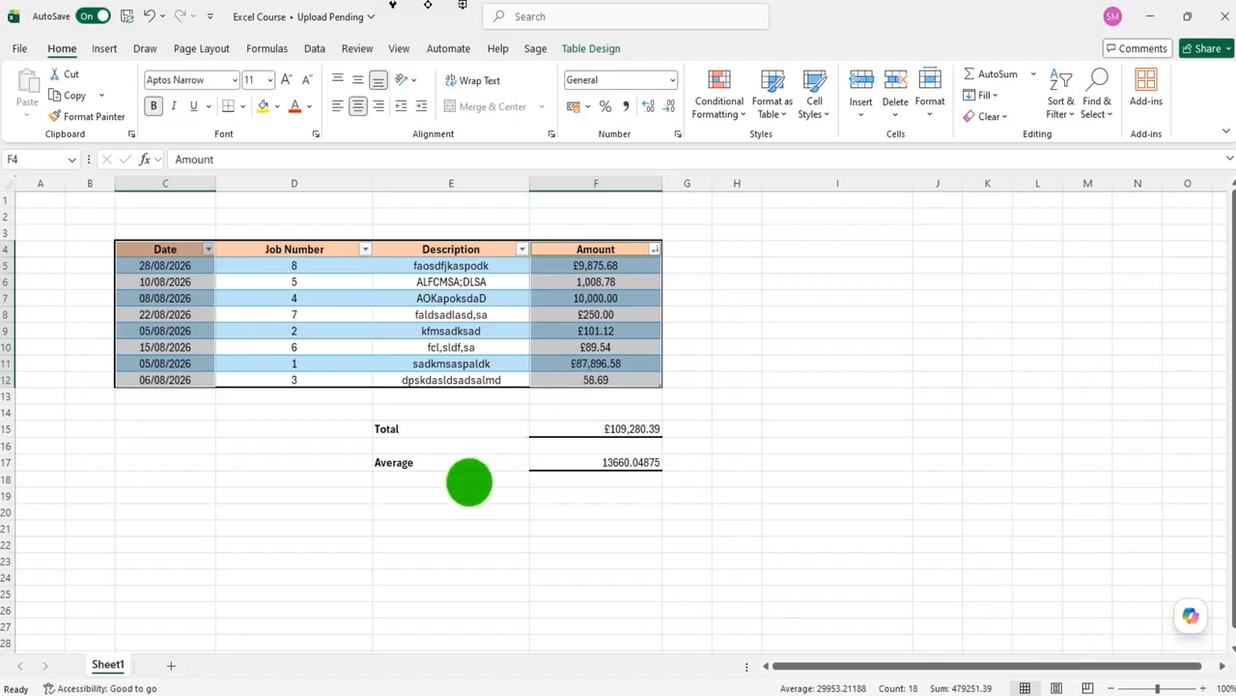
left_click_drag(326, 560, 663, 551)
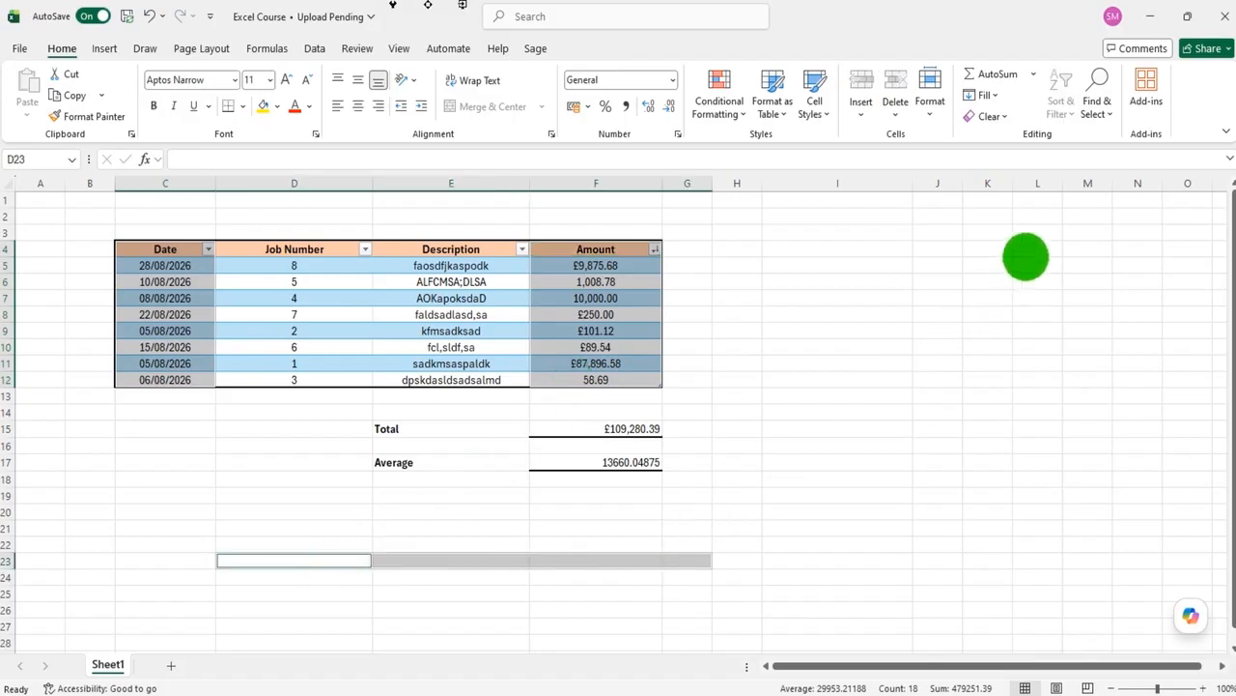
left_click_drag(1029, 252, 1002, 499)
left_click_drag(830, 279, 826, 486)
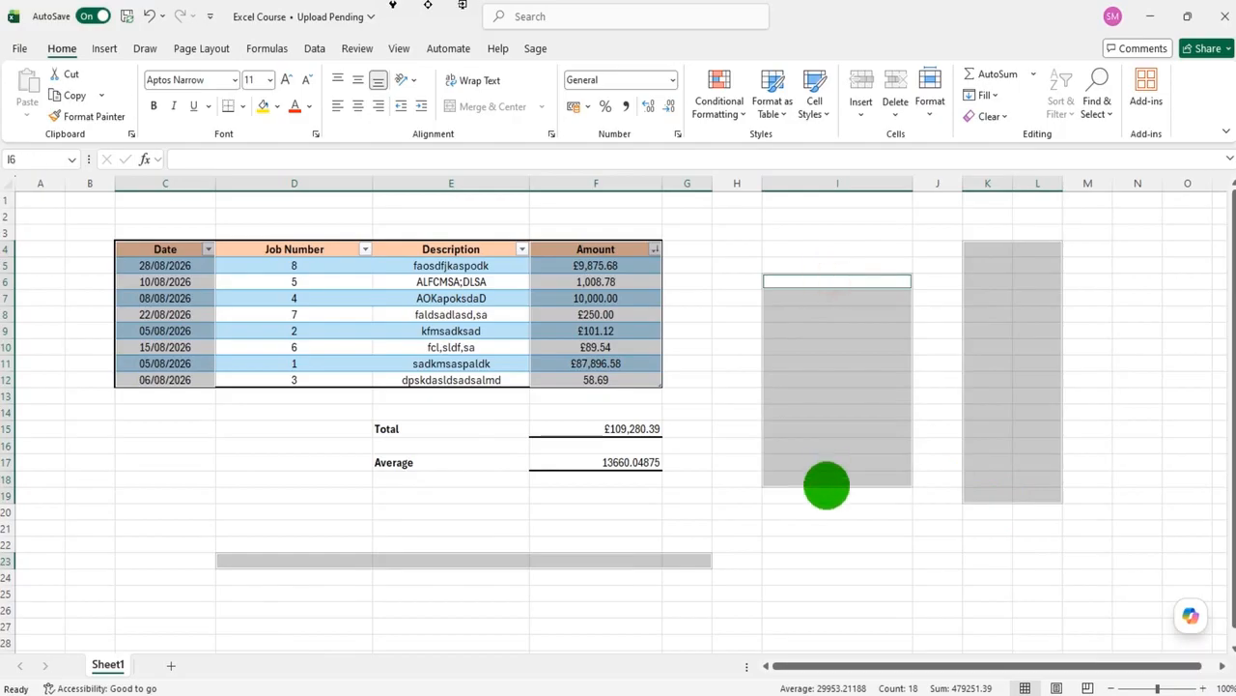
left_click(826, 483)
- Insert the recommended line chart from the table's Date and Amount columns, including their headers
left_click_drag(165, 249, 180, 379)
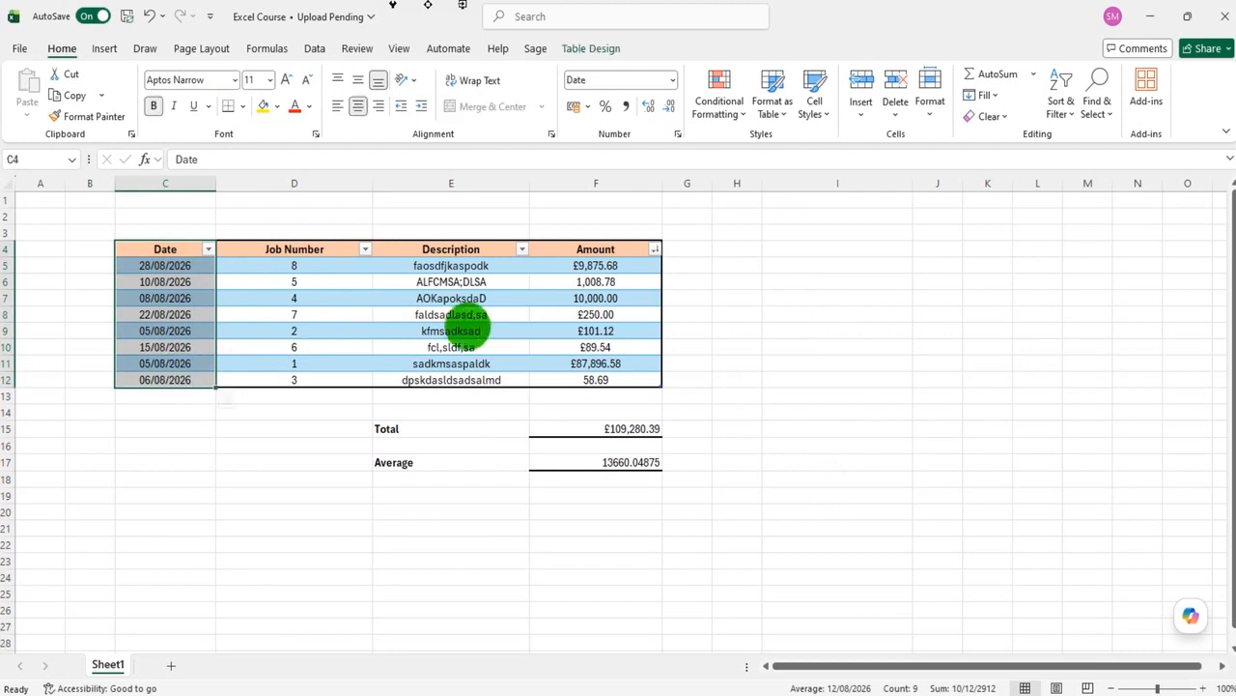
left_click_drag(595, 249, 580, 383)
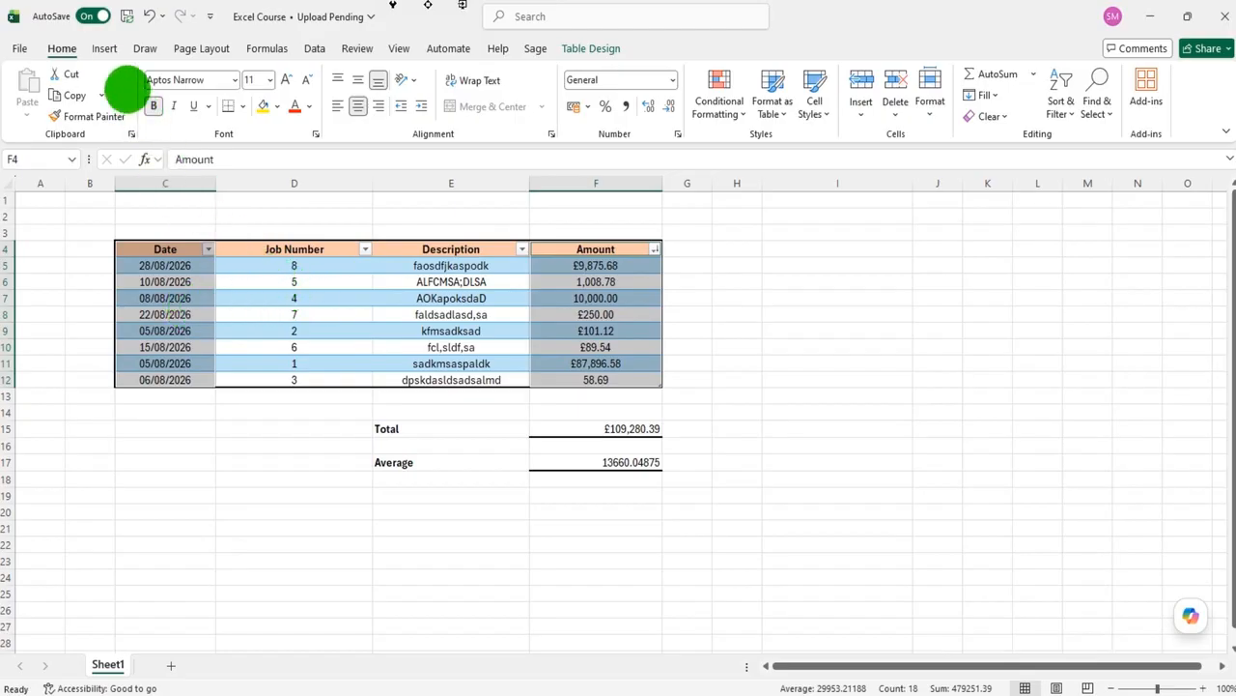
left_click(104, 48)
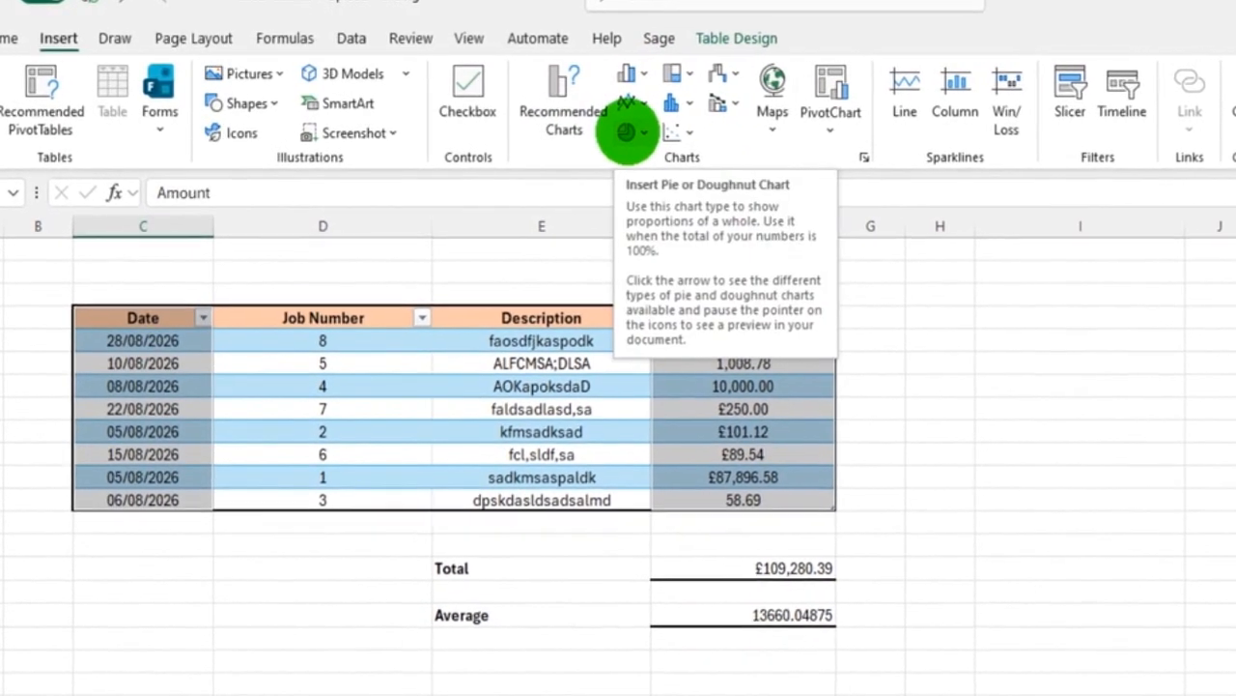
left_click(564, 94)
left_click(562, 396)
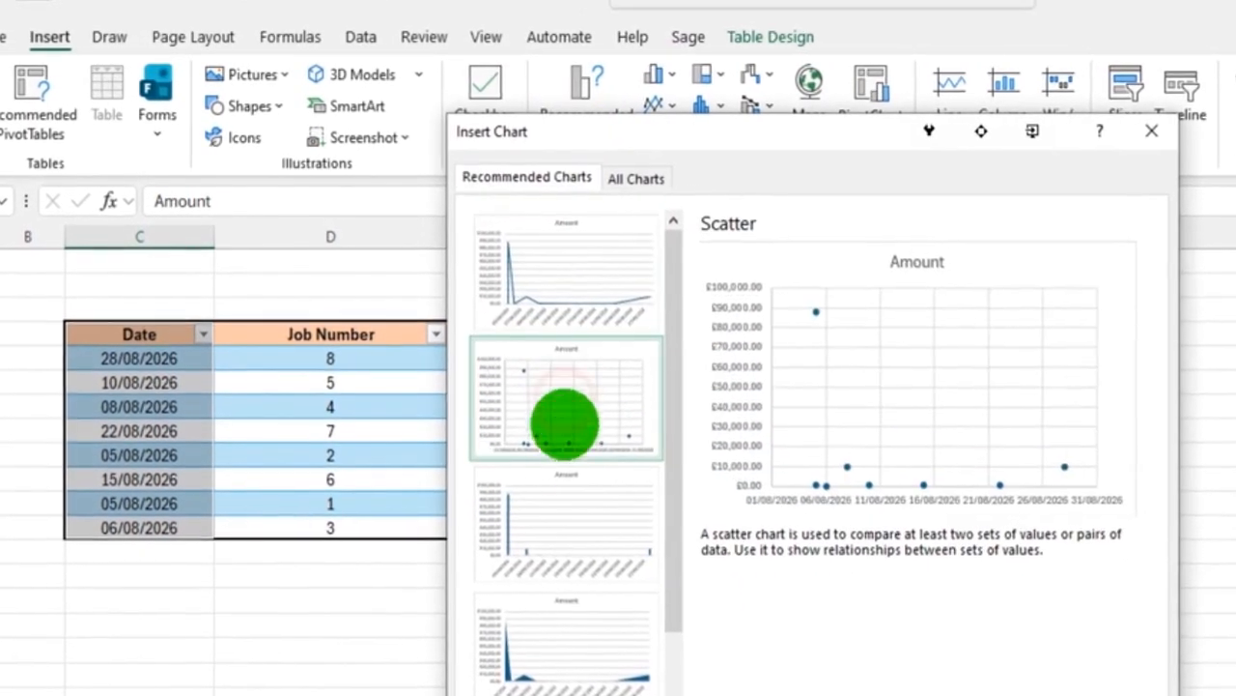
left_click(580, 566)
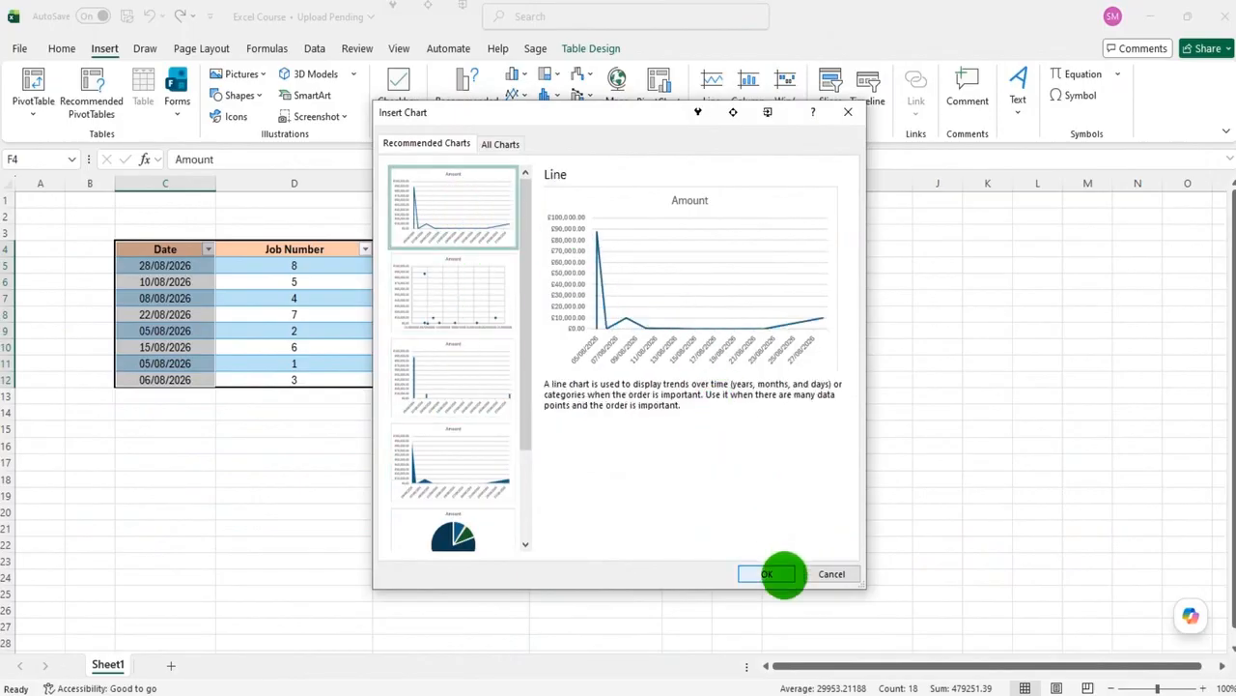
left_click(782, 574)
left_click(783, 574)
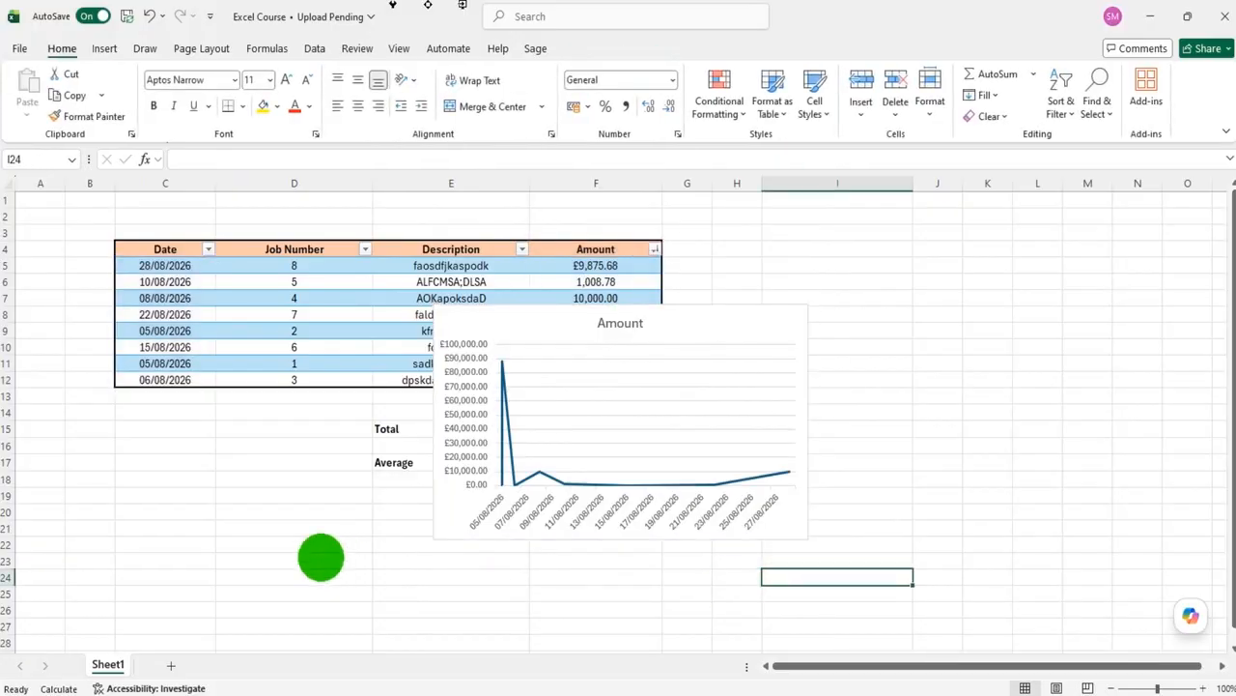
- Move the Amount line chart off the table into the empty area beside it, starting at cell H4
left_click_drag(711, 325, 679, 345)
left_click_drag(715, 286, 961, 265)
left_click(988, 344)
left_click(885, 561)
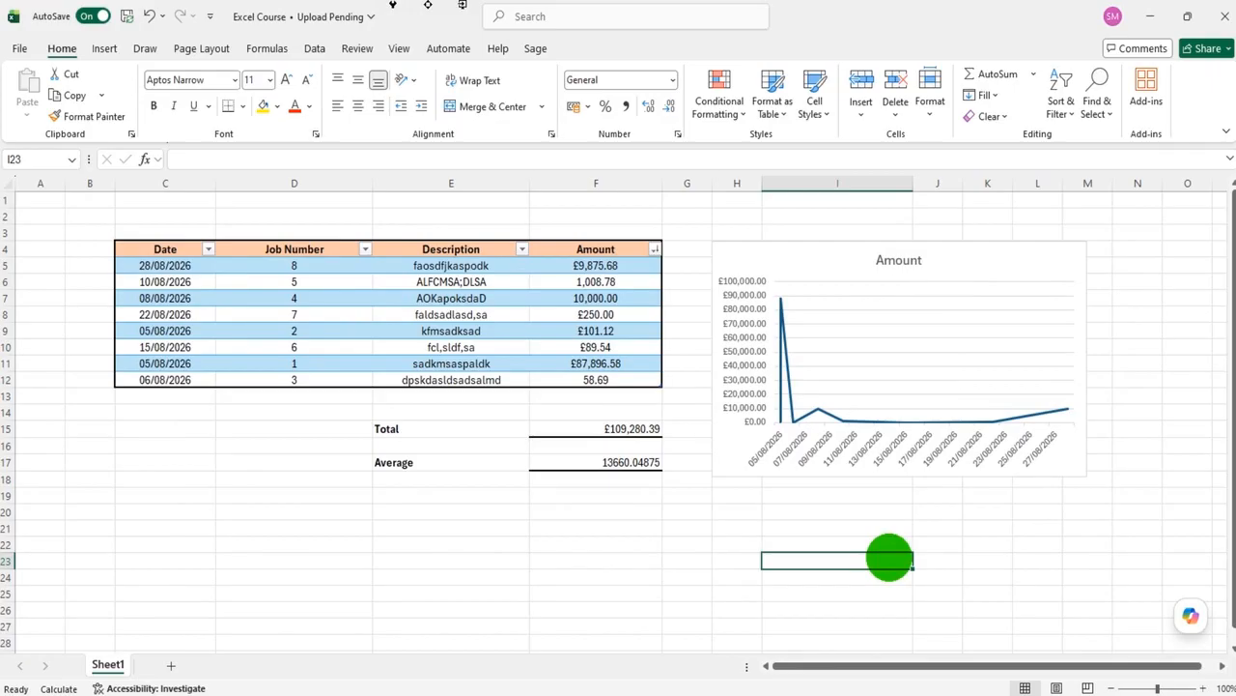
- Apply the chart style with a solid blue background and white line to the Amount chart
left_click(814, 258)
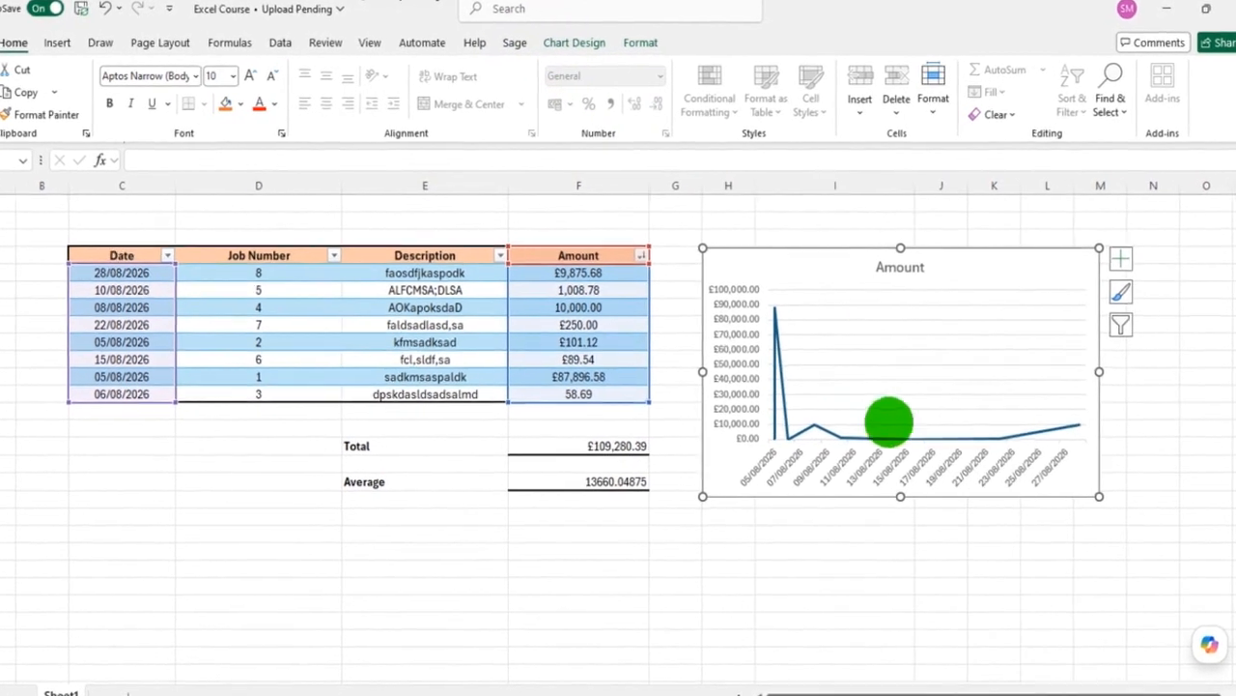
left_click(832, 604)
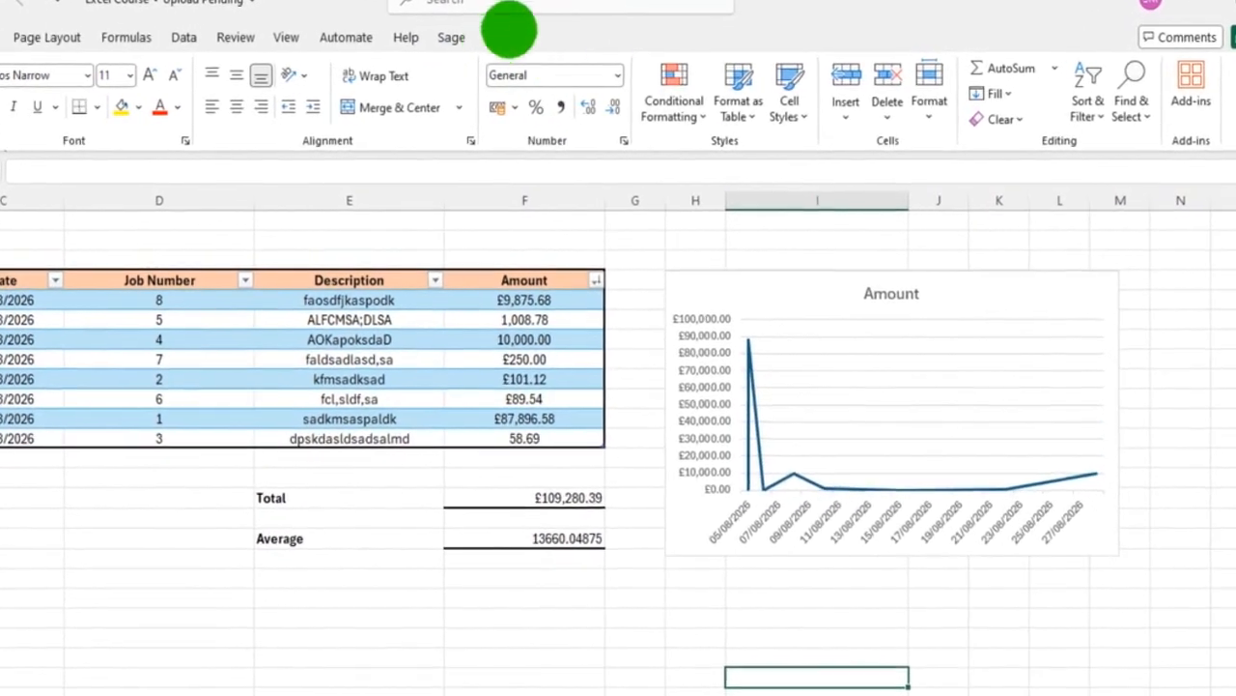
left_click(763, 301)
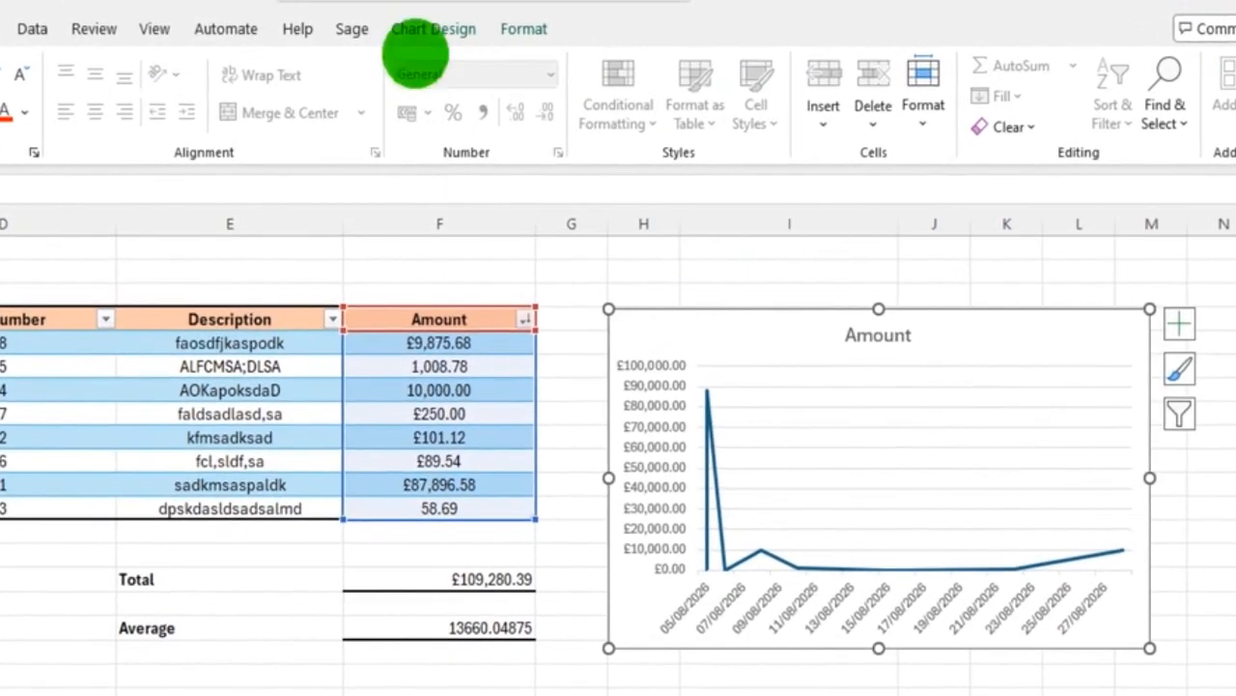
left_click(435, 30)
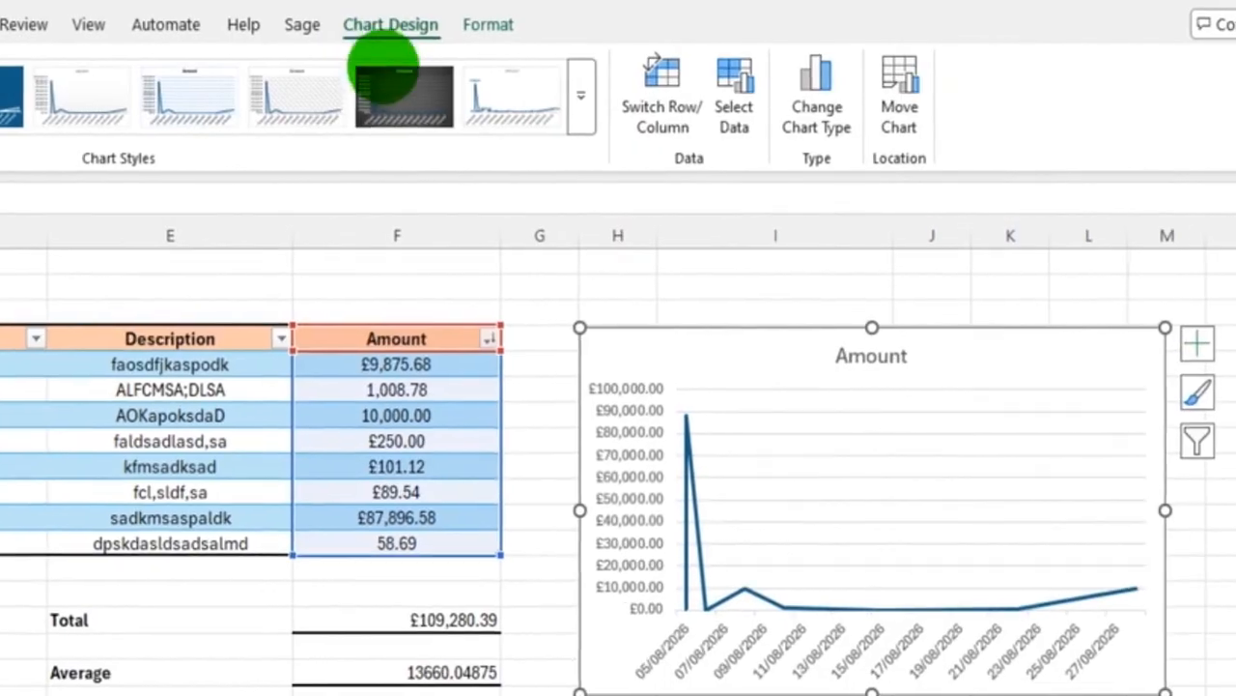
left_click(404, 97)
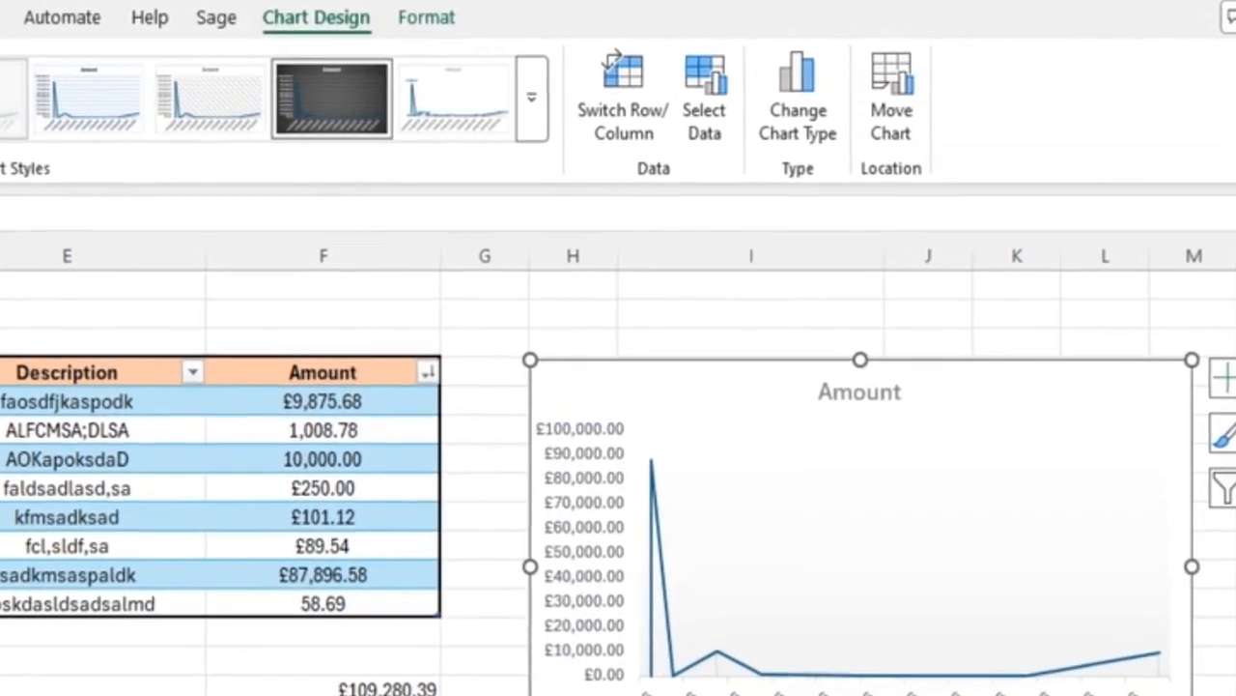
left_click(324, 97)
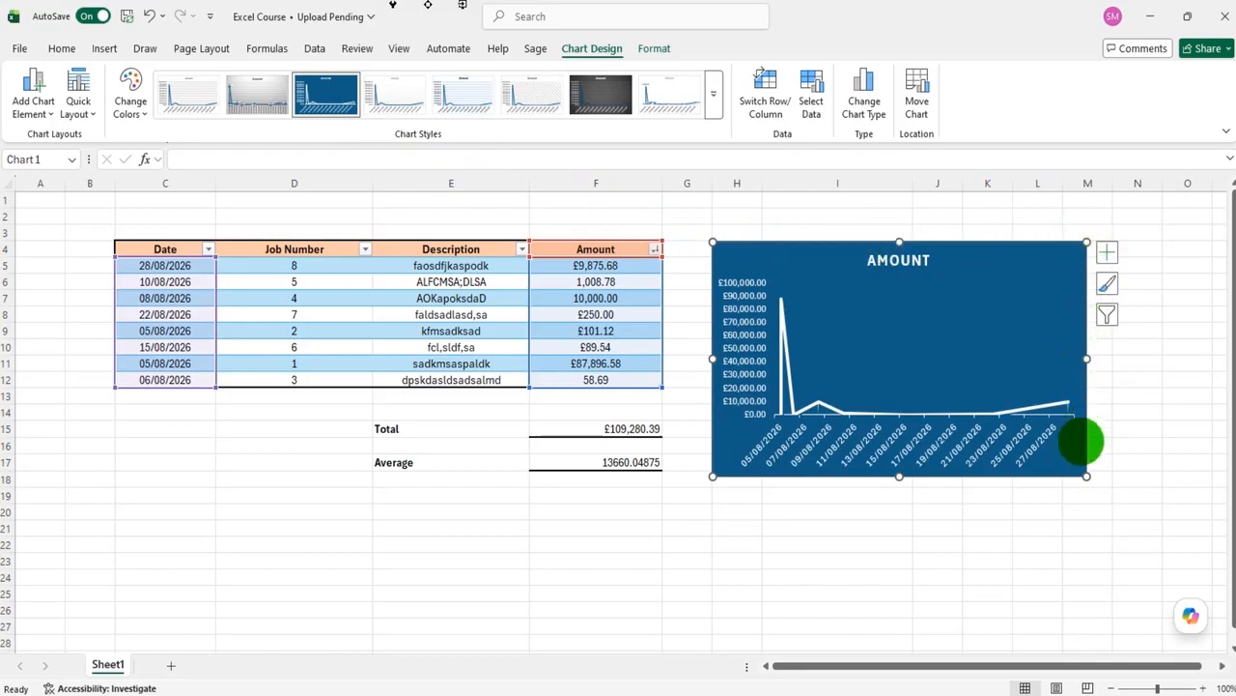
- Enlarge the Amount chart from its lower corner so it reaches into column O and down to row 22
left_click_drag(1086, 476, 1178, 549)
mouse_move(943, 242)
left_mouse_down()
mouse_move(966, 397)
mouse_move(955, 241)
left_mouse_up()
left_click(449, 570)
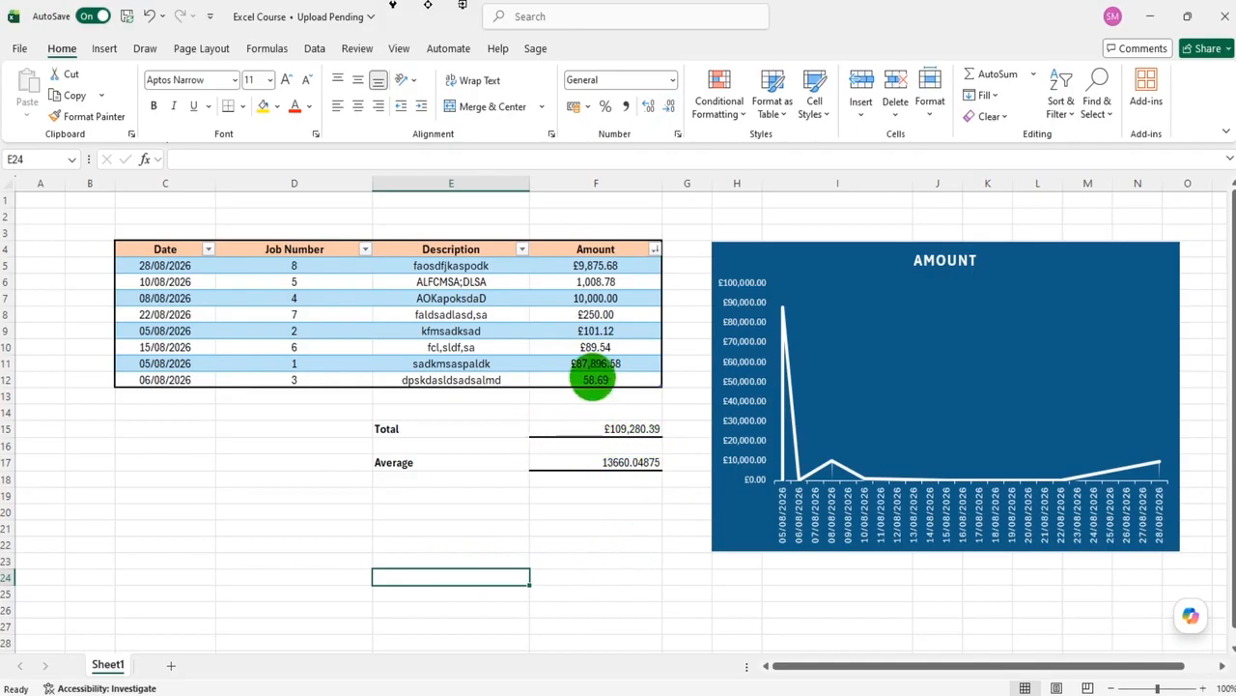
- Set the table's amount in F8 to 25000 and the amount in F6 to 8978
left_click(615, 311)
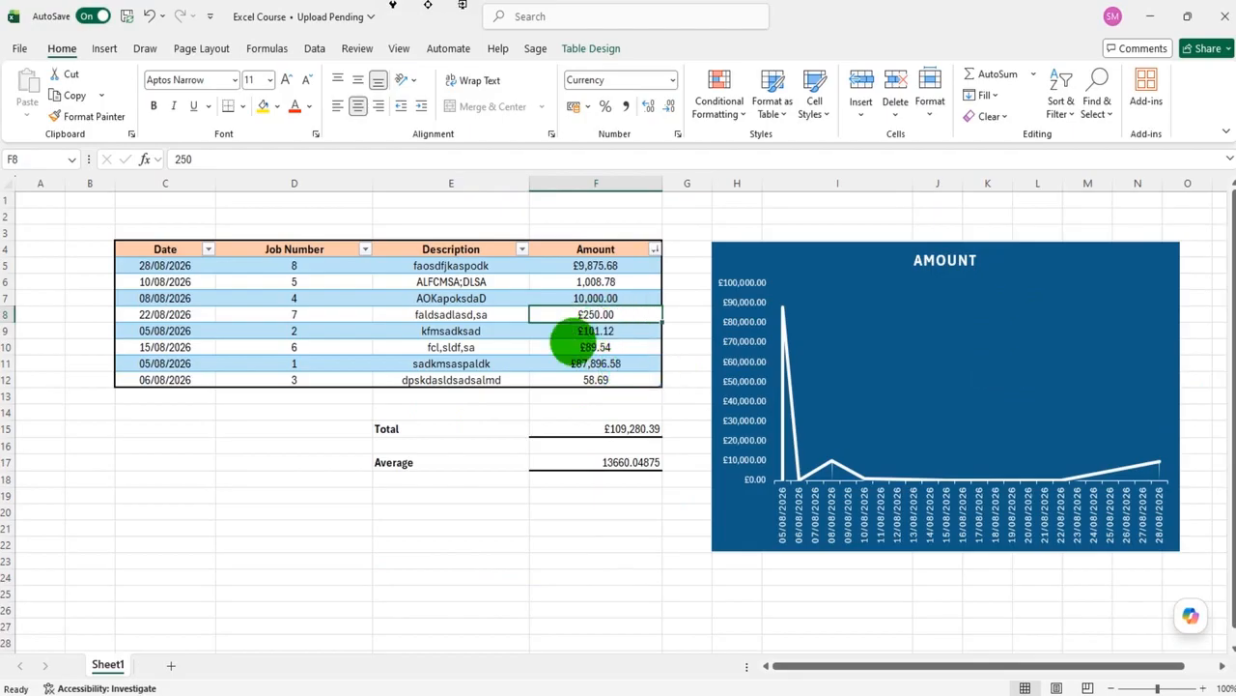
type("2")
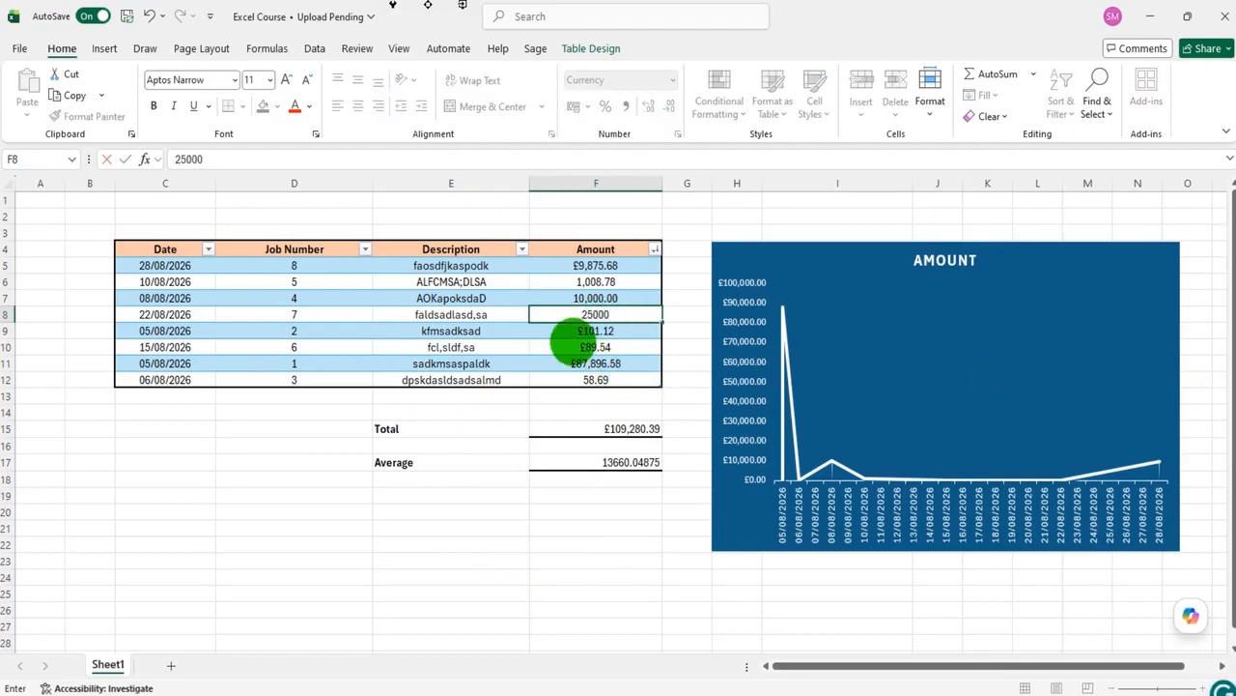
key("Return")
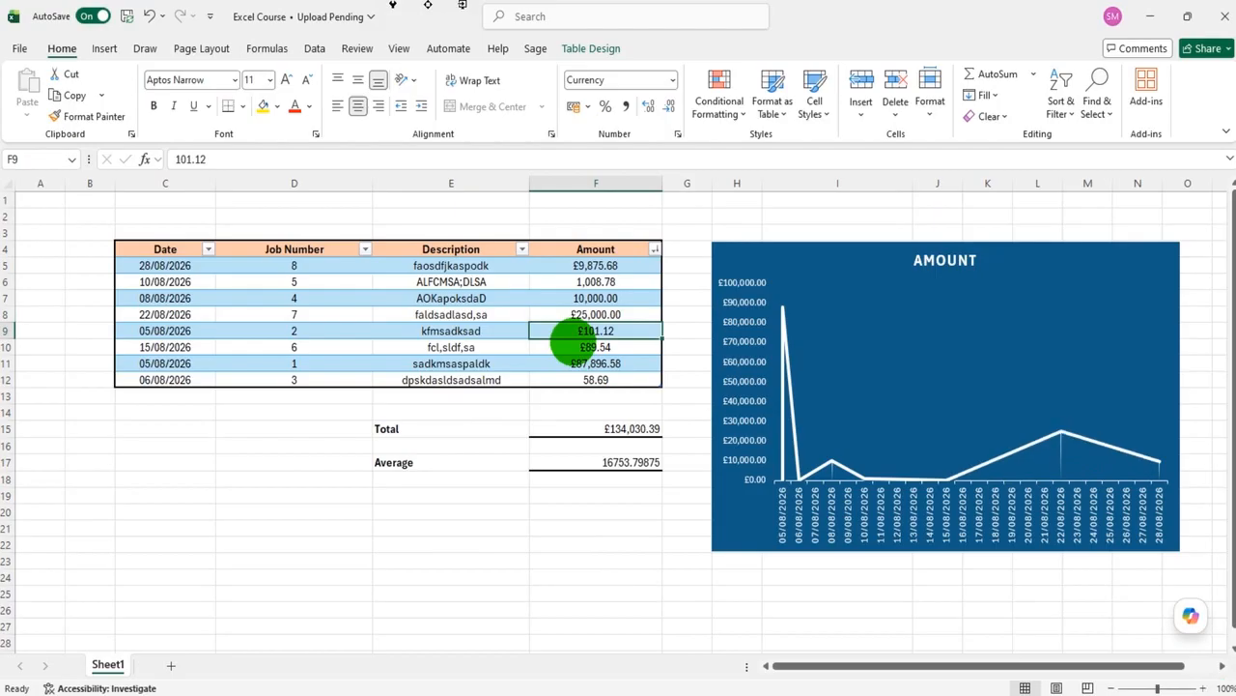
left_click(576, 281)
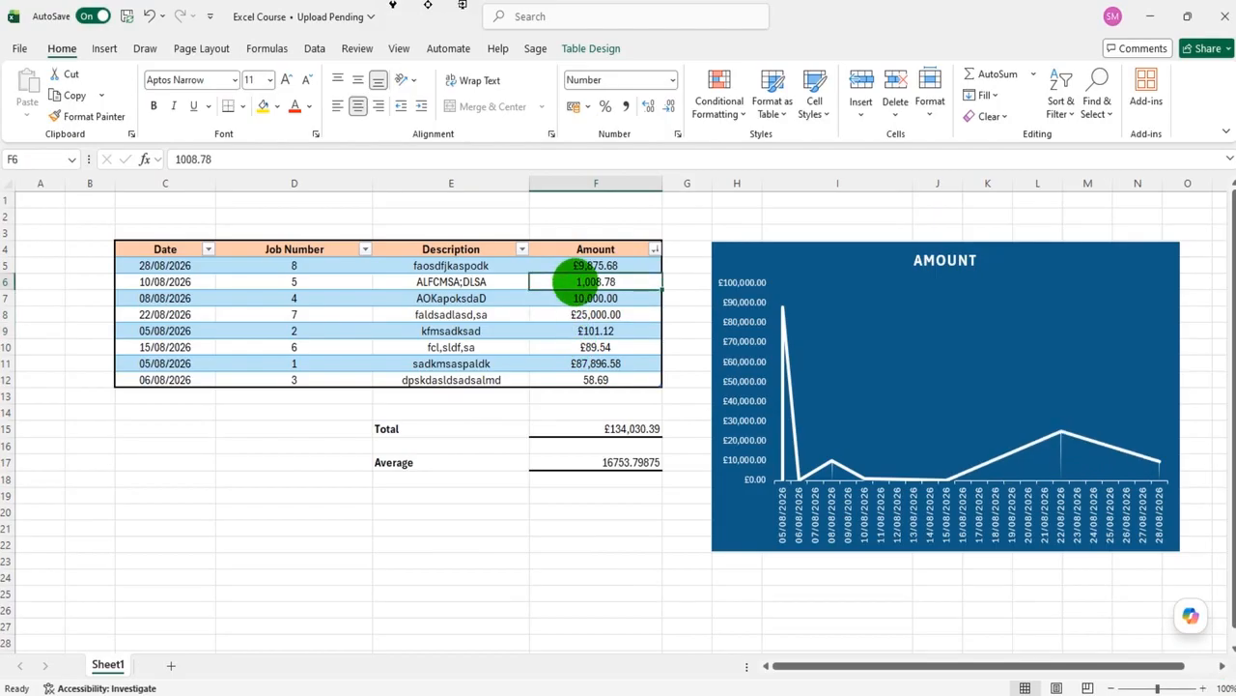
type("89")
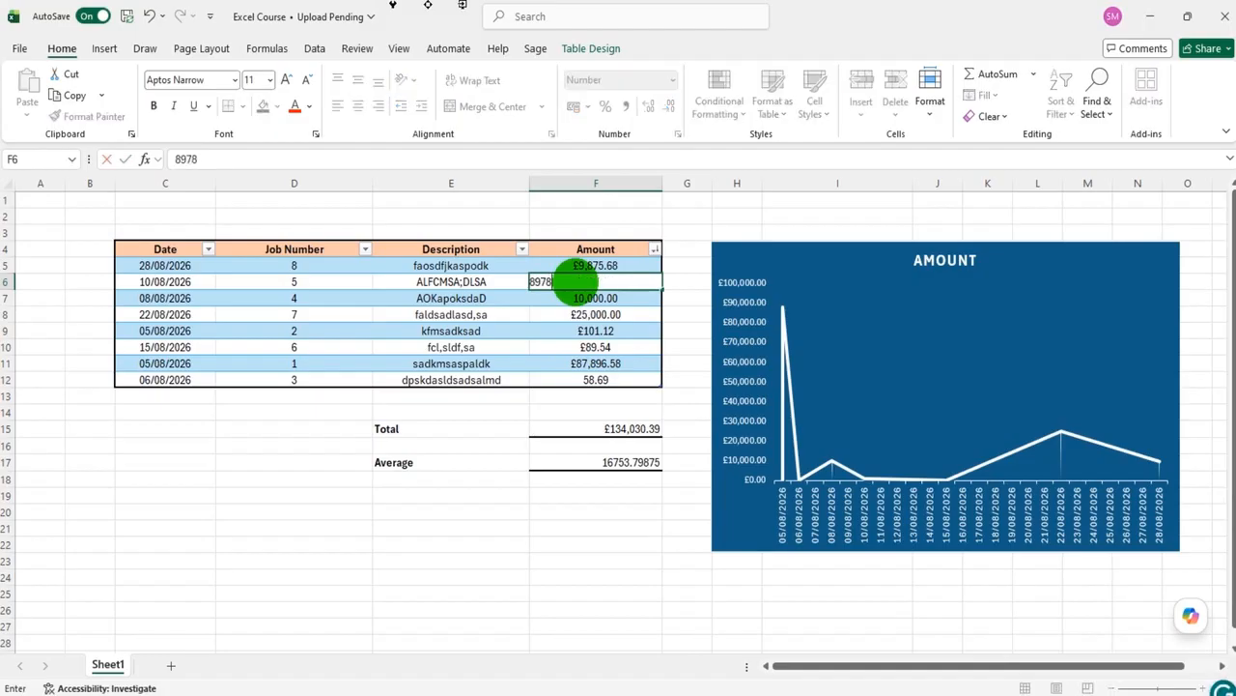
key("Return")
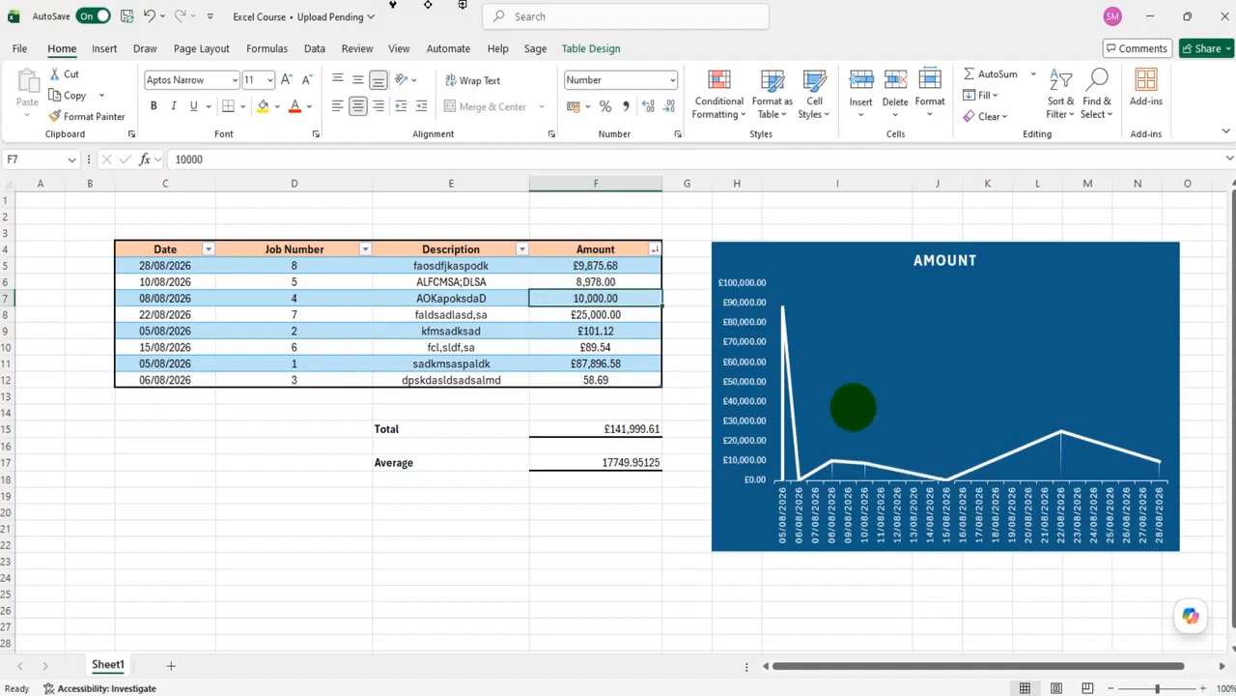
- Set the amount for job number 6 in F10 to 75000
left_click(606, 348)
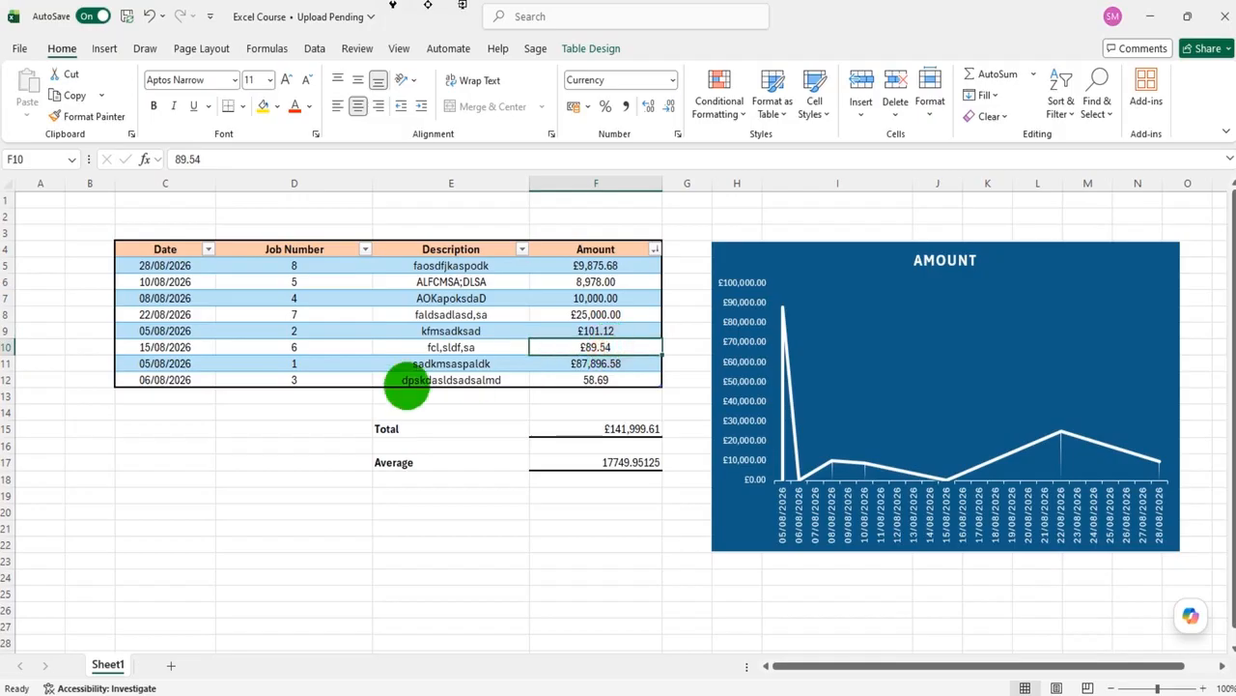
type("75000")
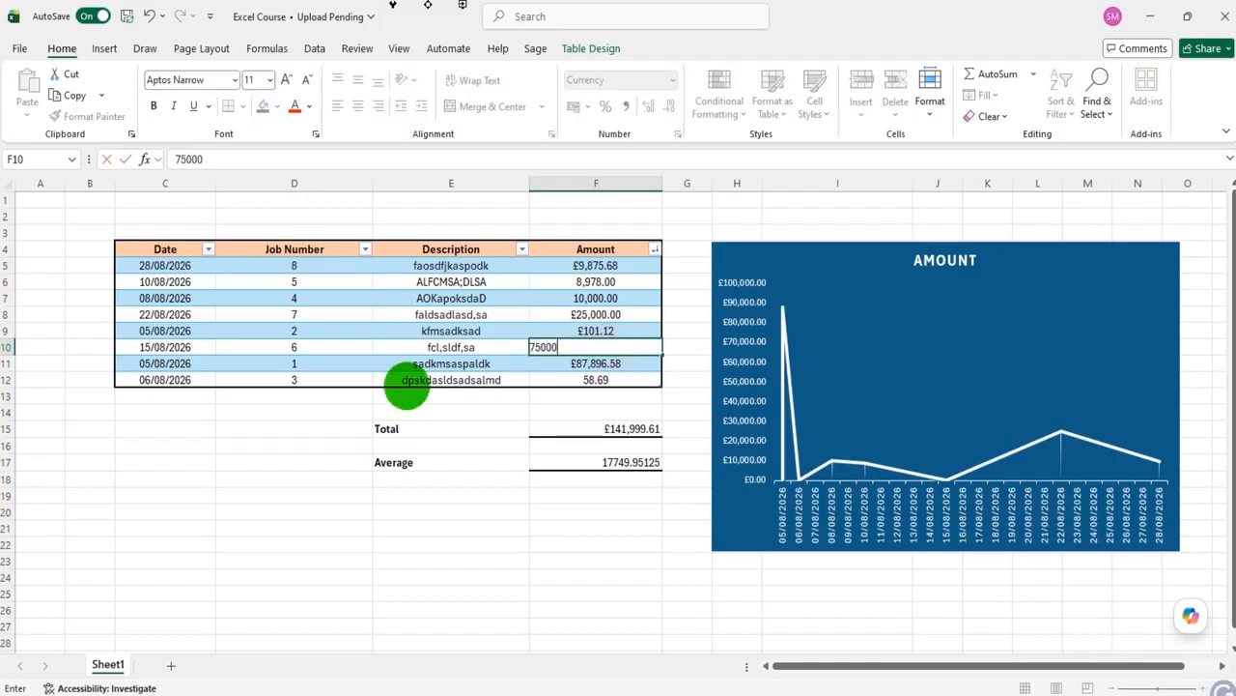
key("Return")
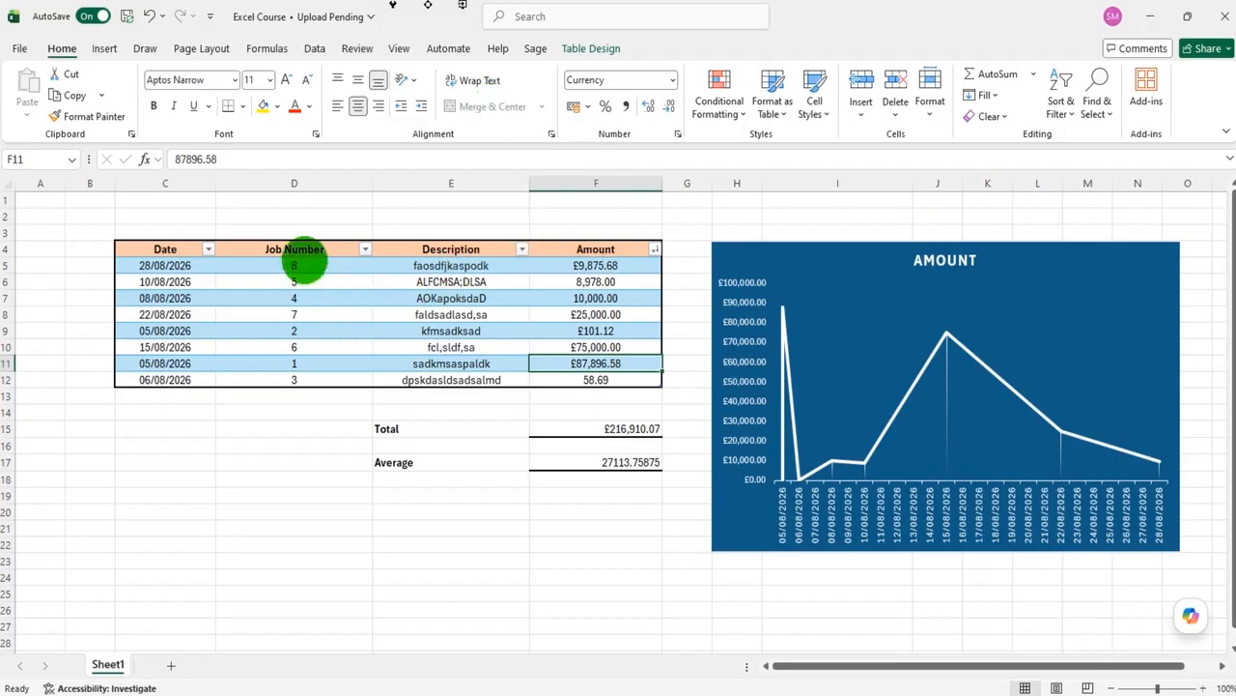
- Enter the title "Sales for January" in cell D2 above the table
left_click(329, 219)
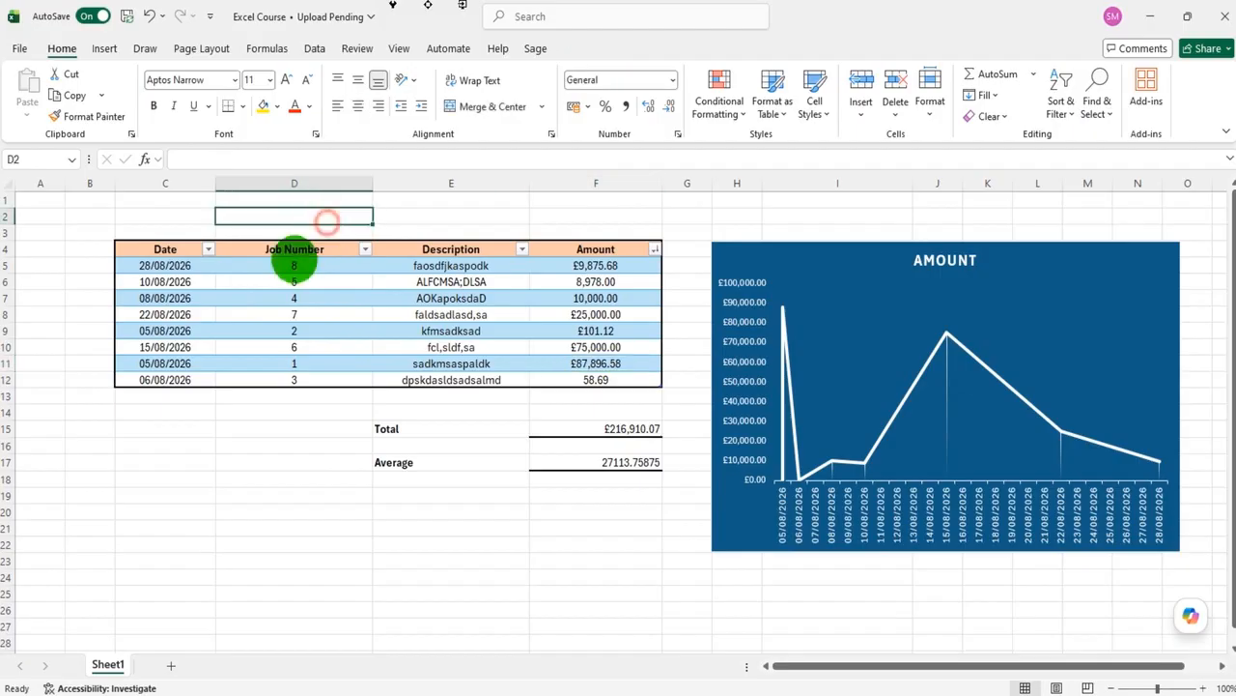
left_click(435, 215)
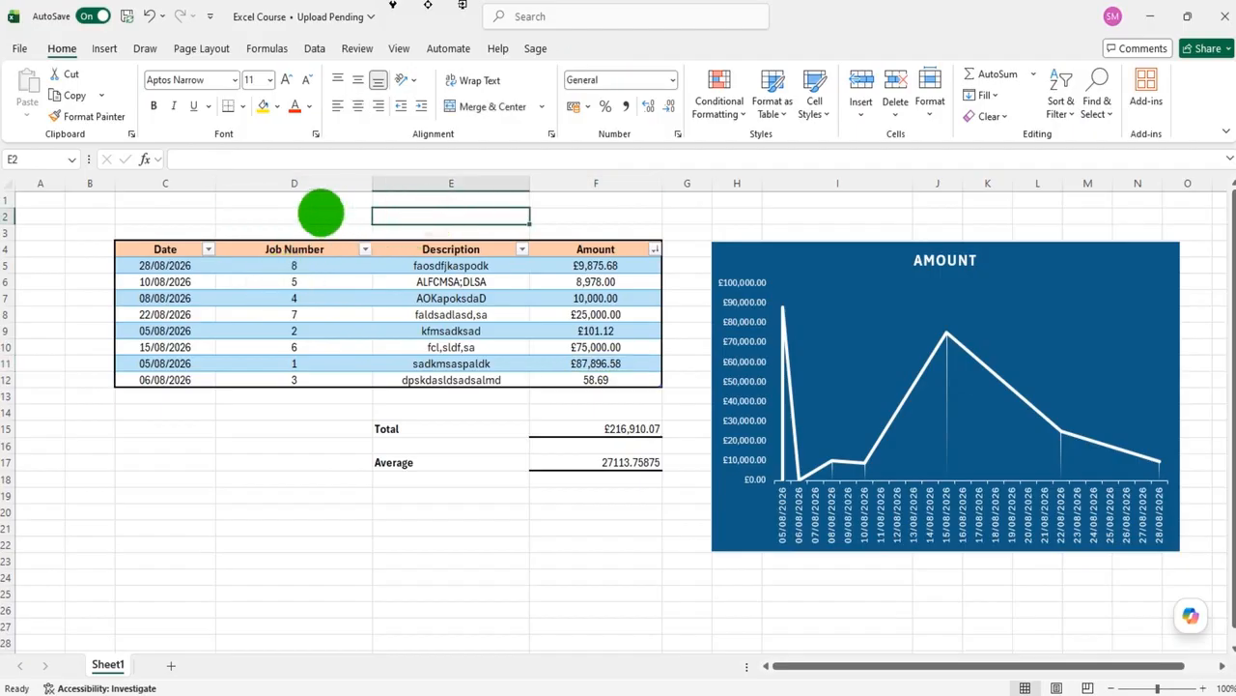
left_click(319, 217)
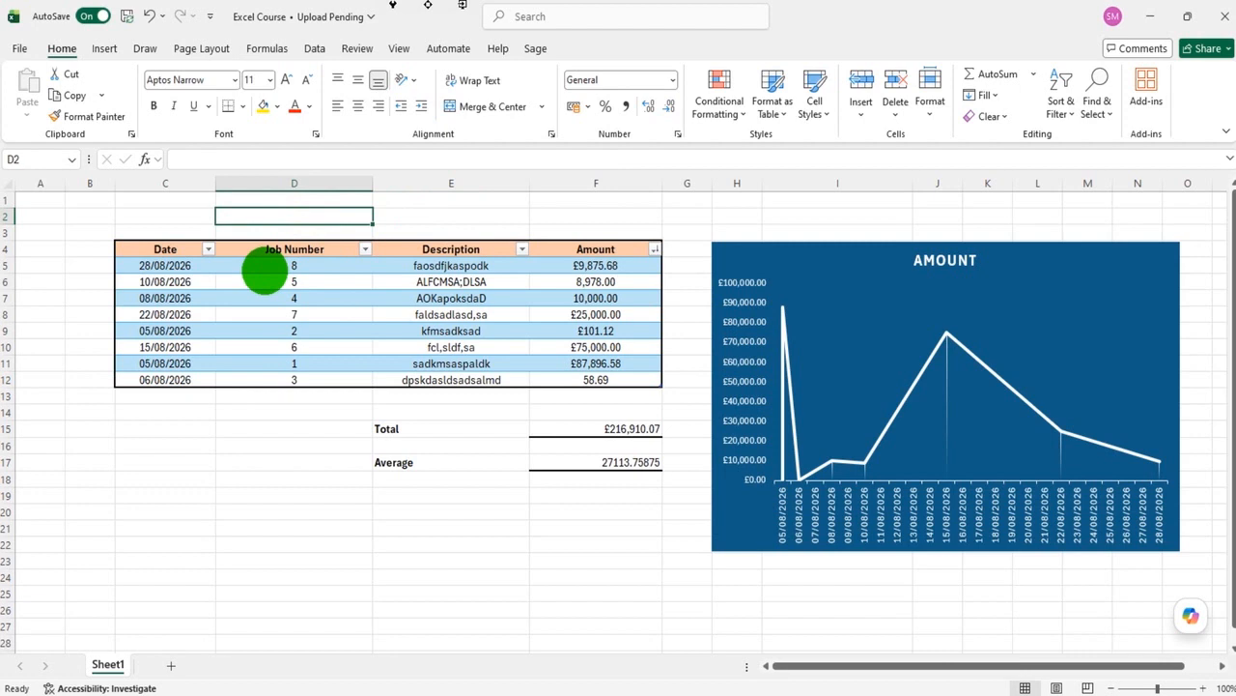
type("Sales for")
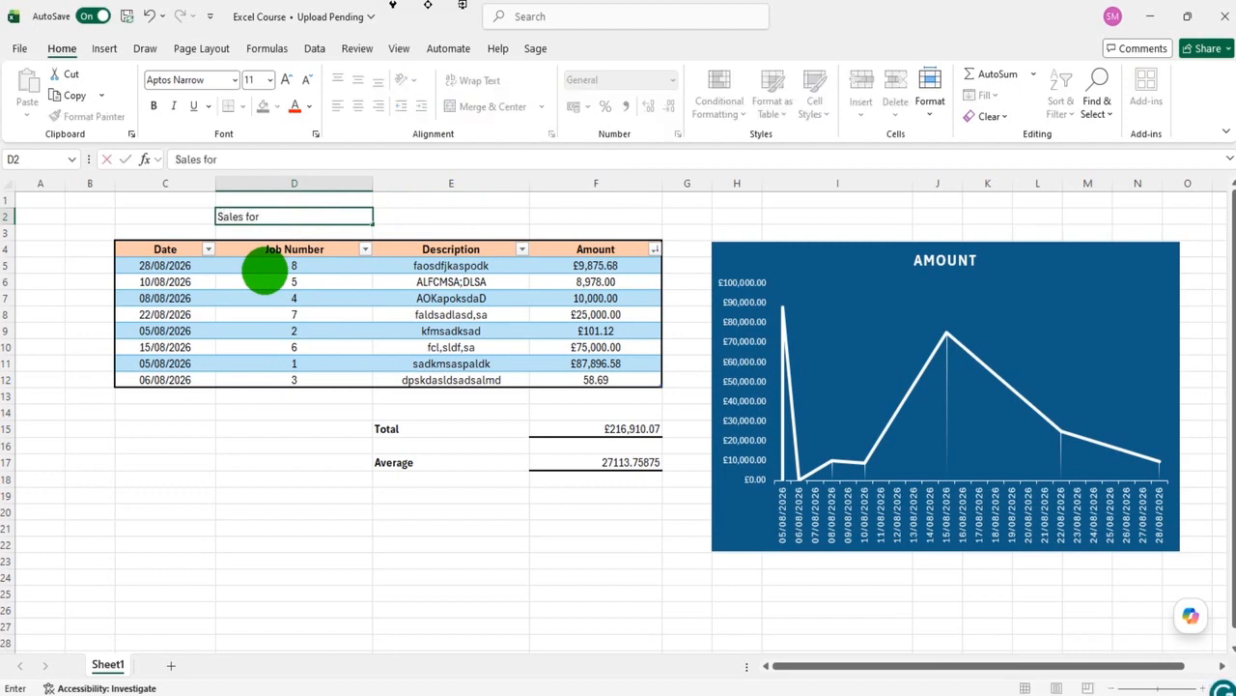
type(" January")
key("Tab")
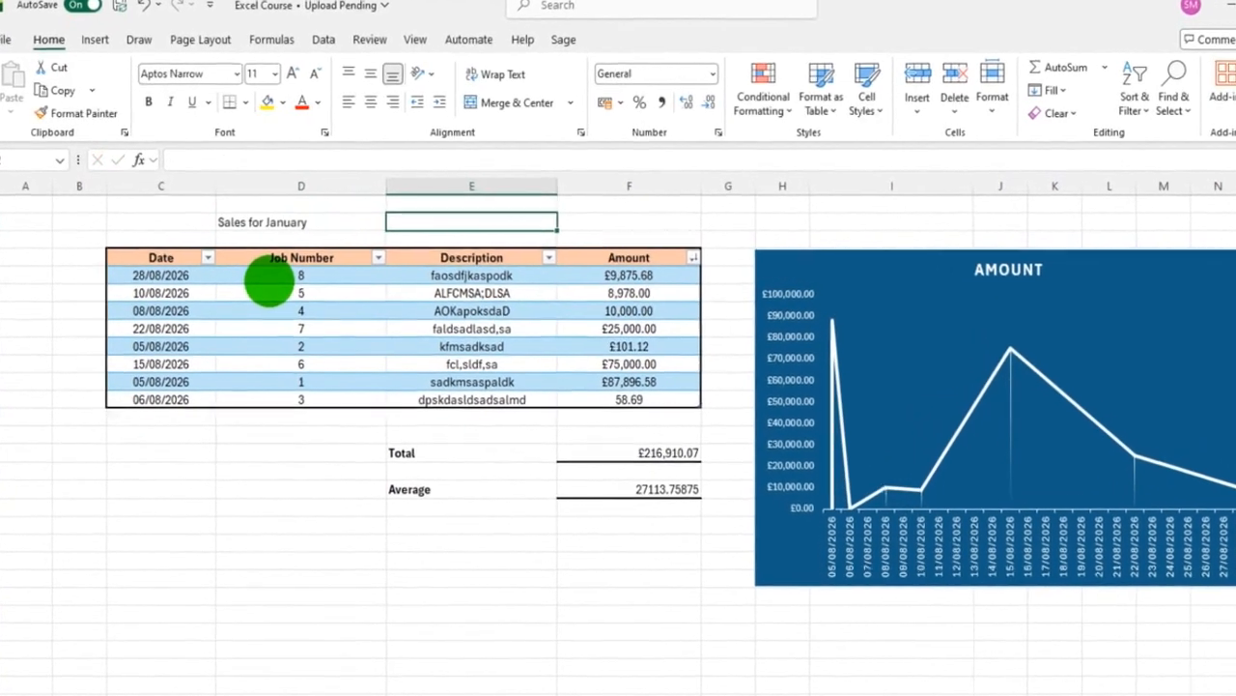
- Format the title cell D2 as bold and underlined with font size 13
left_click(333, 223)
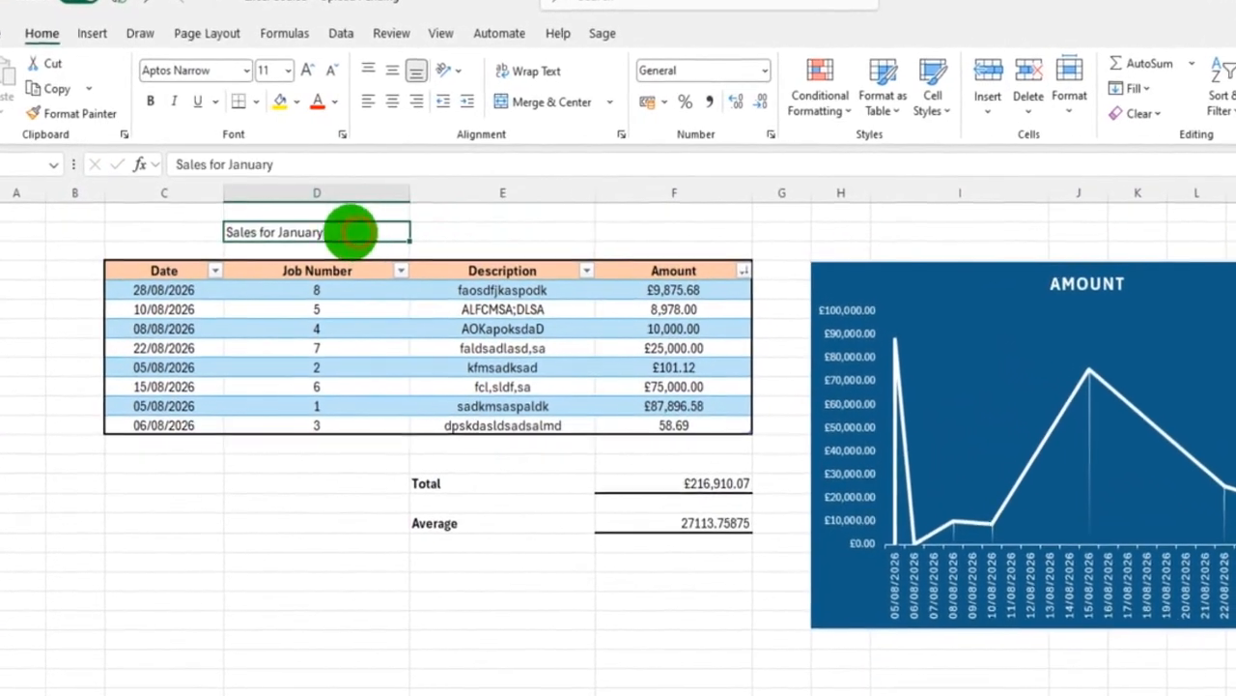
left_click(149, 100)
left_click(197, 100)
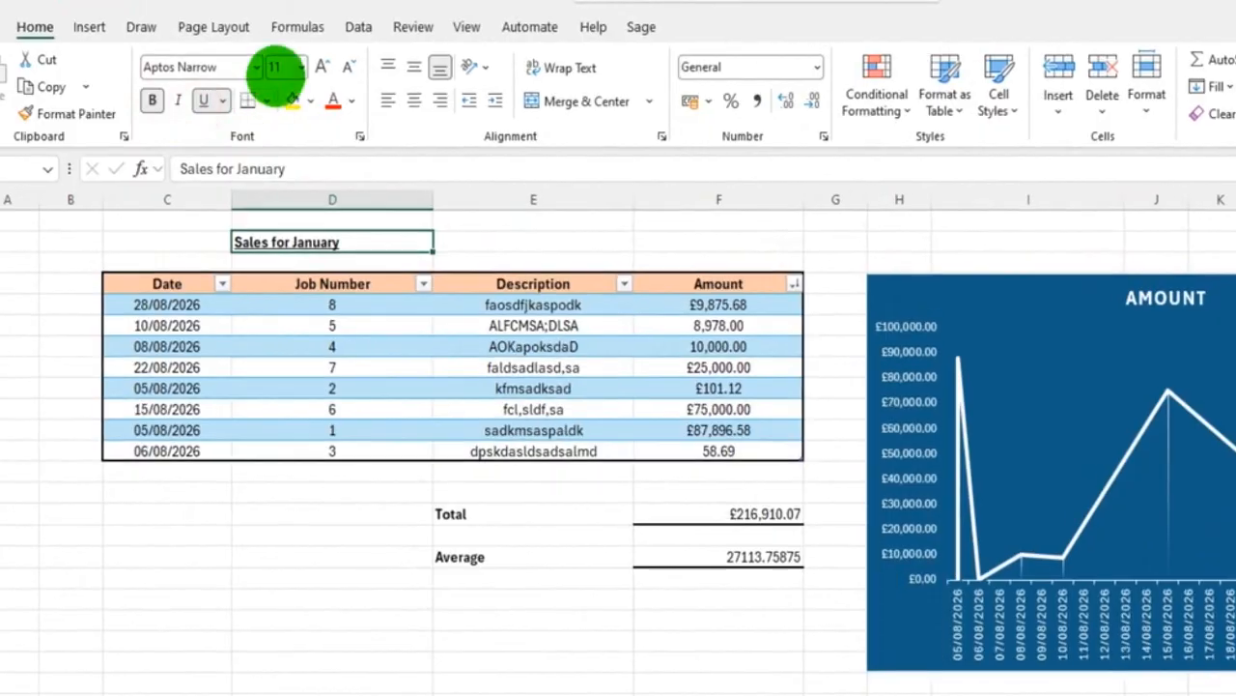
left_click(278, 69)
type("13")
key("Return")
left_click(601, 676)
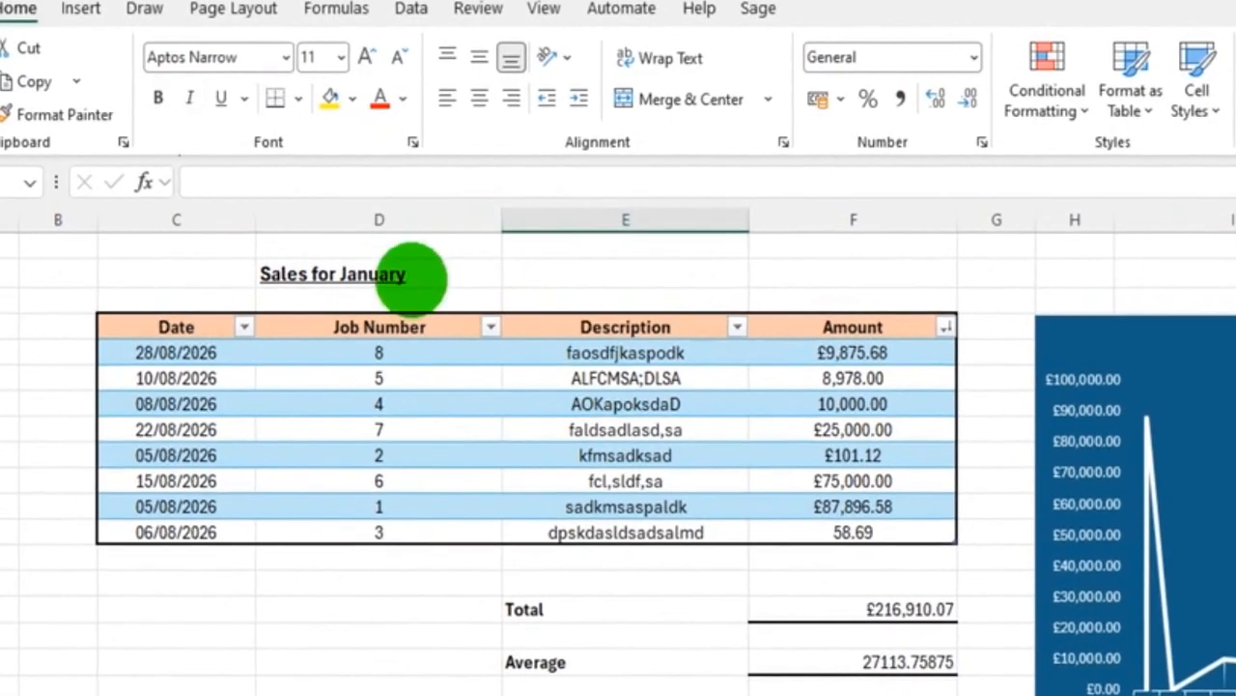
- Align the "Sales for January" title to the right edge of cell D2
left_click(412, 277)
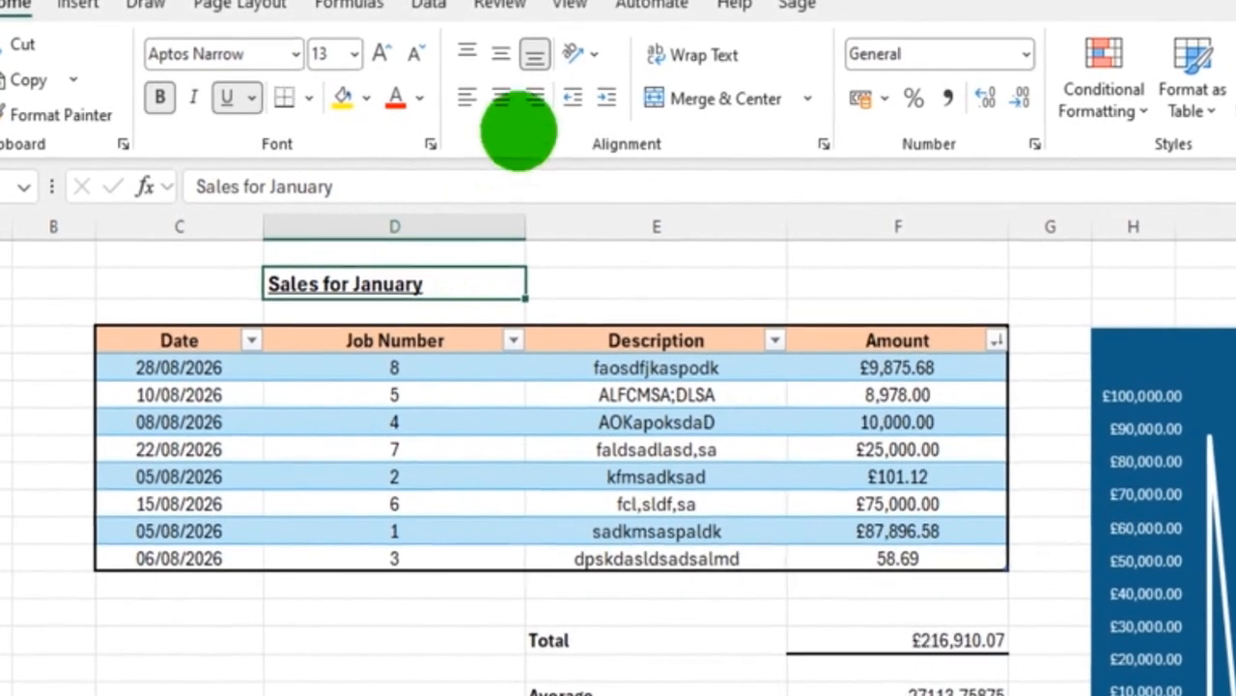
left_click(535, 98)
left_click(454, 692)
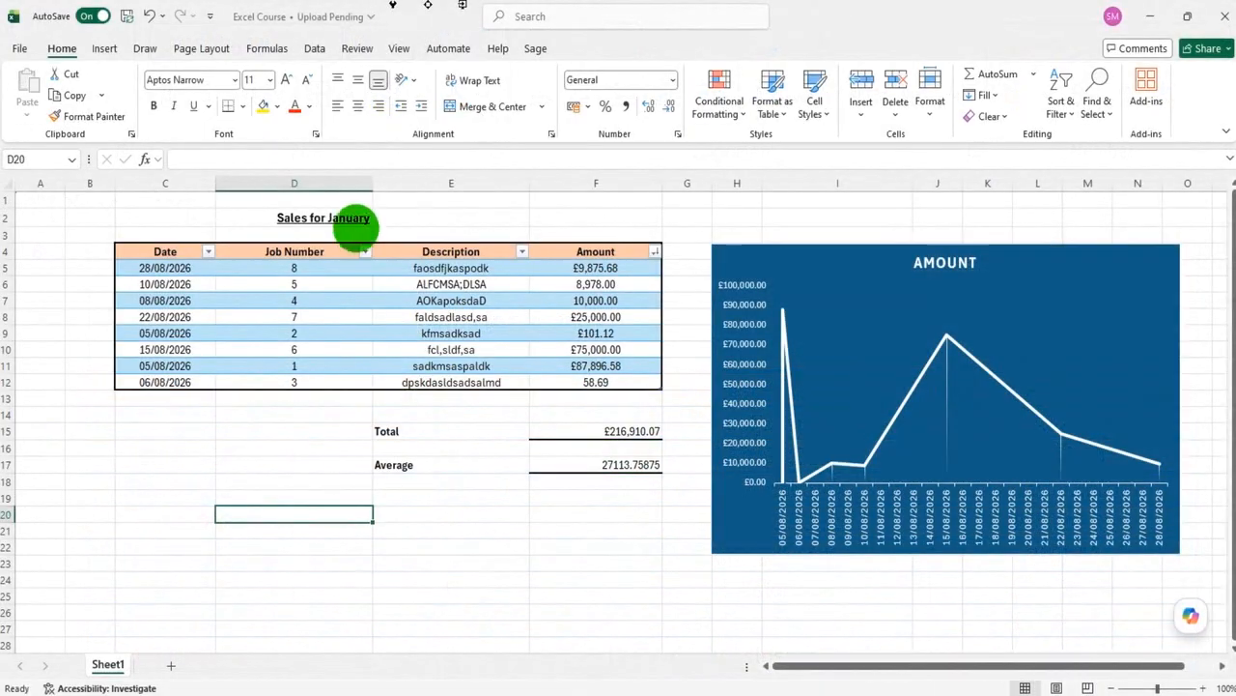
- Clear the title text from D2, then merge and center cells D2:E2
left_click(560, 319)
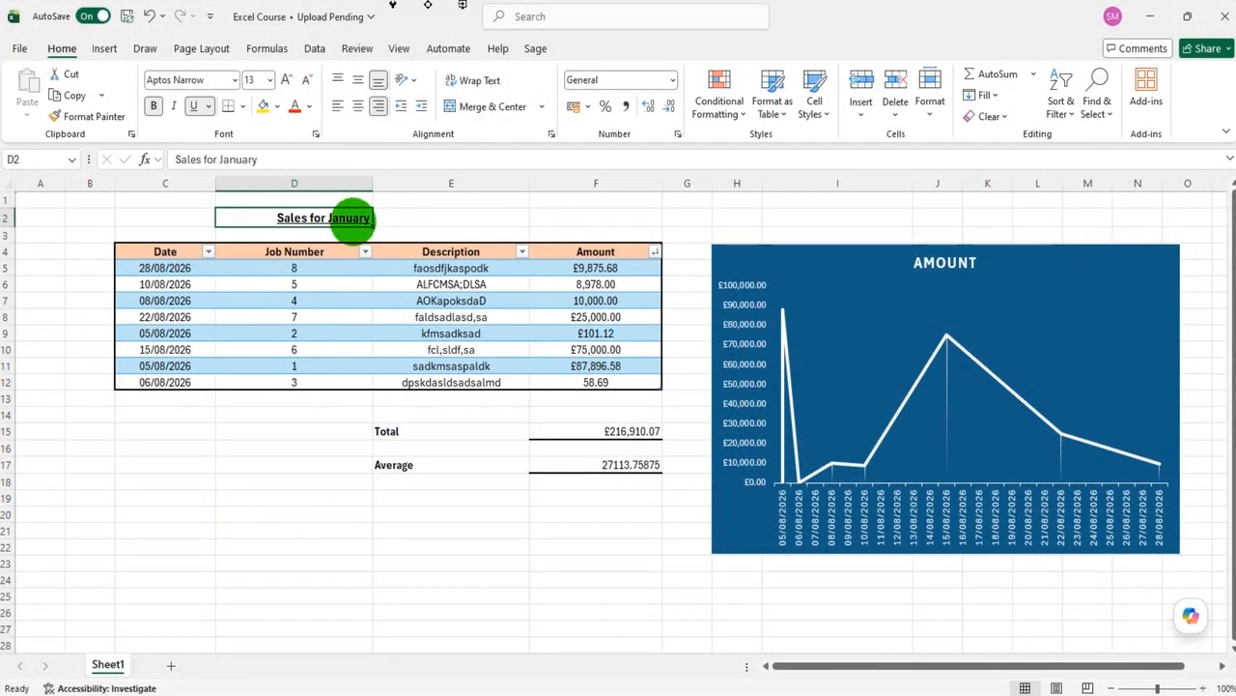
key("BackSpace")
left_click(387, 214)
left_click_drag(343, 216, 436, 221)
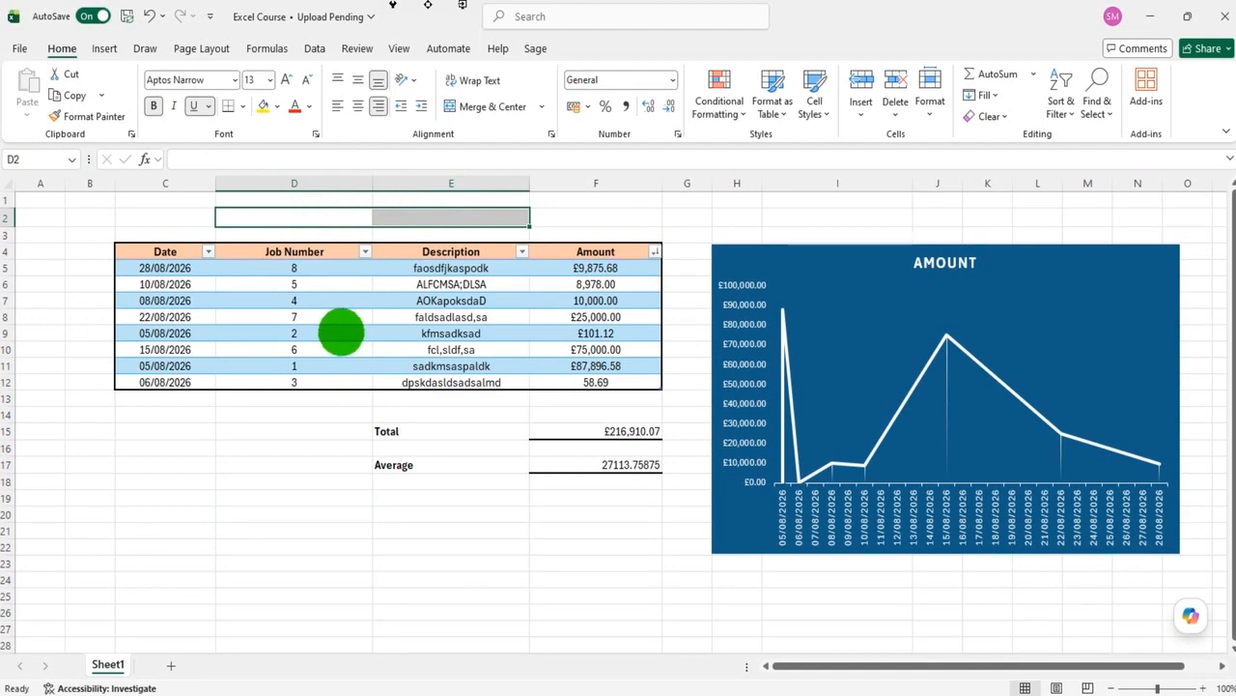
left_click(493, 107)
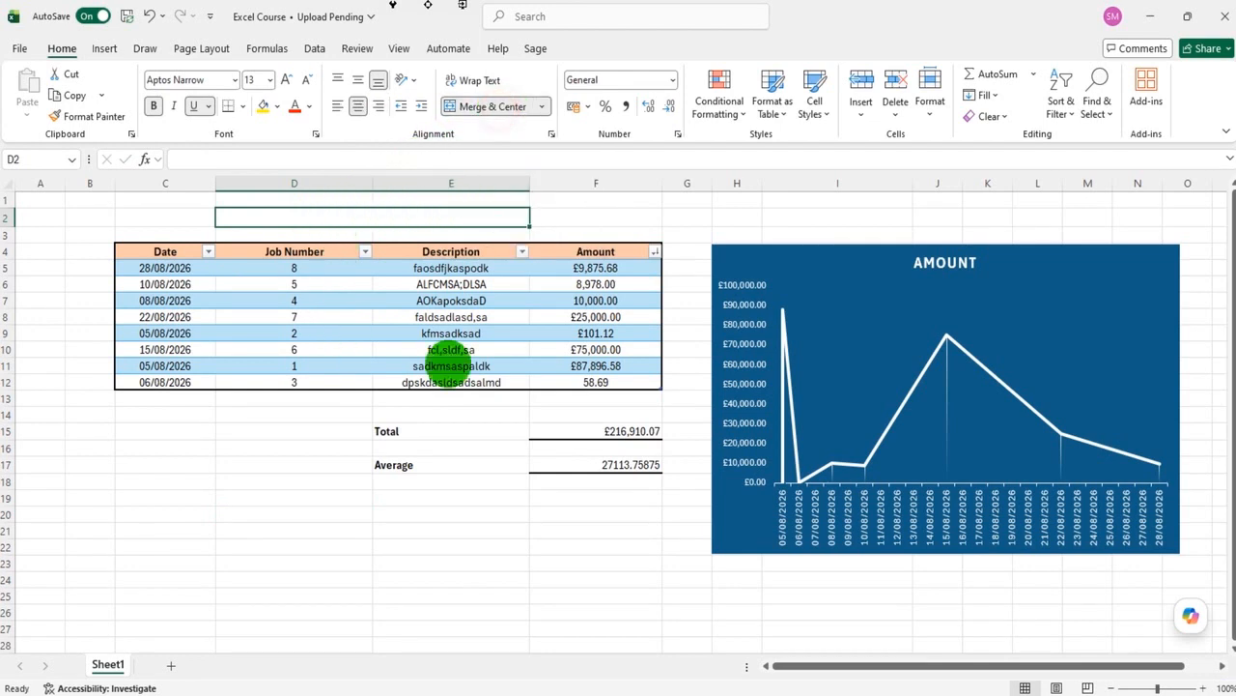
left_click(425, 528)
- Enter the title "Sales for January" in the merged cell D2:E2 above the table
left_click(386, 220)
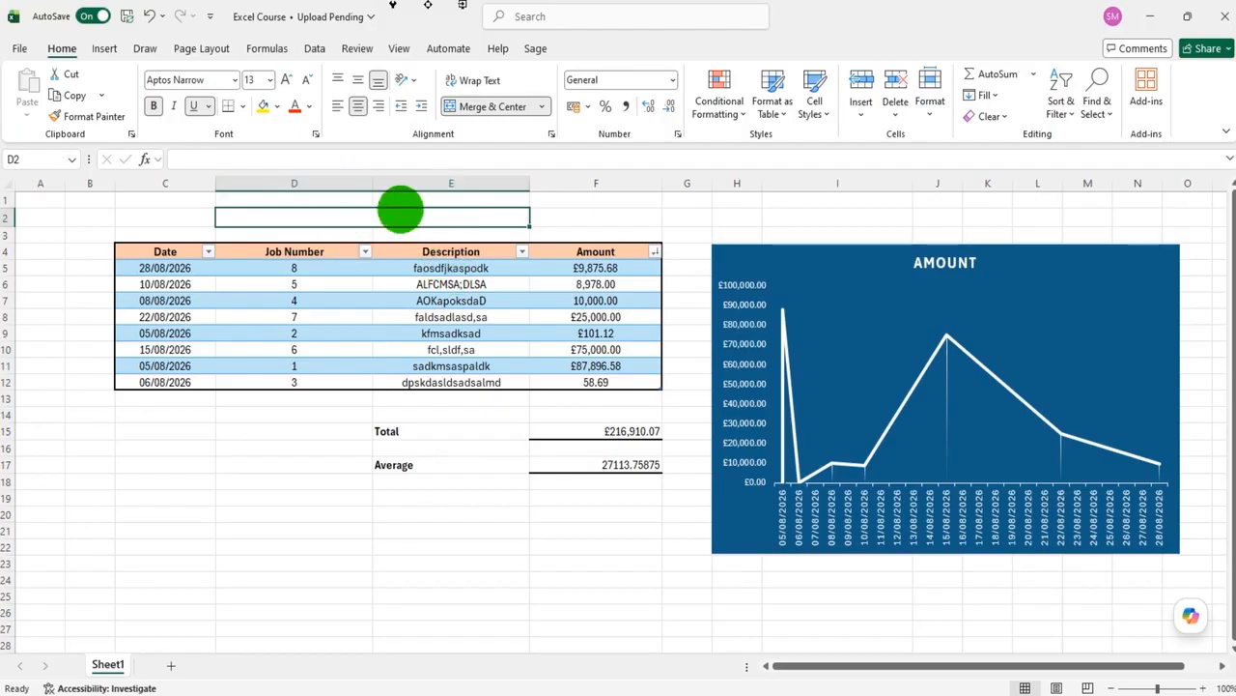
type("Sales for January")
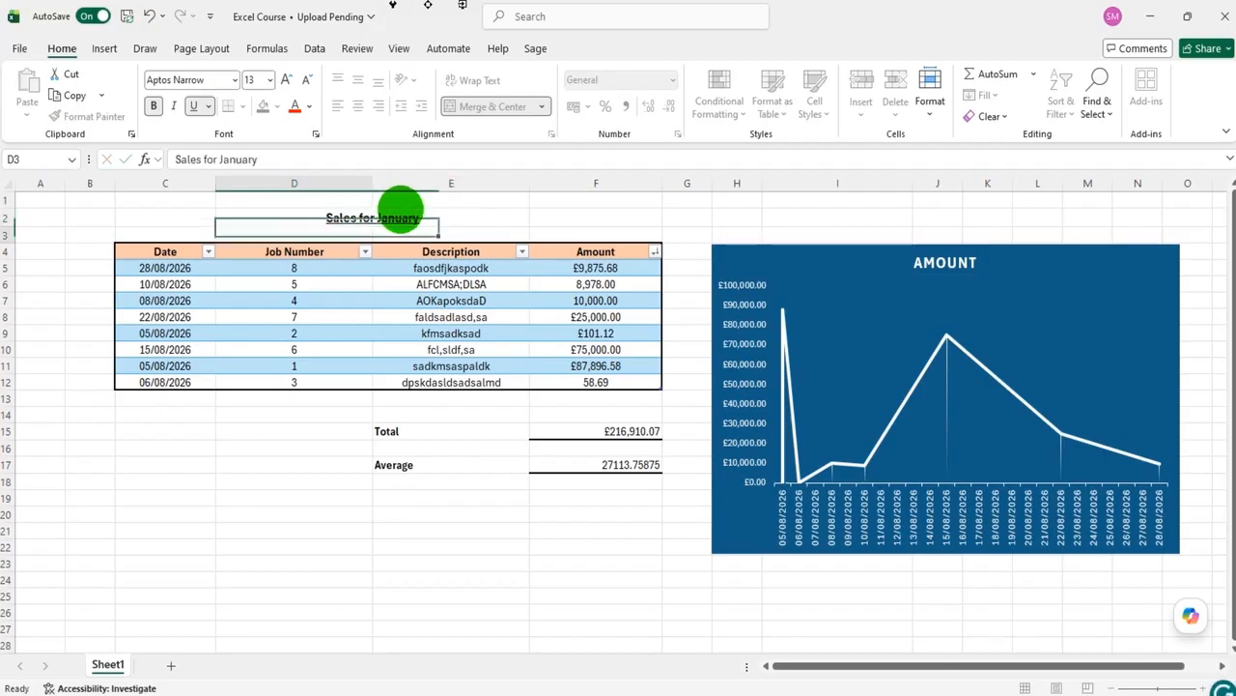
key("Return")
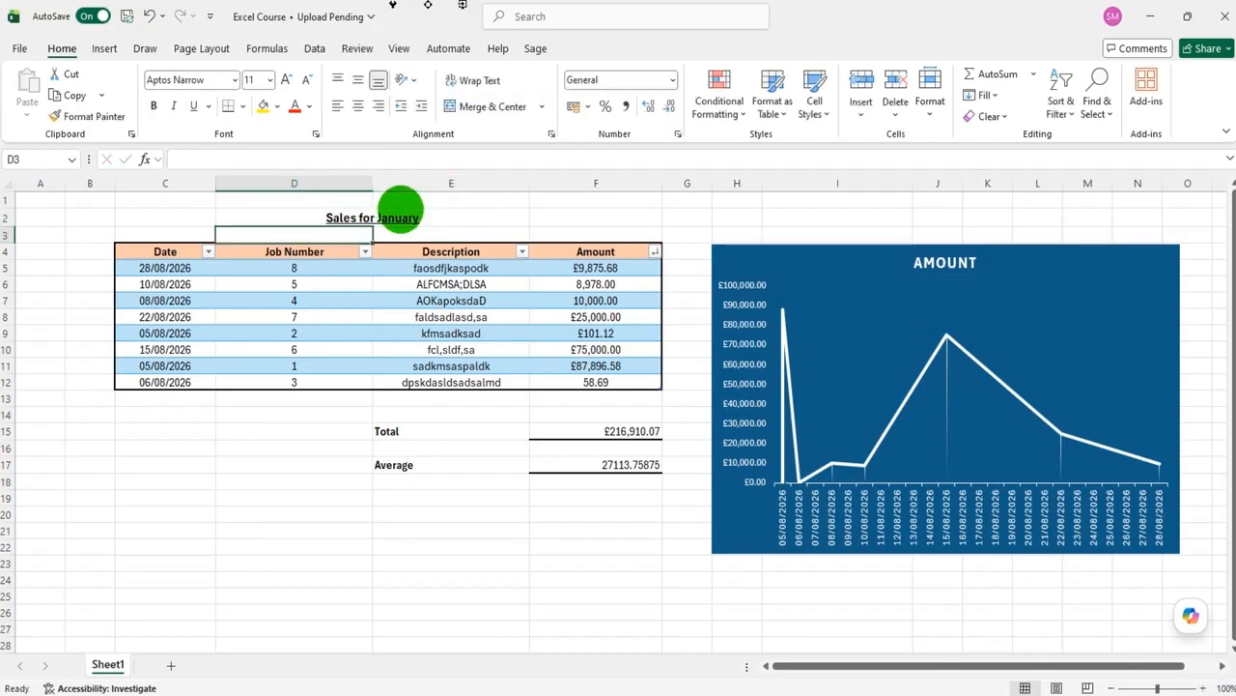
left_click(365, 546)
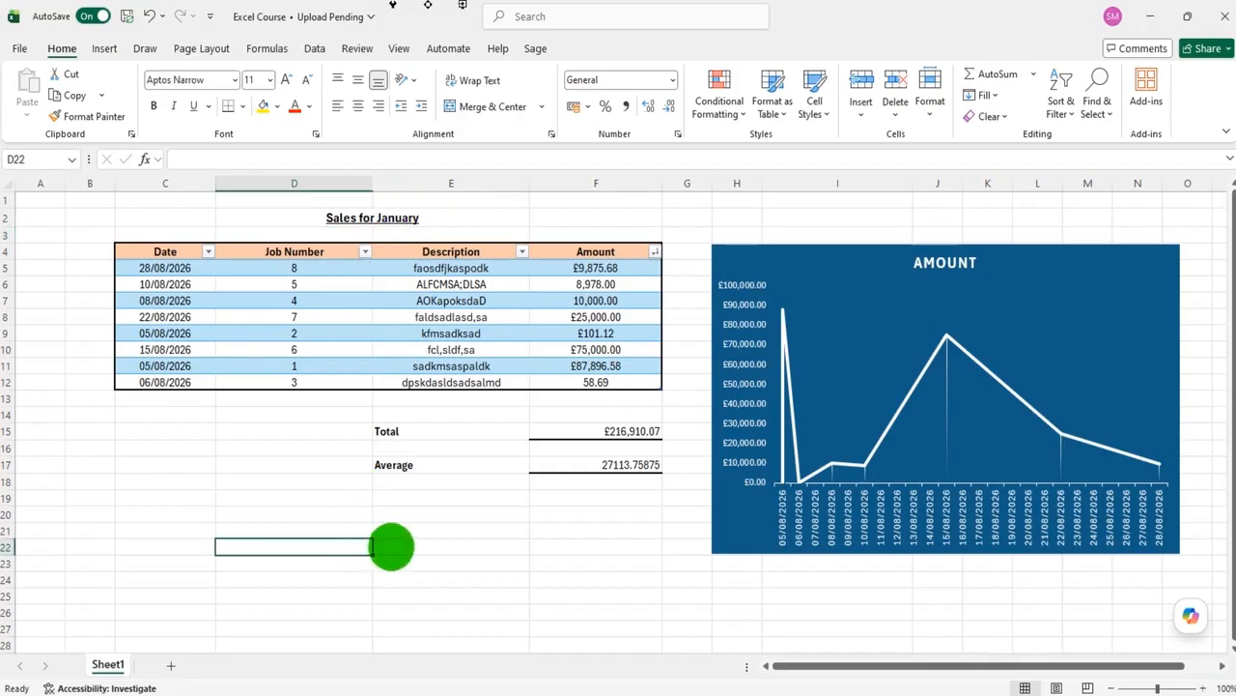
- Merge and center cells D23:E23 in the empty area below the totals
scroll(391, 546, "down", 1)
left_click_drag(332, 530, 338, 599)
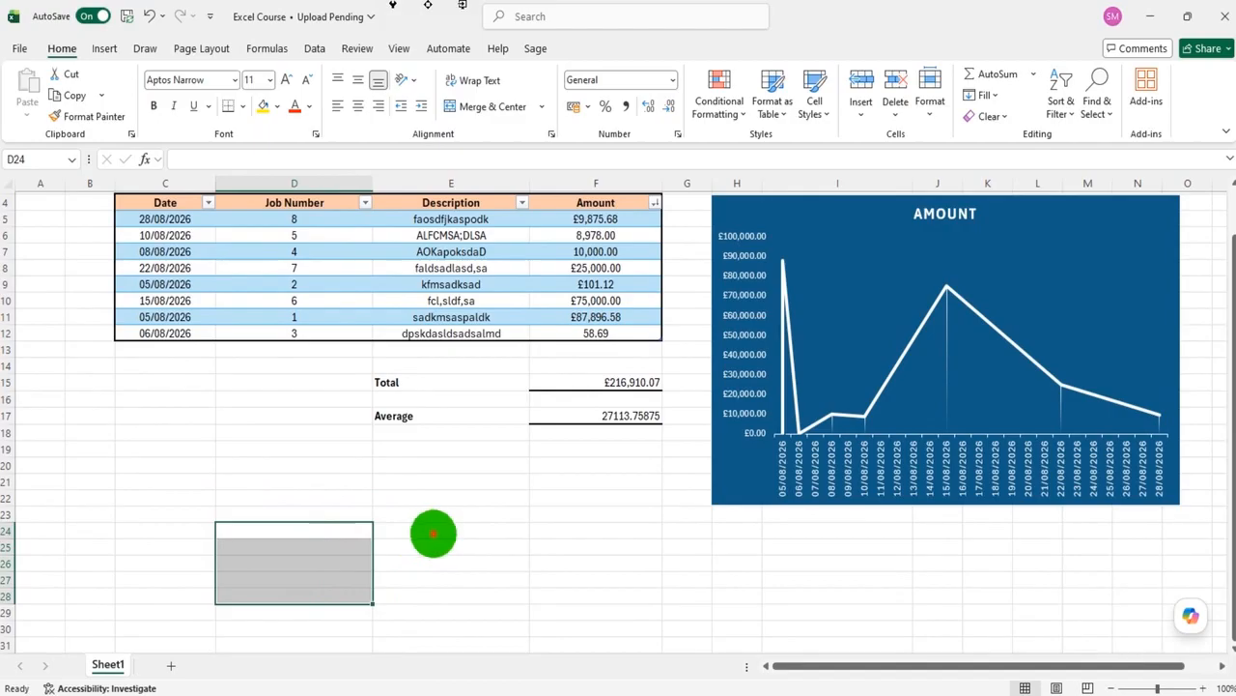
left_click_drag(434, 533, 437, 626)
left_click_drag(319, 544, 324, 615)
left_click_drag(340, 523, 449, 545)
left_click_drag(314, 513, 444, 520)
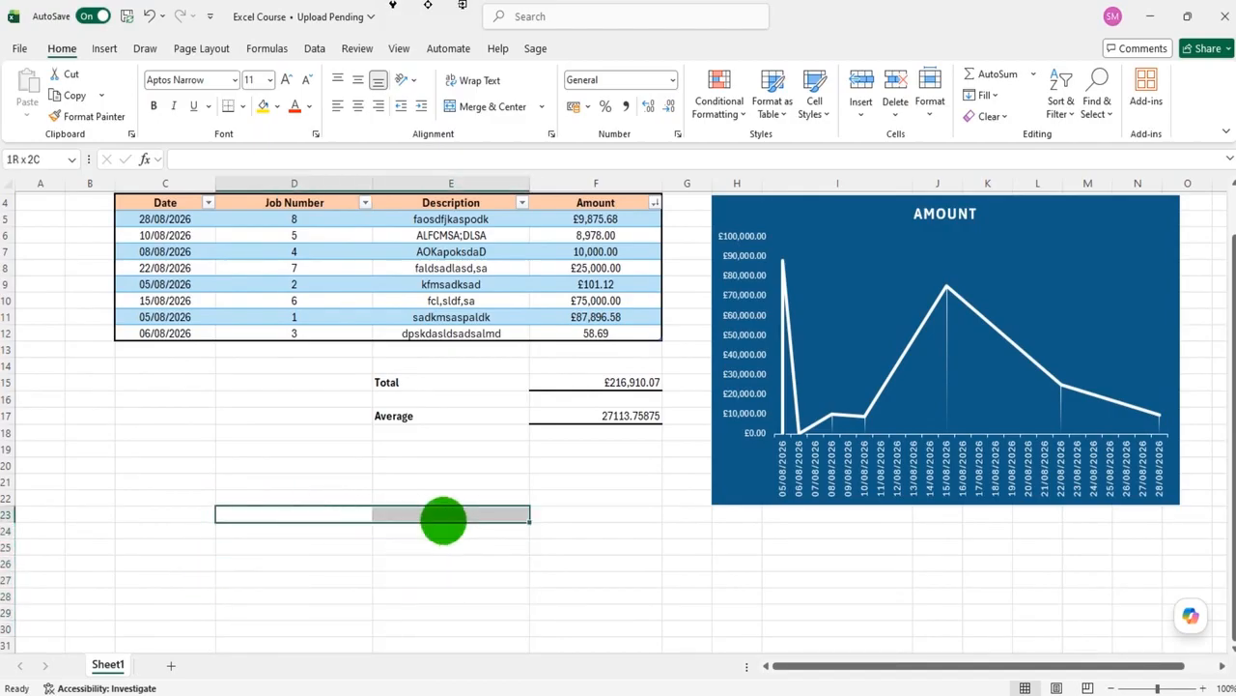
left_click(471, 107)
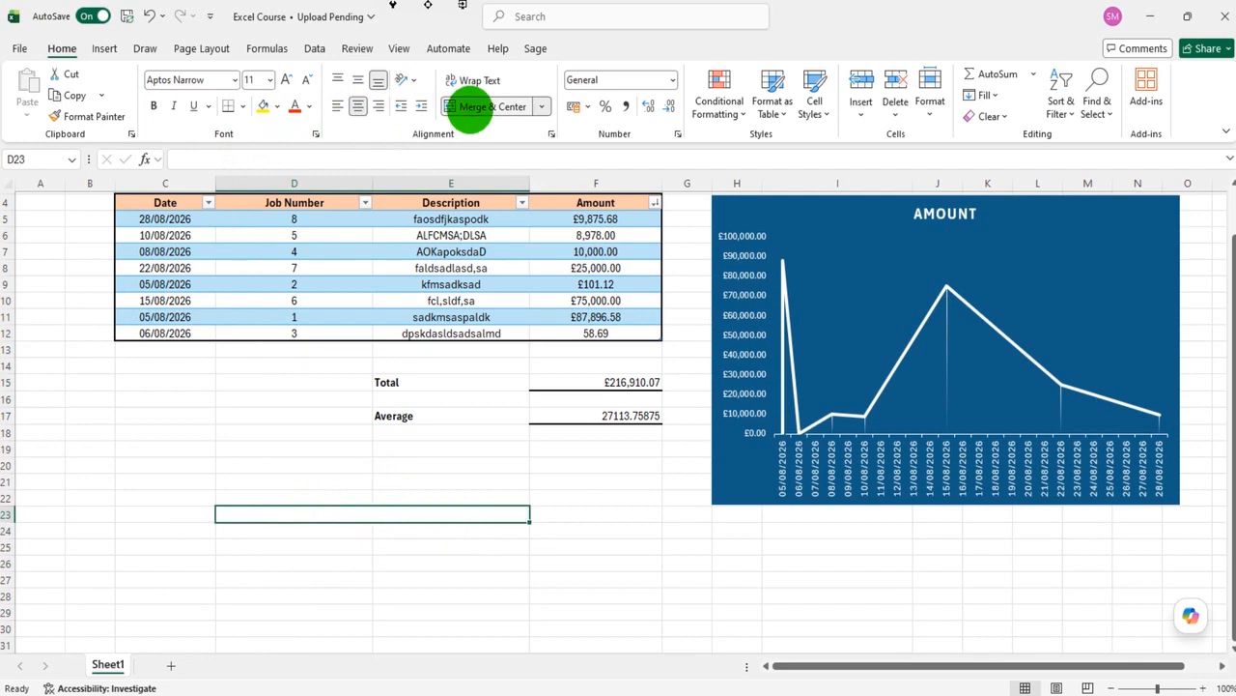
- Enter sample data: "msdplmdlasdlsm," in the merged cell D23, "dsadds" in D24 and 45454 in D25
type("msdplmdlasdlsm,")
key("Return")
type("dsadds")
key("Return")
type("45454")
key("Return")
- Enter the sample values 34324 in E24 and "erwre" in E25 beneath the merged cell
key("Right")
key("Right")
key("Up")
key("Left")
key("Up")
type("34324")
key("Return")
type("erwre")
key("Return")
- Clear all sample entries from the range D23:E26
left_click_drag(414, 512, 419, 555)
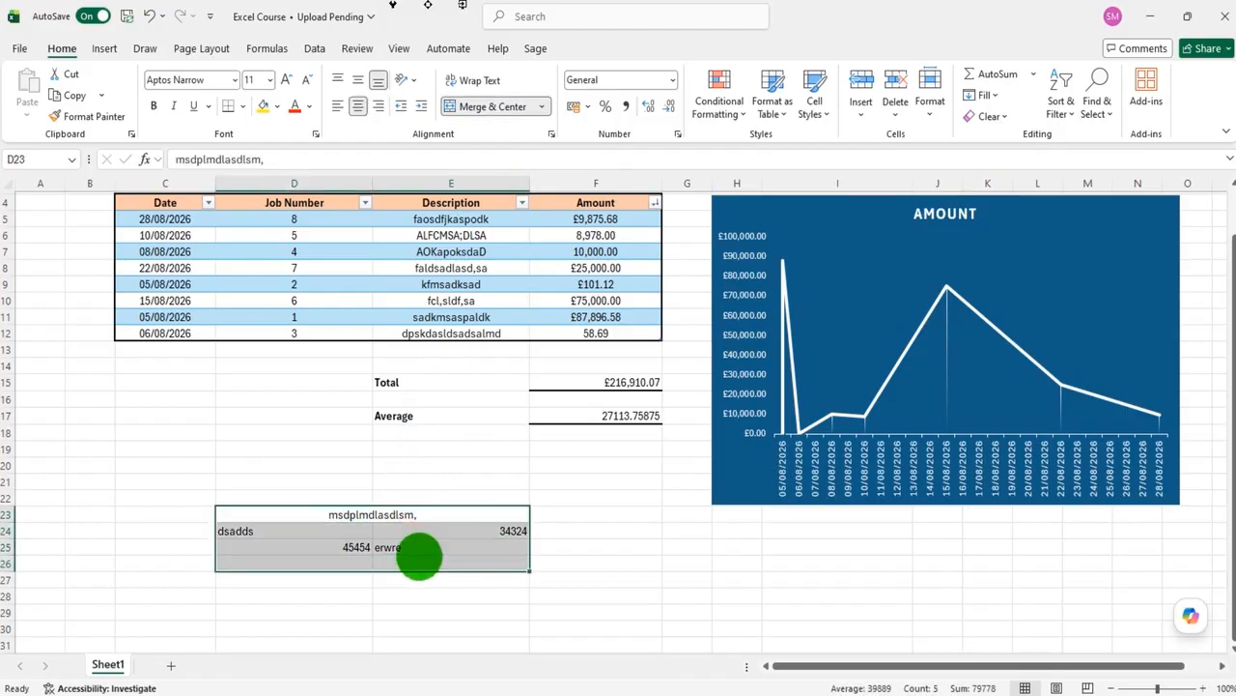
key("Delete")
scroll(425, 556, "up", 1)
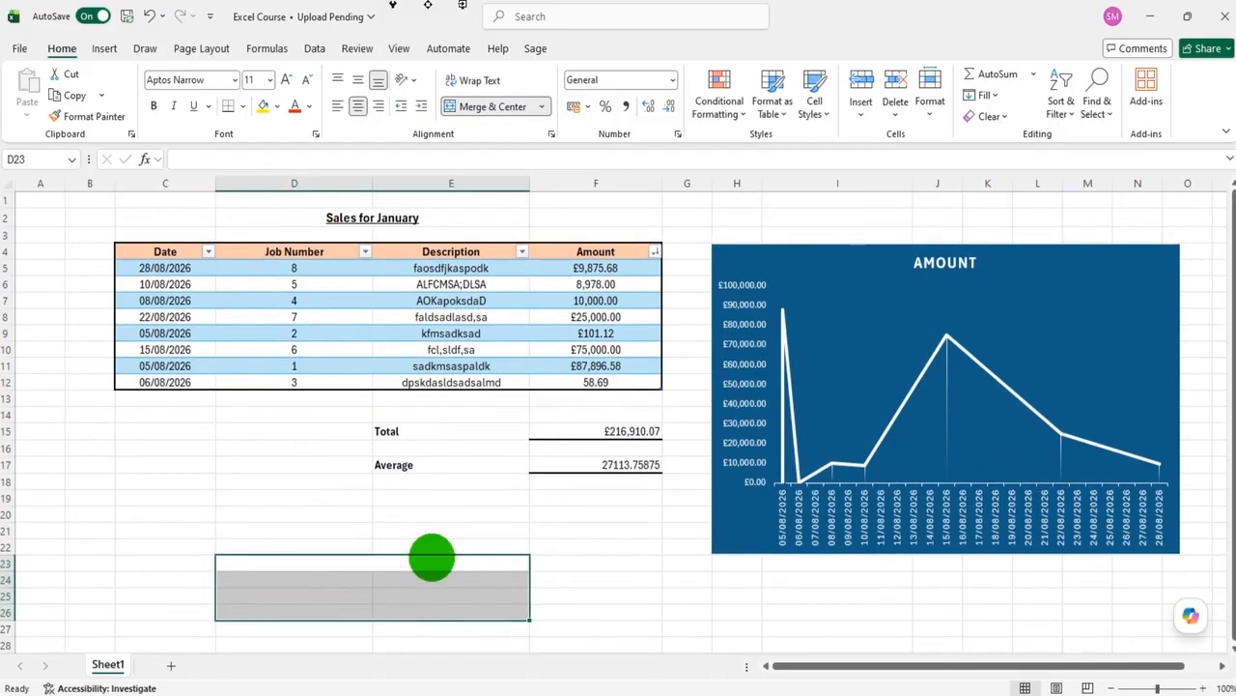
left_click(450, 528)
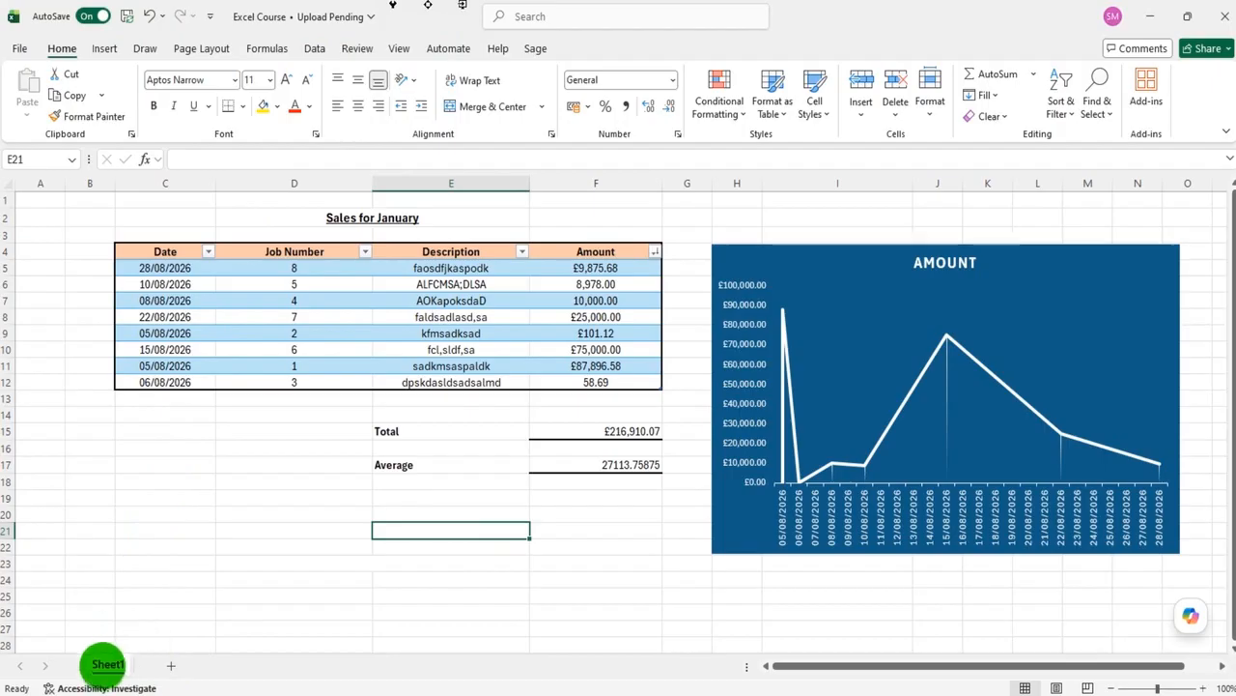
- Add a new blank worksheet to the workbook and select its cell F15
left_click(136, 577)
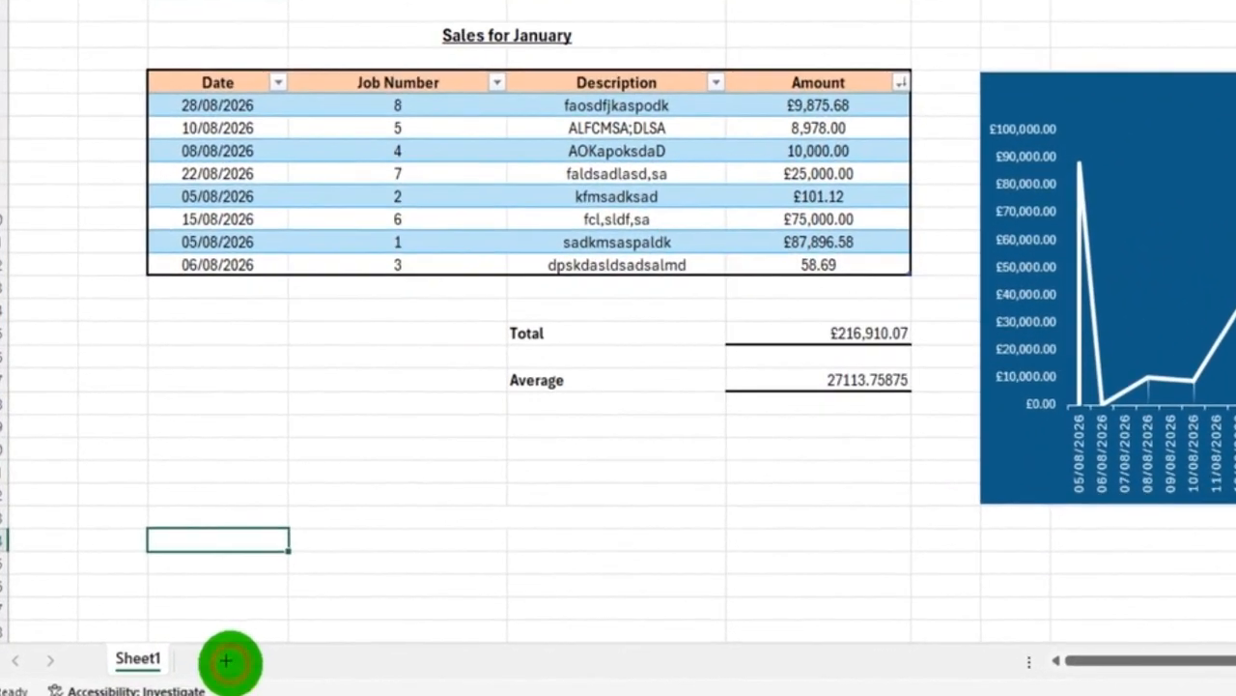
left_click(214, 662)
left_click(348, 319)
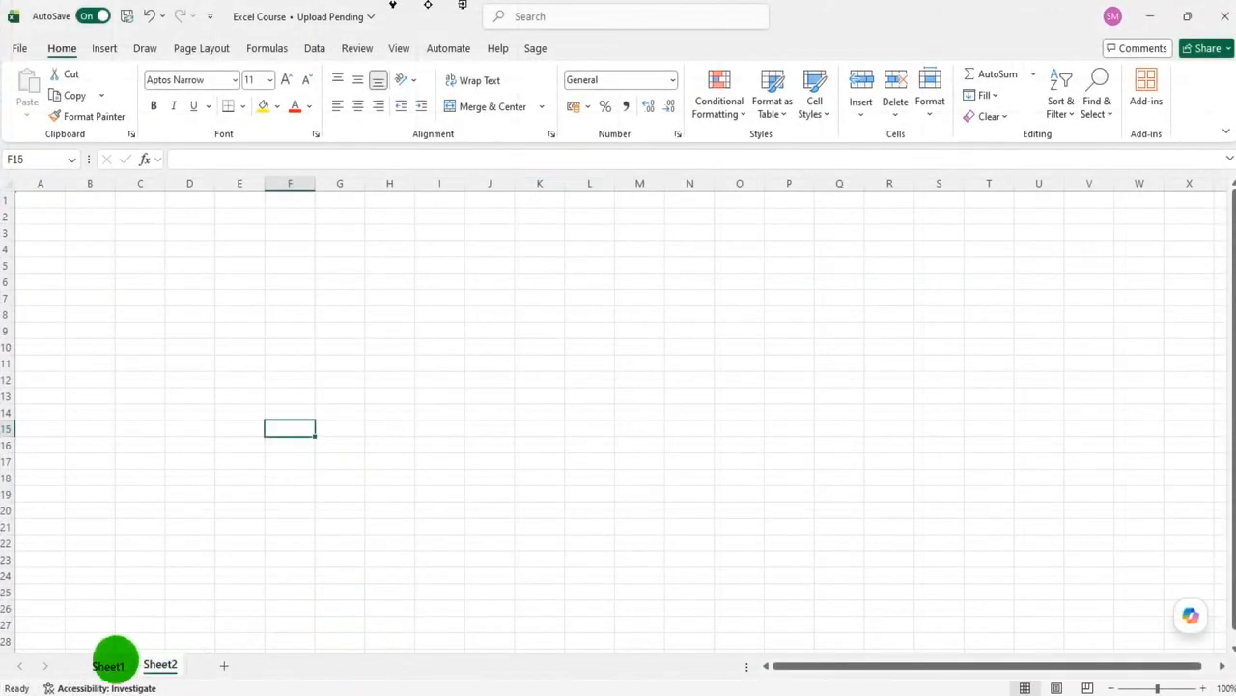
- Add three more blank worksheets after Sheet2 and switch back to Sheet1
left_click(108, 664)
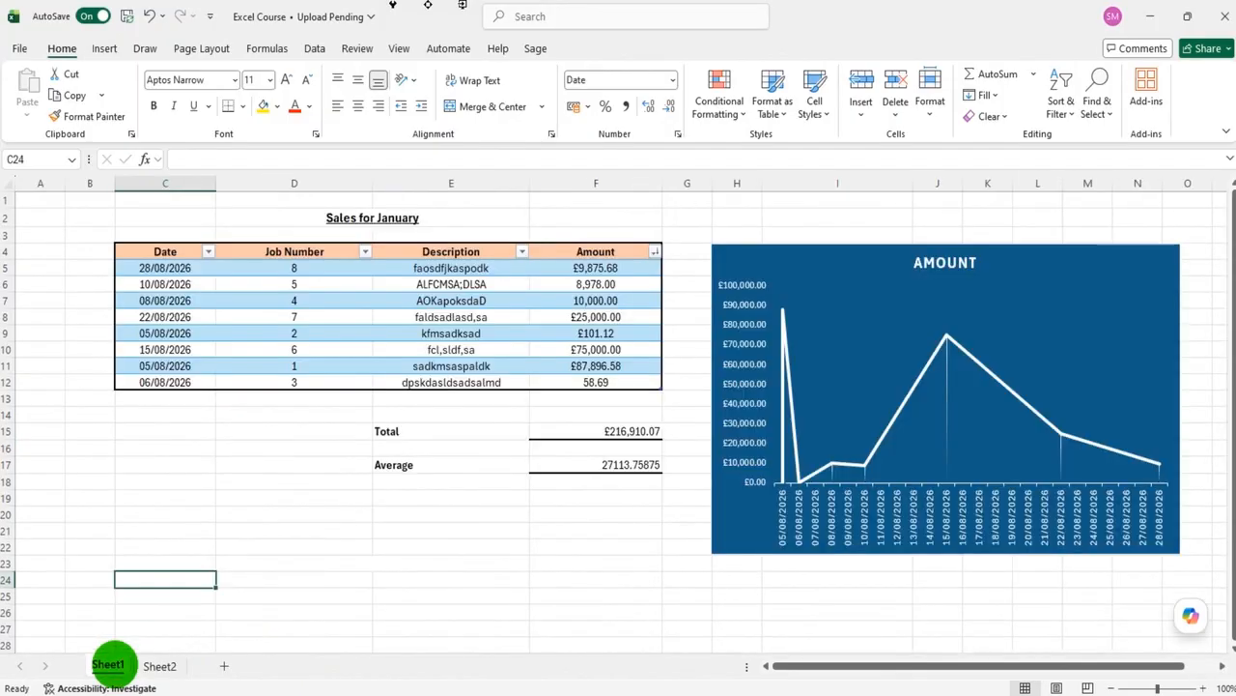
left_click(434, 626)
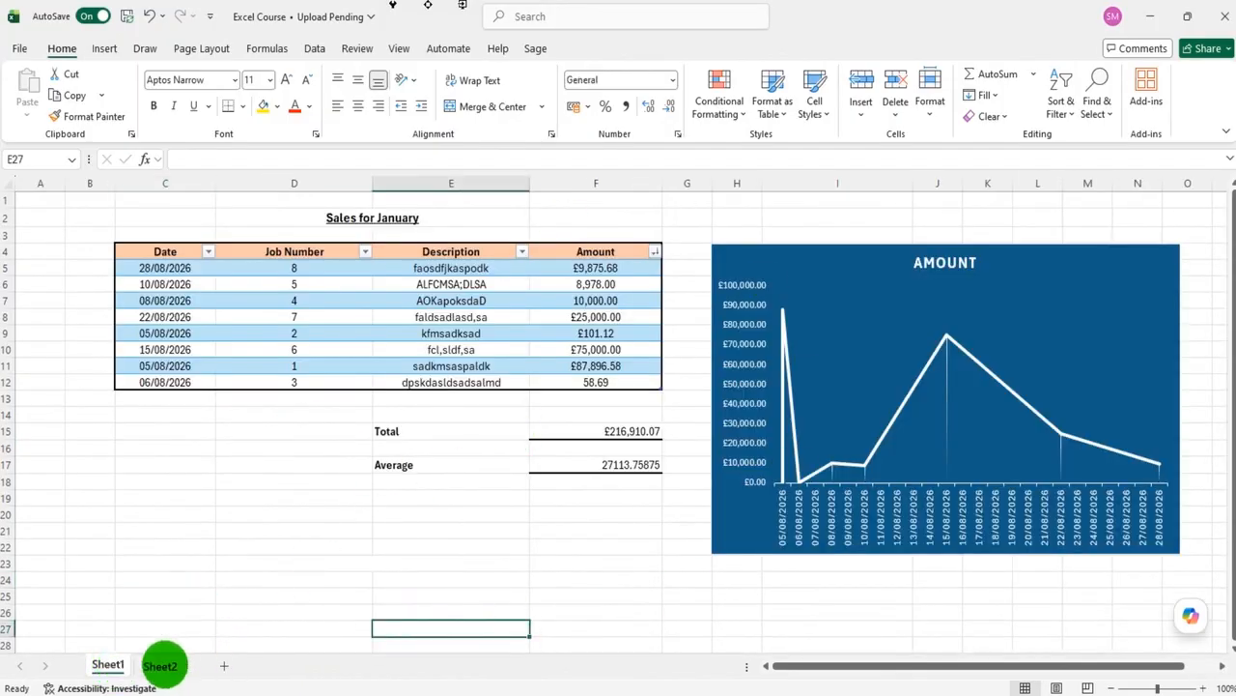
left_click(161, 665)
left_click(226, 665)
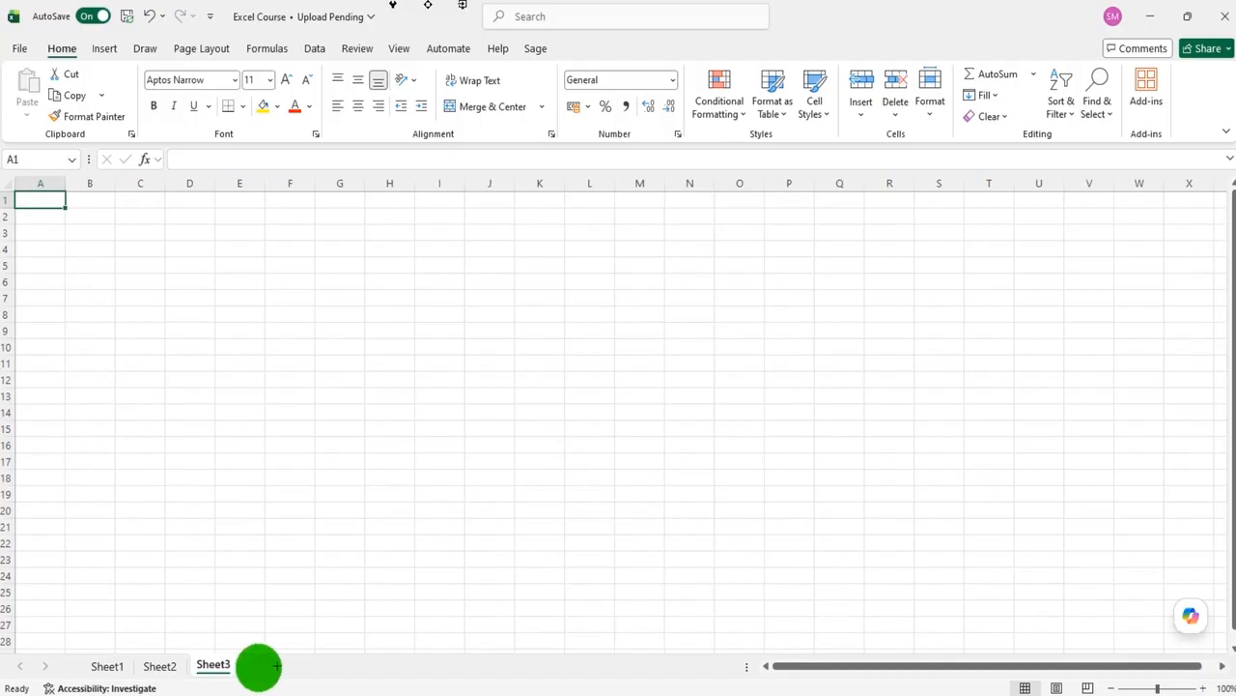
left_click(277, 666)
left_click(328, 665)
left_click(272, 665)
left_click(214, 665)
left_click(163, 665)
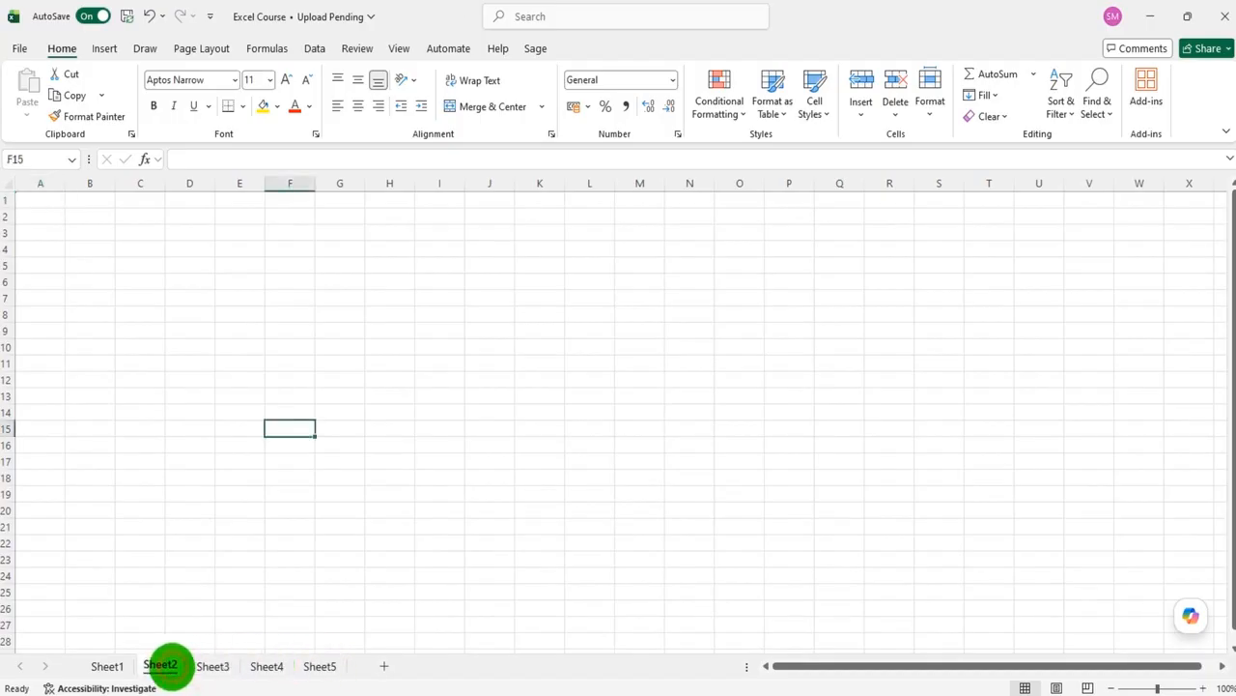
left_click(108, 665)
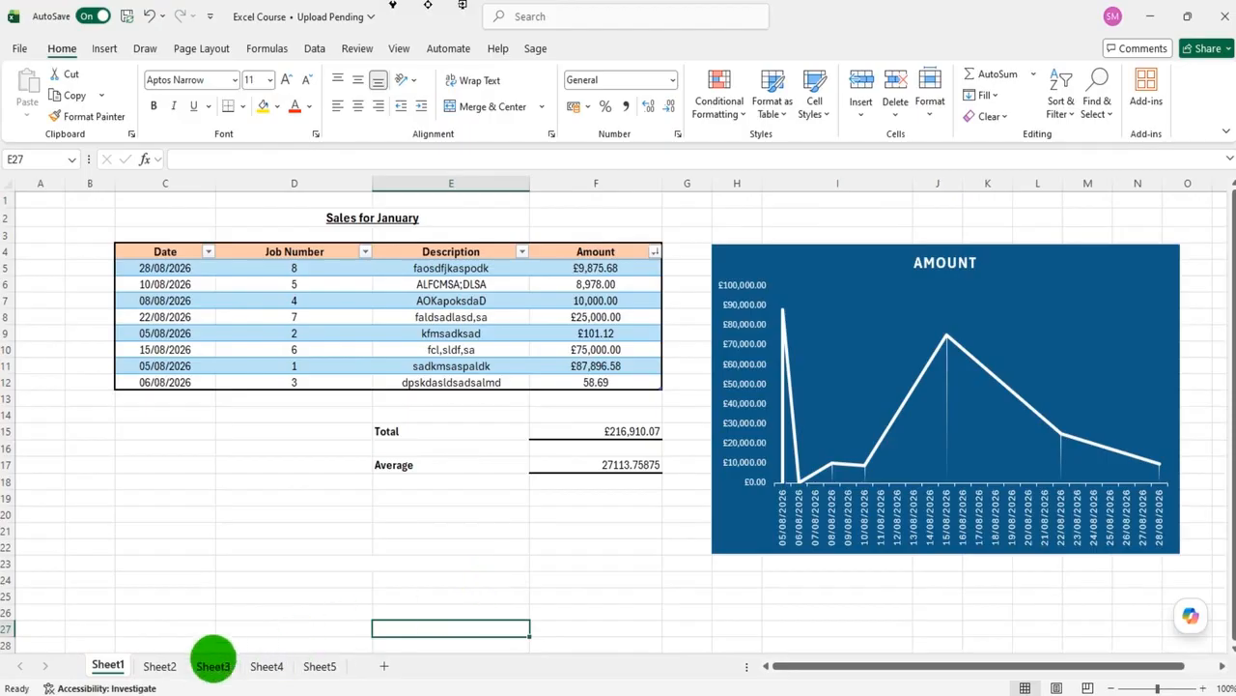
- Enter the label "Totals" in cell F5 of Sheet2
left_click(164, 665)
left_click(271, 261)
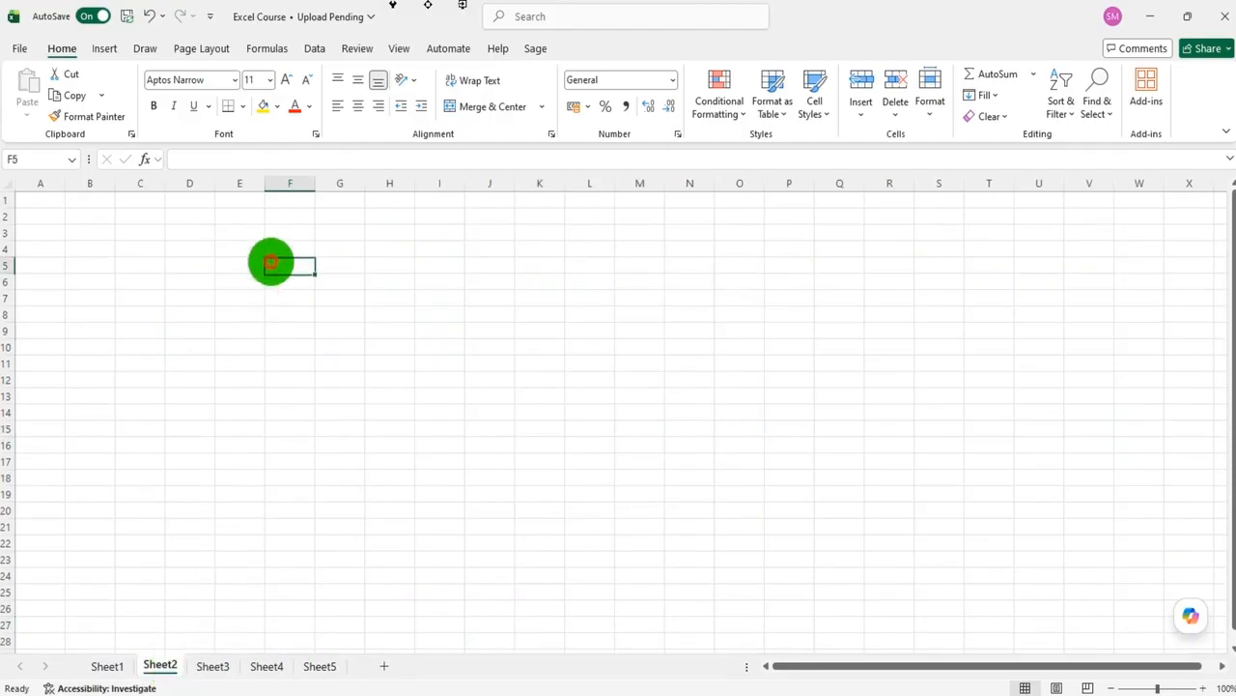
type("To")
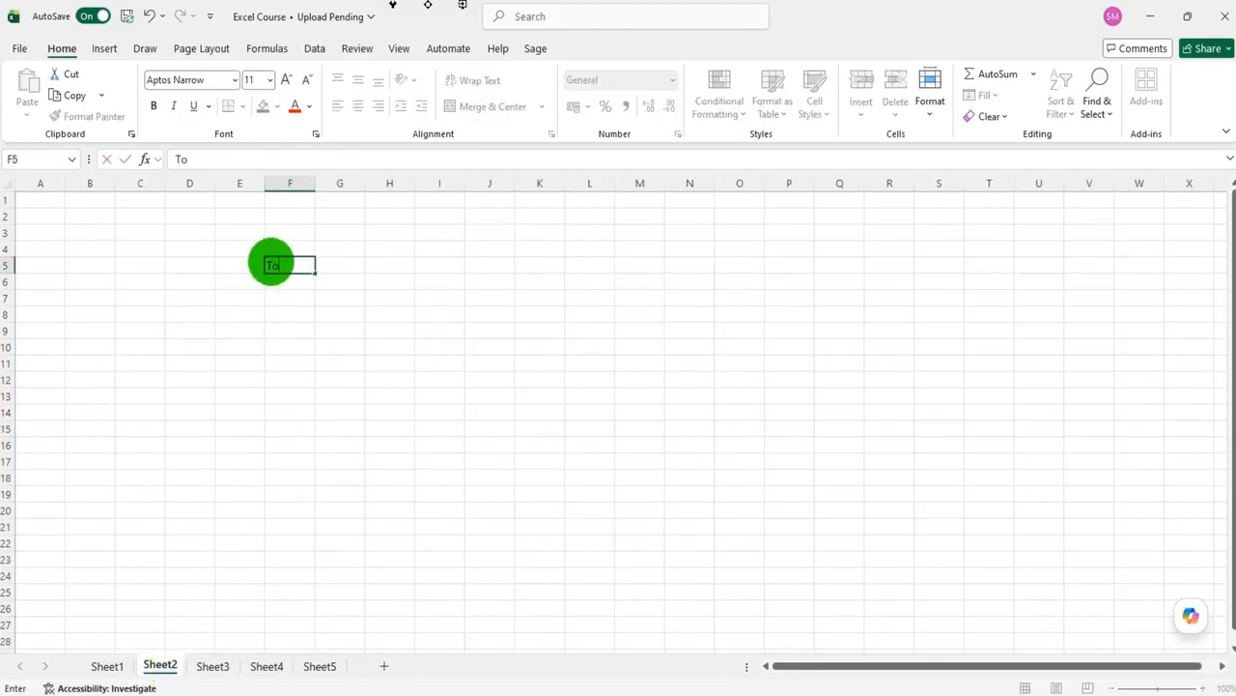
type("tals")
key("Tab")
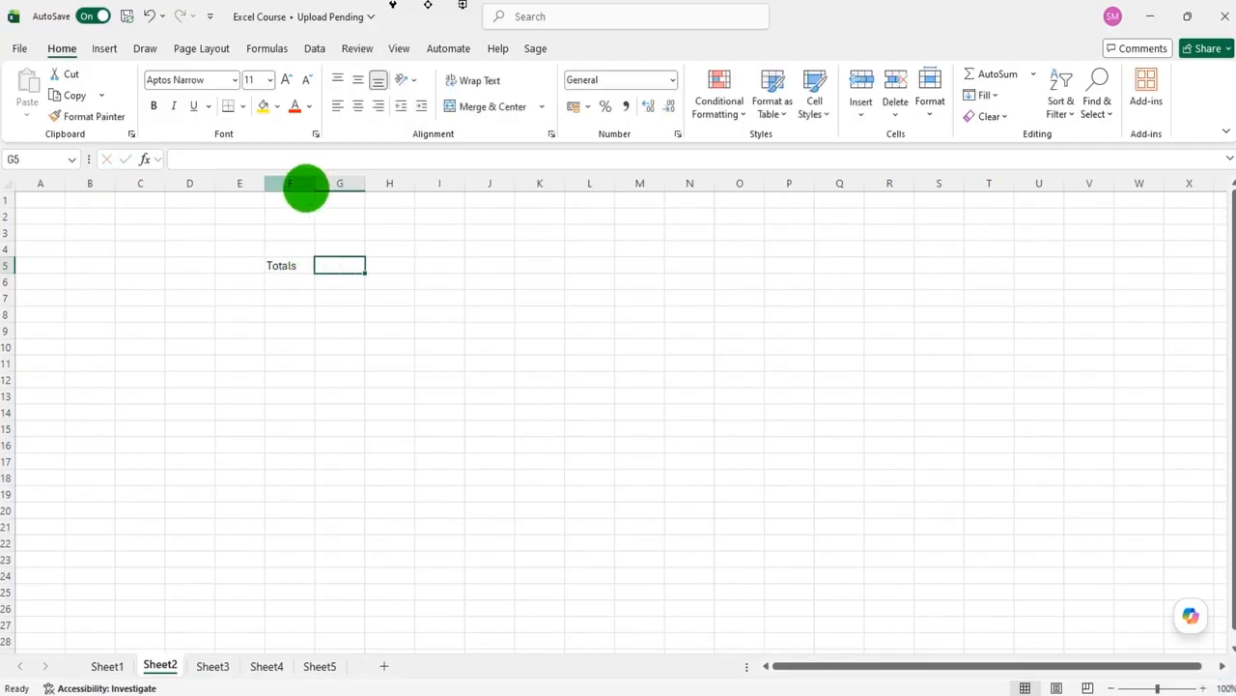
- Widen column F on Sheet2 to roughly double its width and make the "Totals" label in F5 bold
left_click_drag(314, 186, 377, 187)
left_click(310, 265)
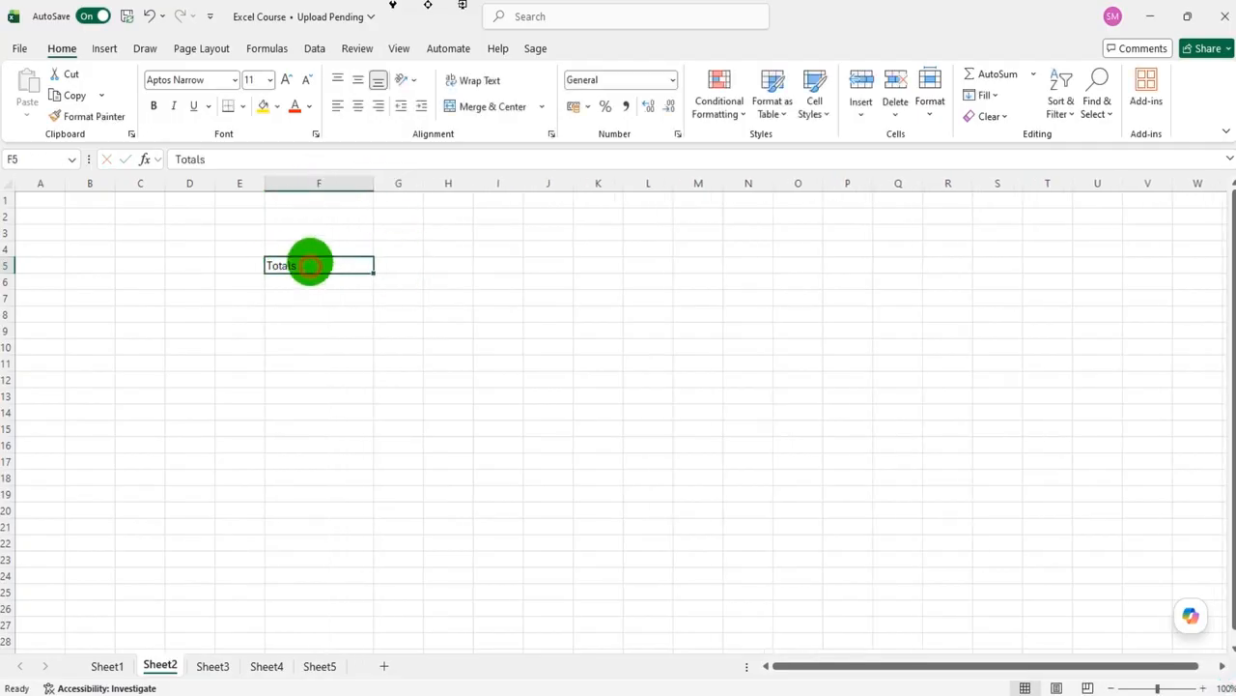
left_click(155, 106)
key("Right")
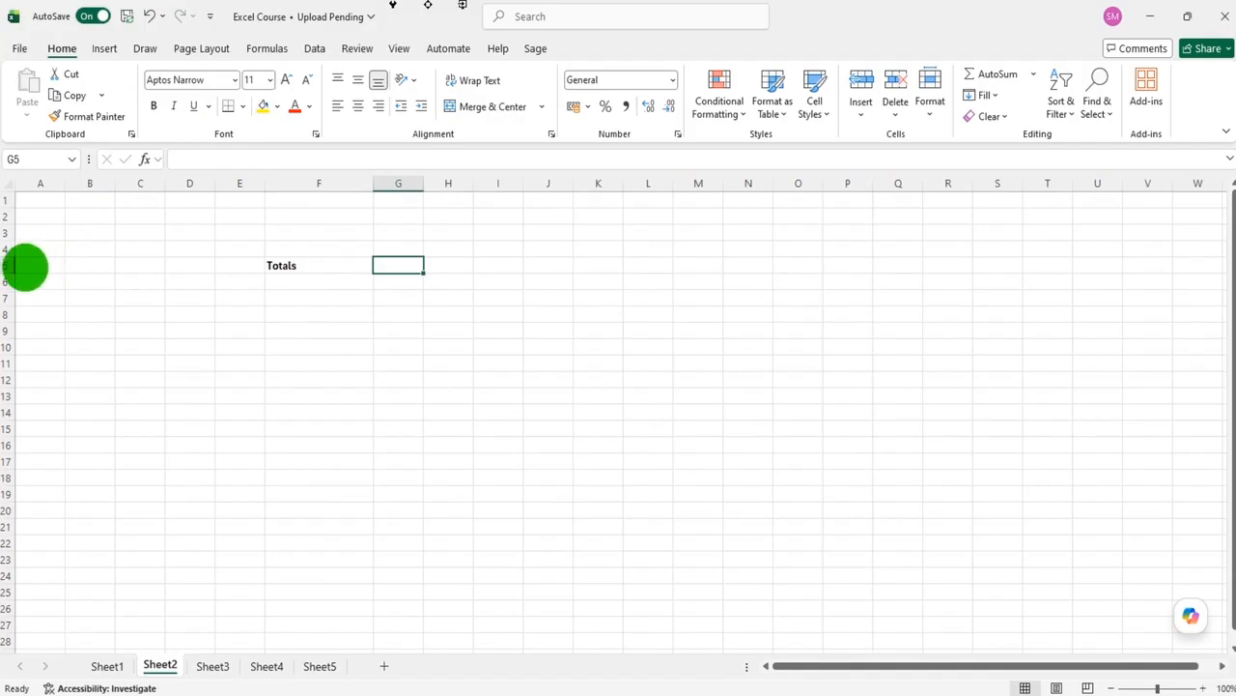
- Set the font size of the whole row 5 on Sheet2 to 15
left_click(9, 264)
left_click(259, 80)
type("14")
key("Return")
key("Up")
key("Right")
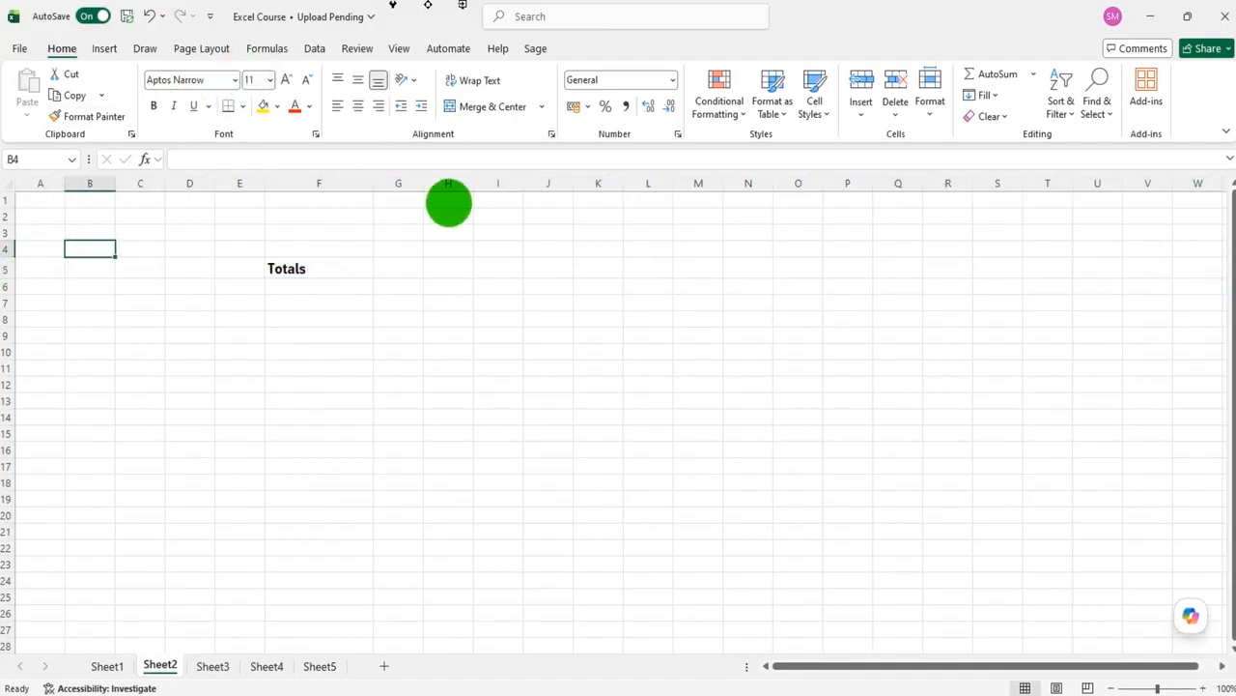
- Widen column G on Sheet2 and enter =SUM(Table1[Amount]) in G5, referencing the Amount column of the Sheet1 table
left_click_drag(422, 183, 471, 184)
left_click(419, 270)
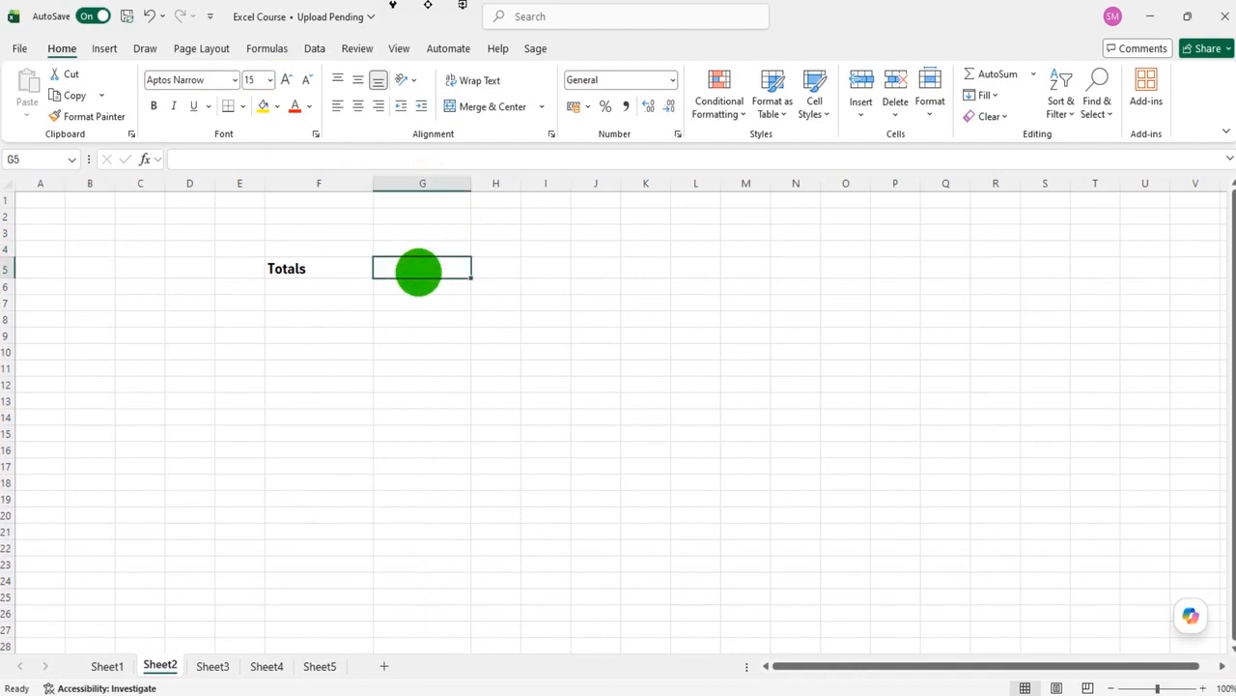
type("=sum")
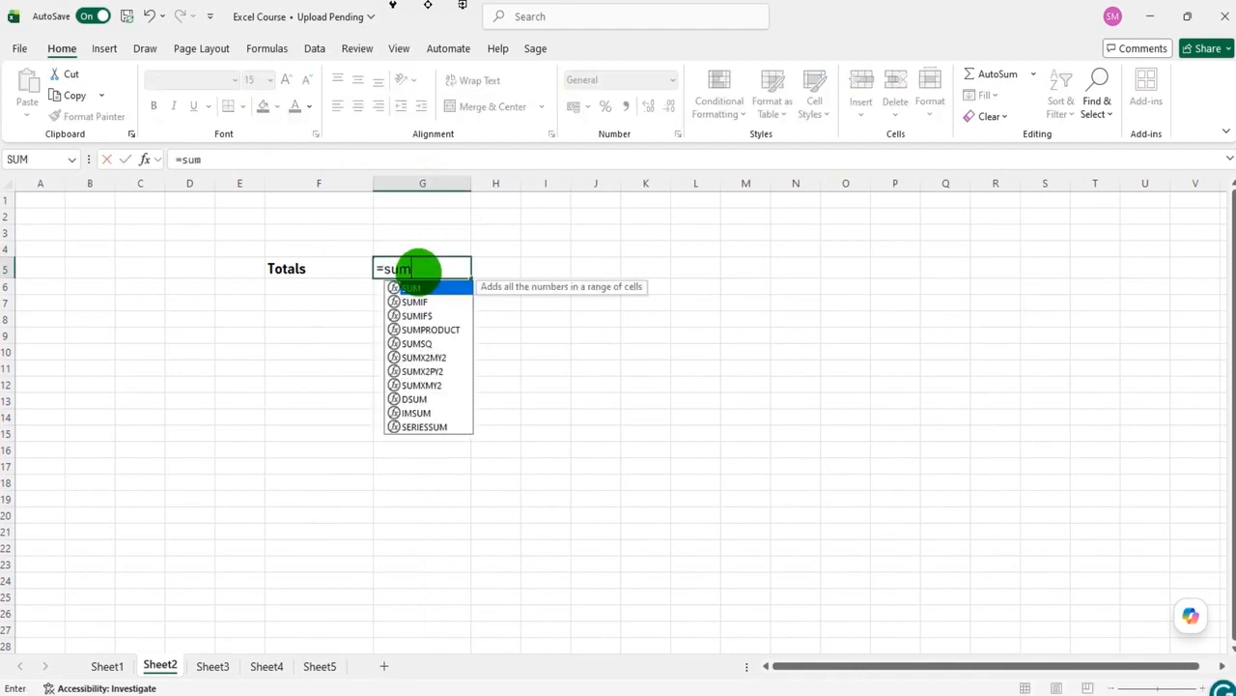
type("(")
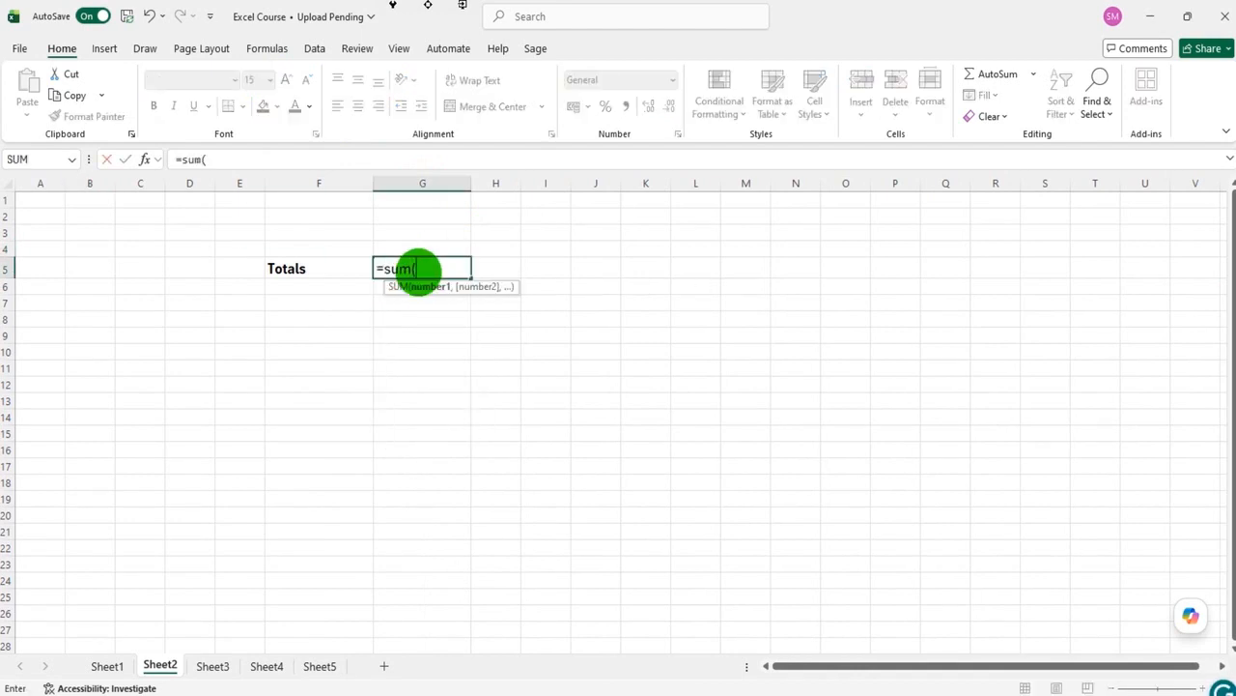
left_click(122, 663)
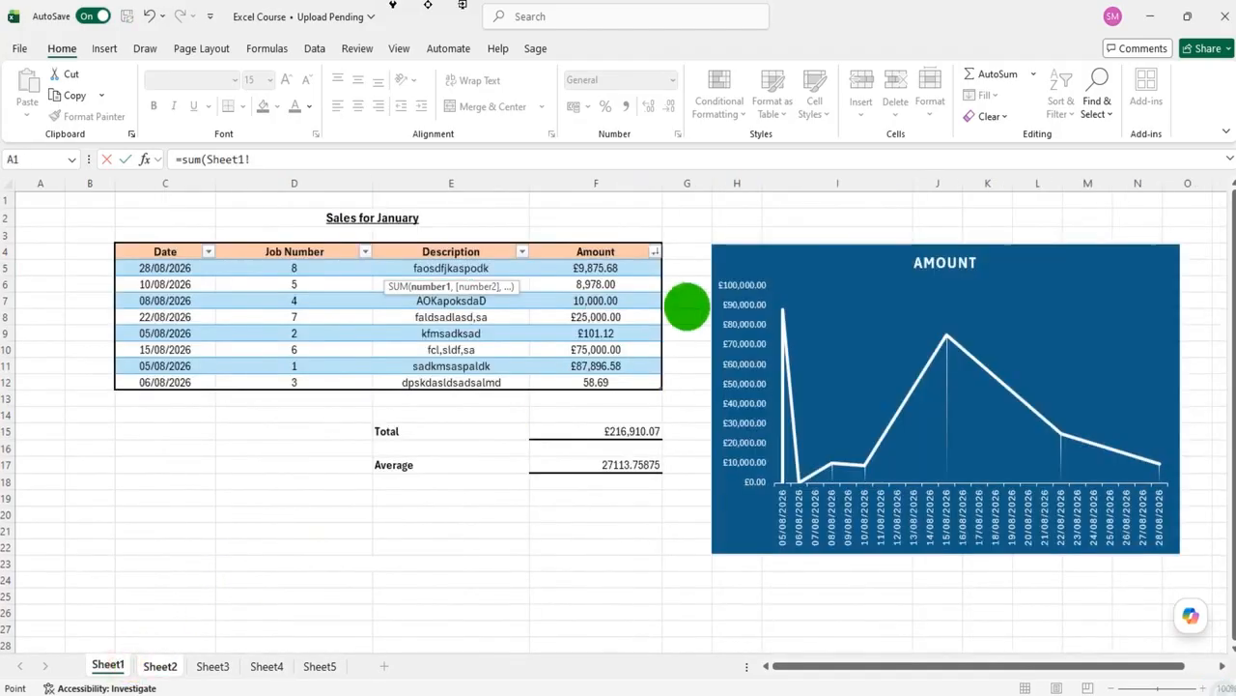
left_click_drag(624, 270, 608, 376)
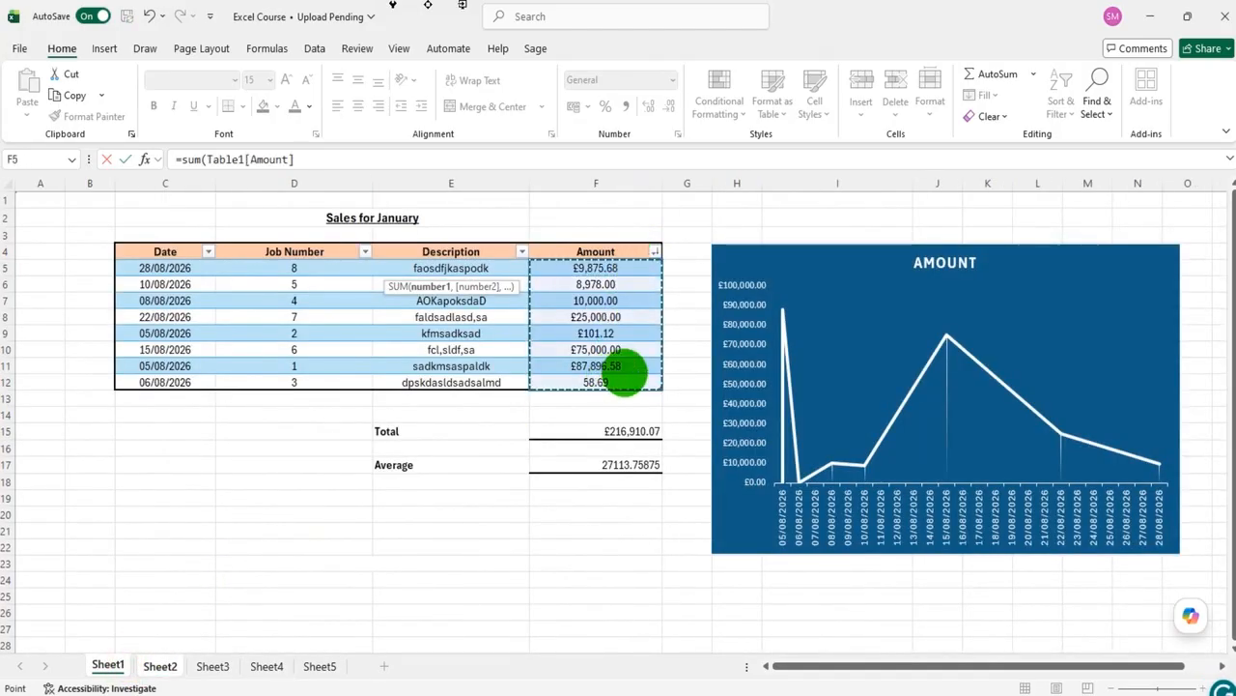
type(")")
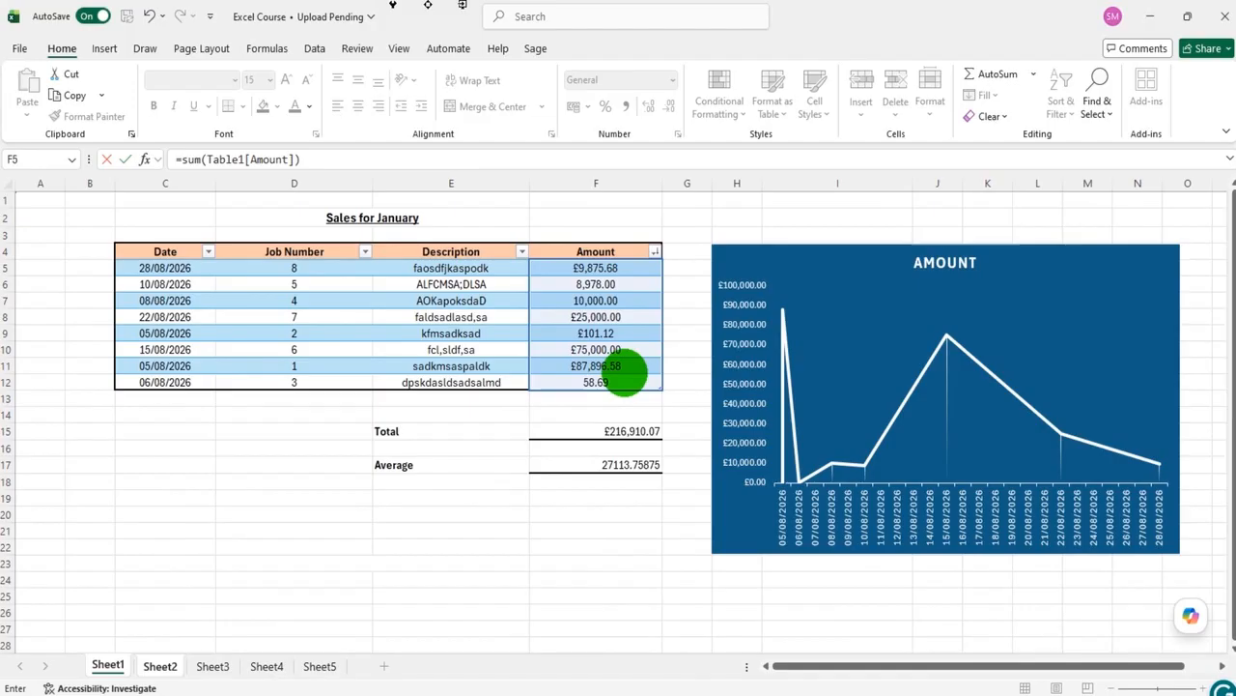
key("Return")
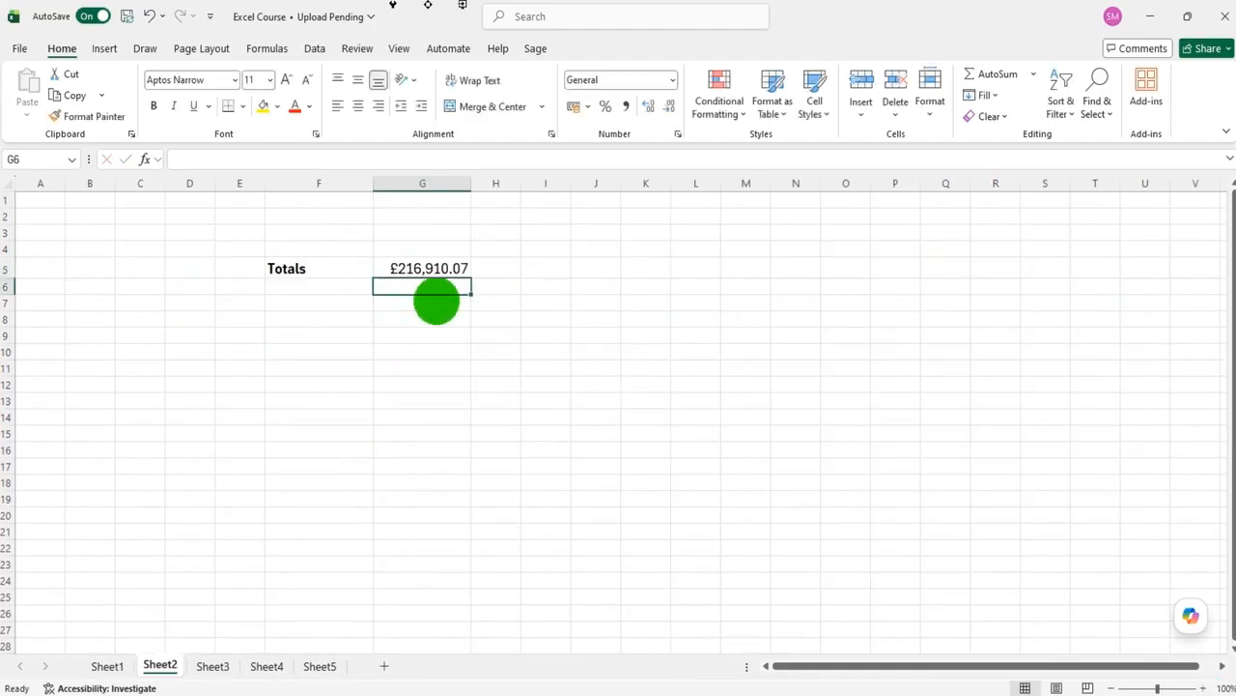
left_click(428, 268)
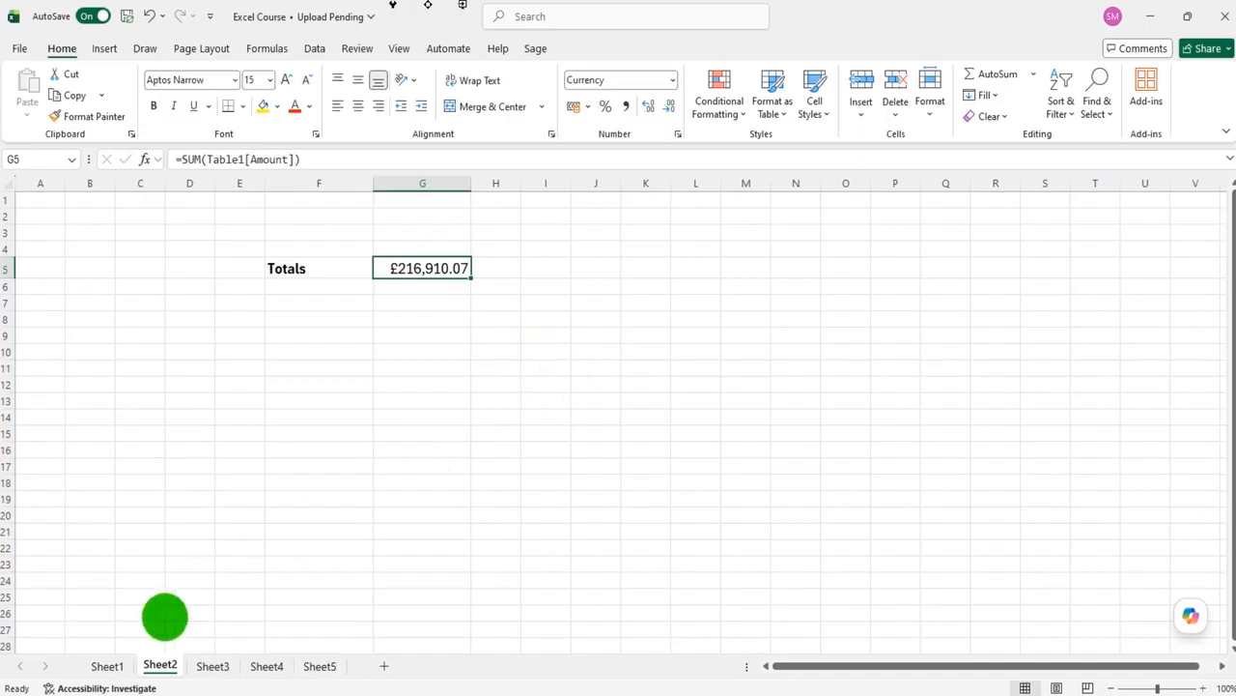
- Delete the empty column B on Sheet1 and move the Amount chart further right, away from columns G and H
left_click(116, 663)
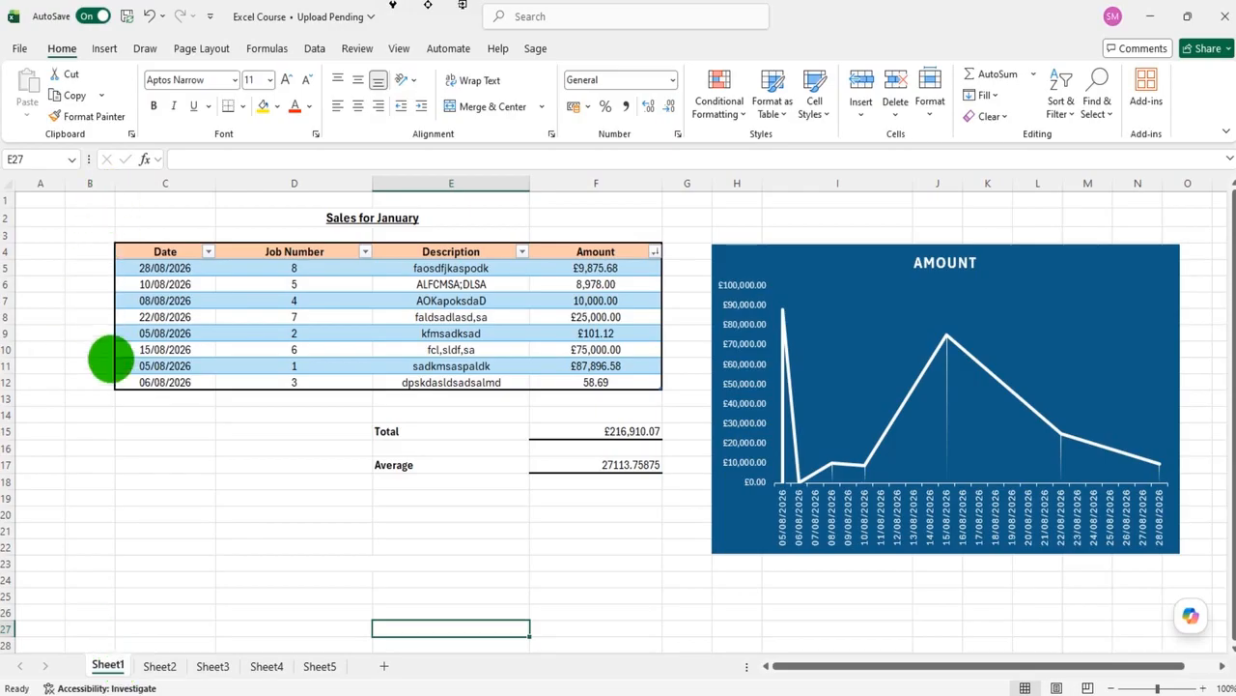
left_click(95, 184)
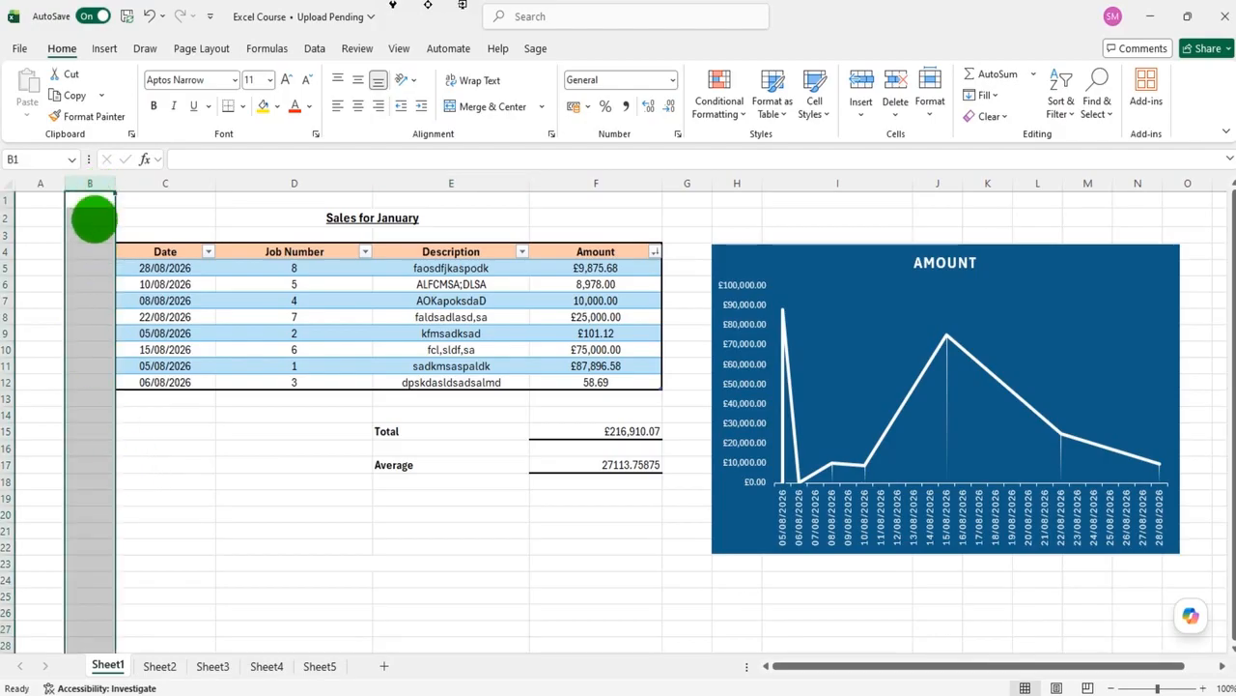
right_click(90, 186)
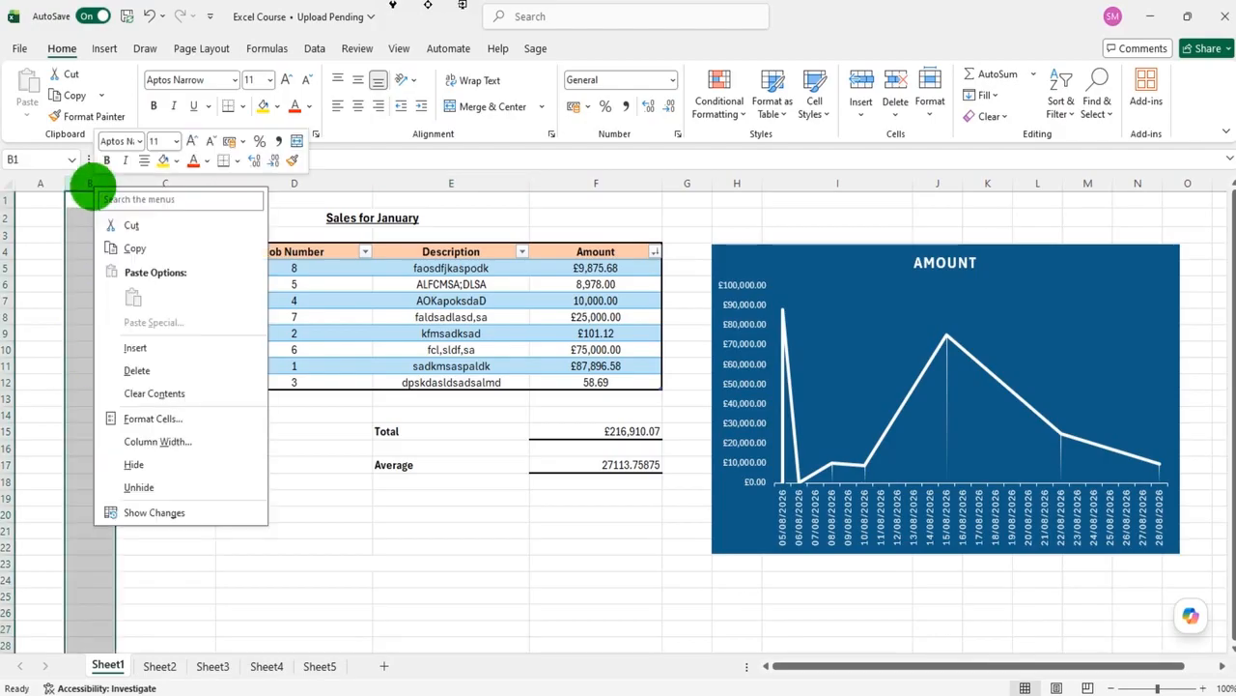
left_click(152, 371)
left_click(222, 495)
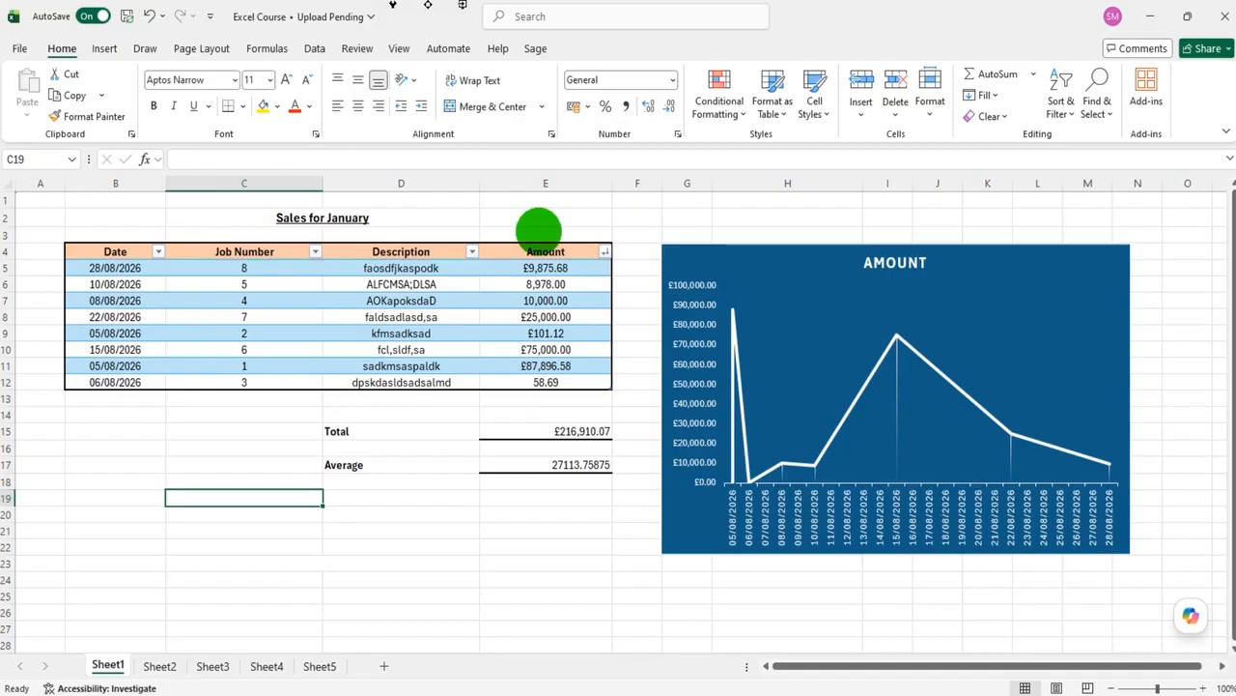
left_click_drag(798, 261, 967, 261)
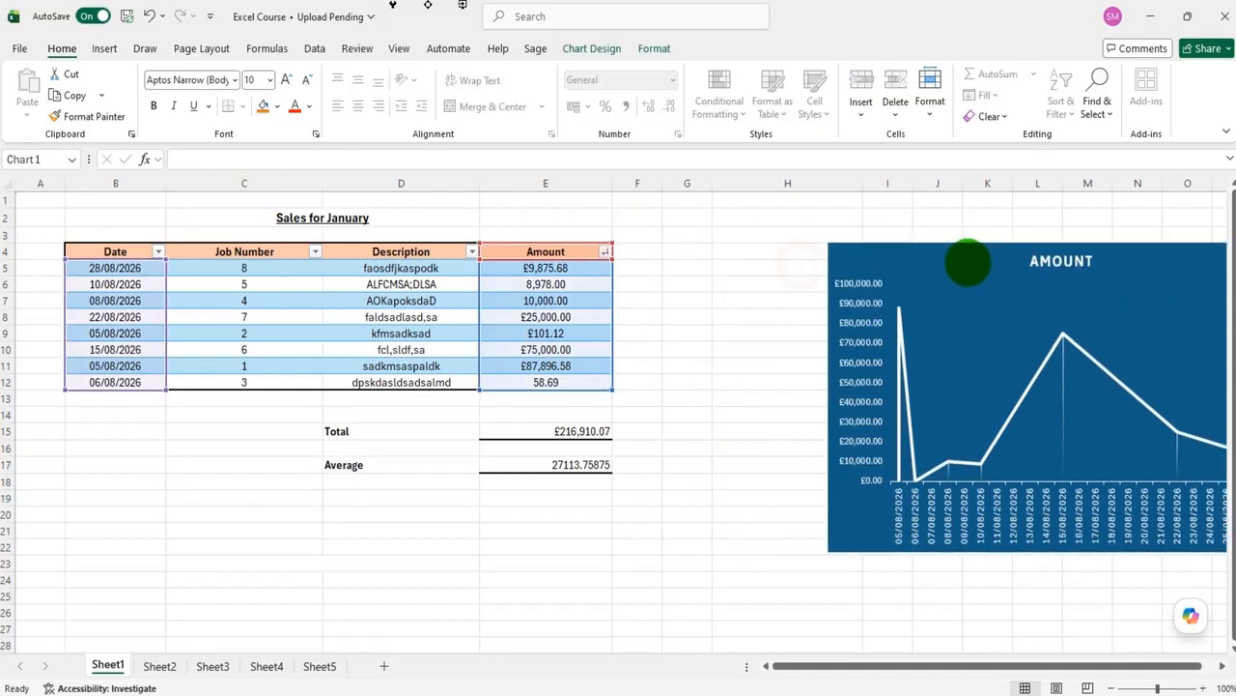
- Delete the empty column G on Sheet1 and narrow the wide column that takes its place to about half its width
left_click(703, 184)
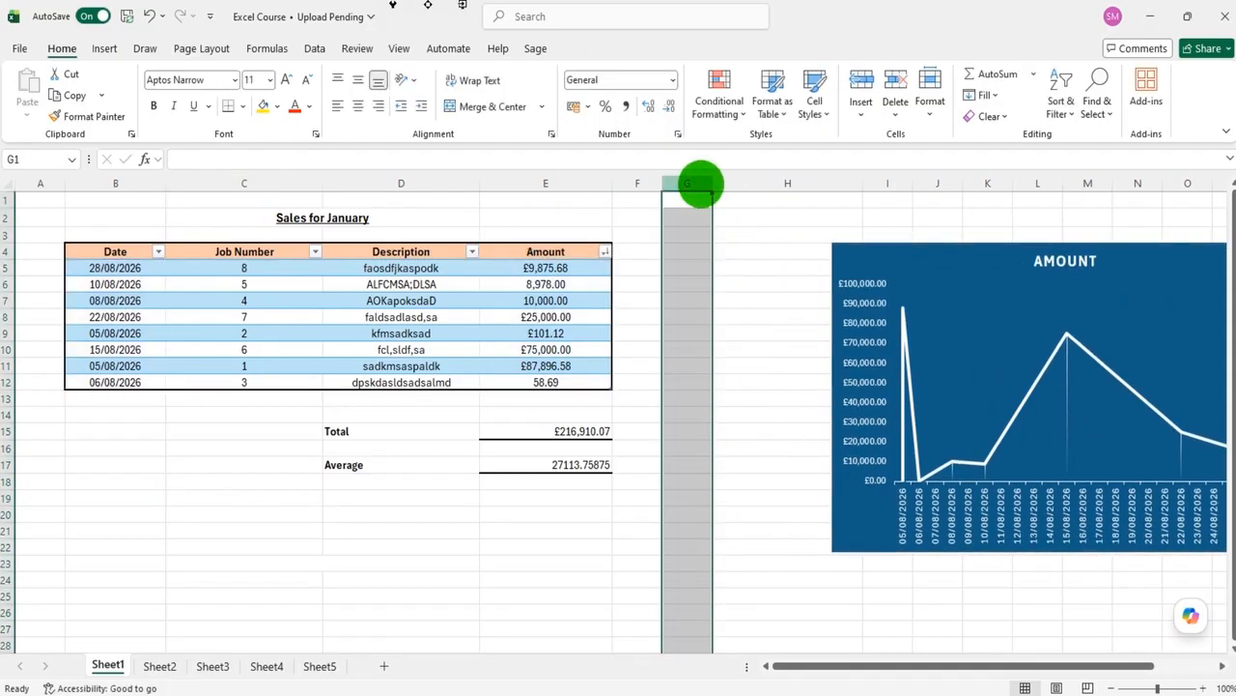
right_click(700, 184)
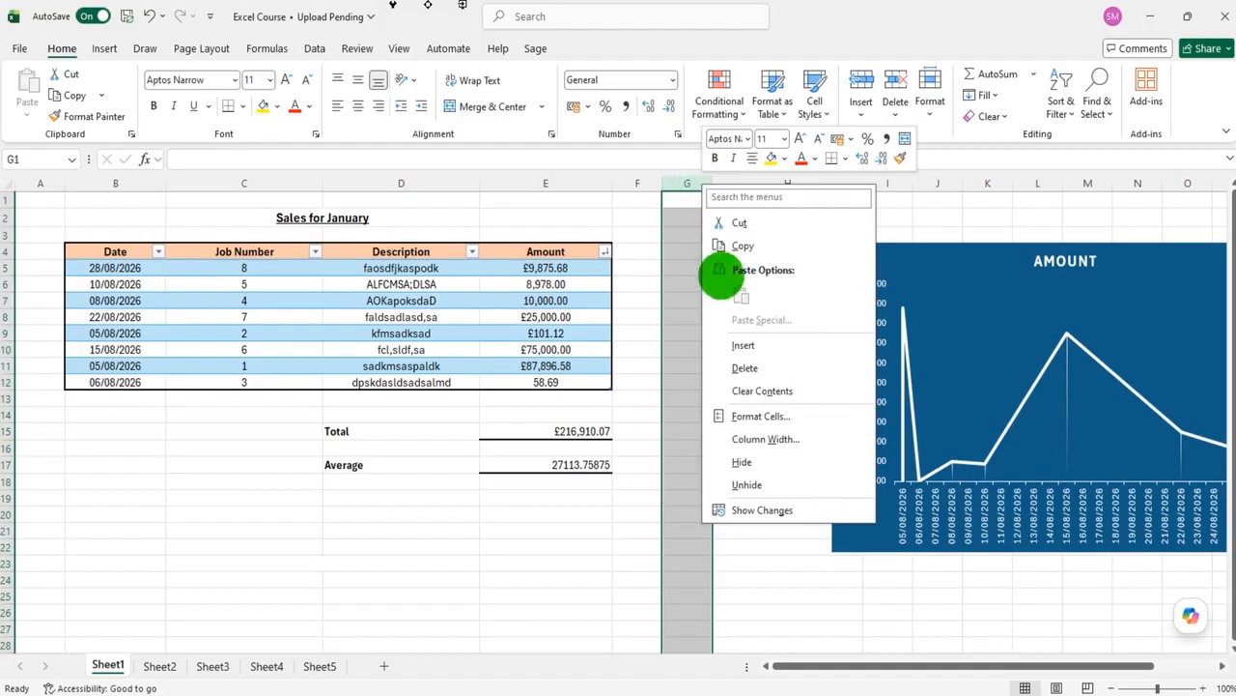
left_click(759, 369)
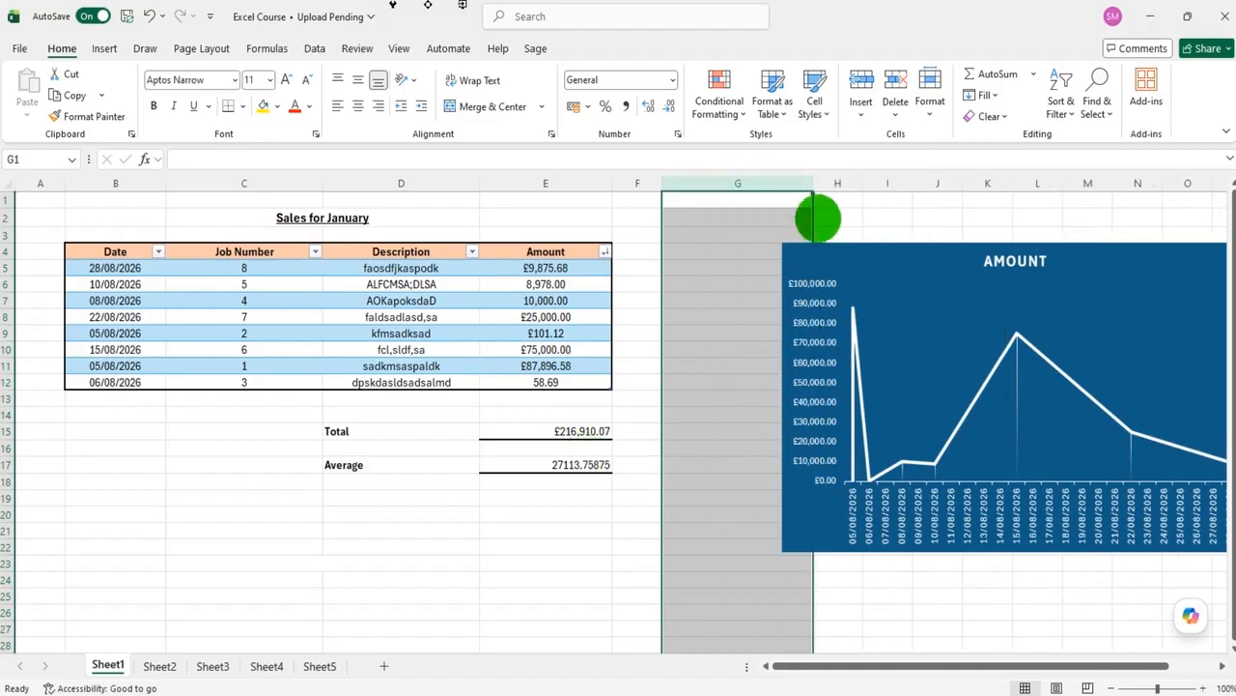
left_click_drag(812, 184, 740, 198)
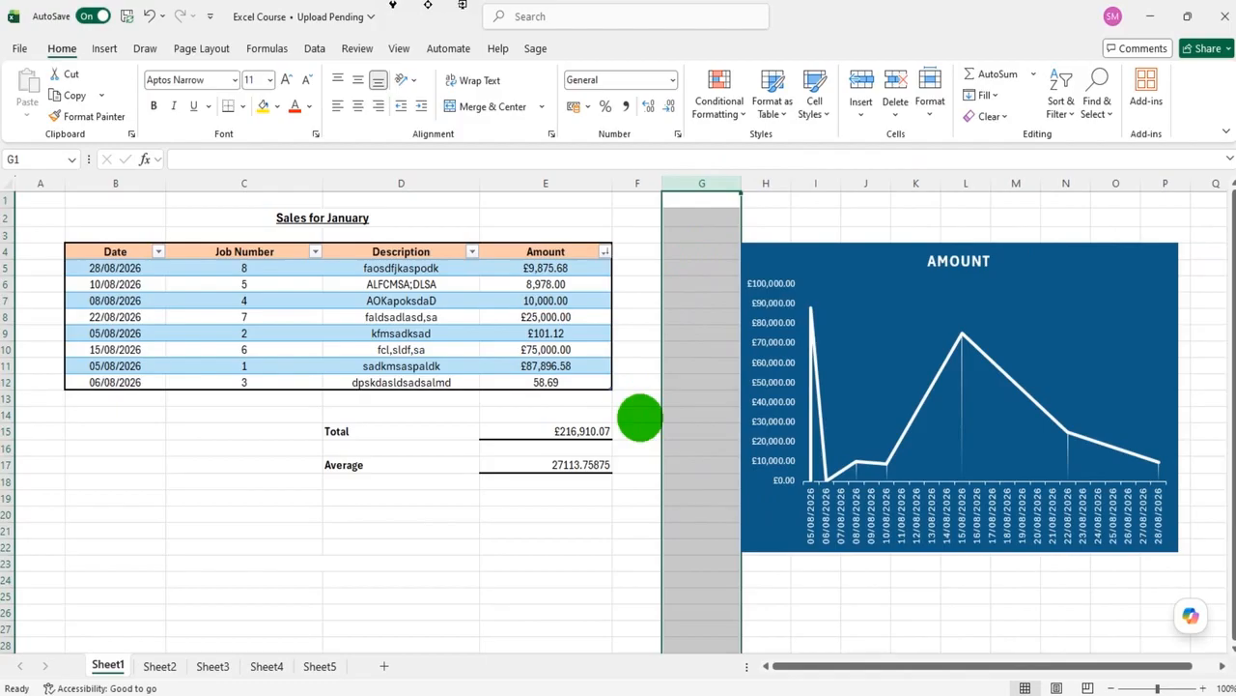
left_click(669, 415)
- Delete the empty row 24 on Sheet1
left_click(14, 578)
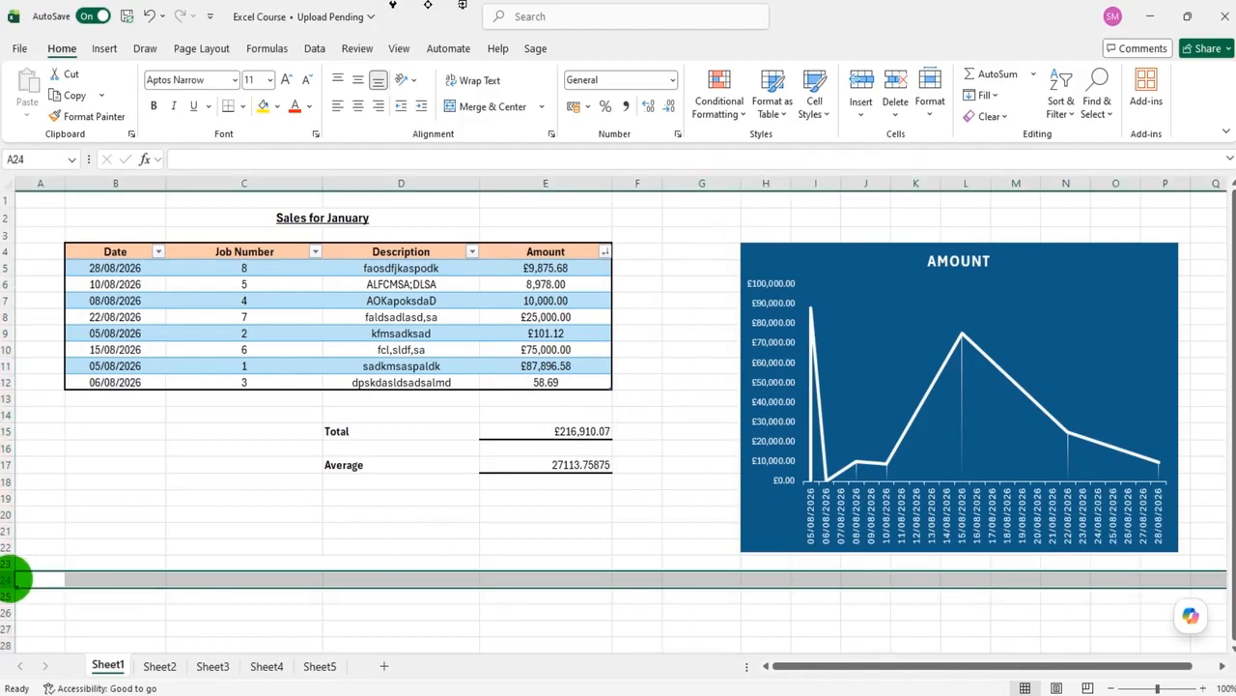
right_click(13, 579)
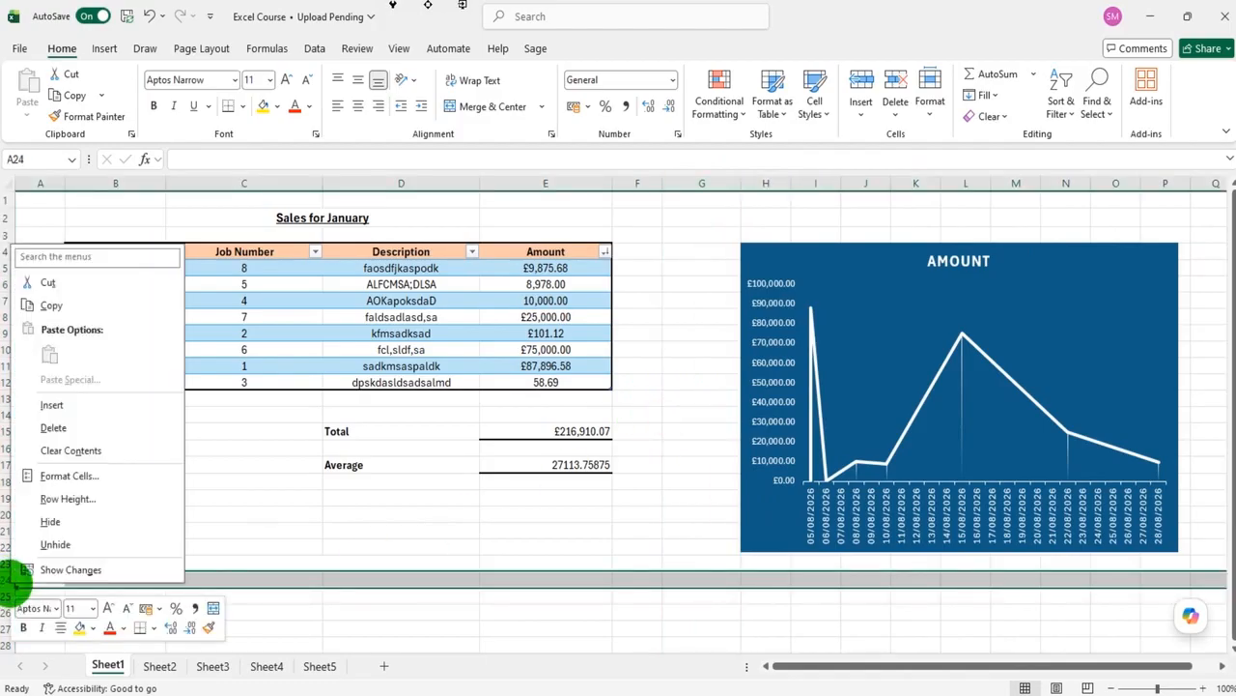
left_click(79, 422)
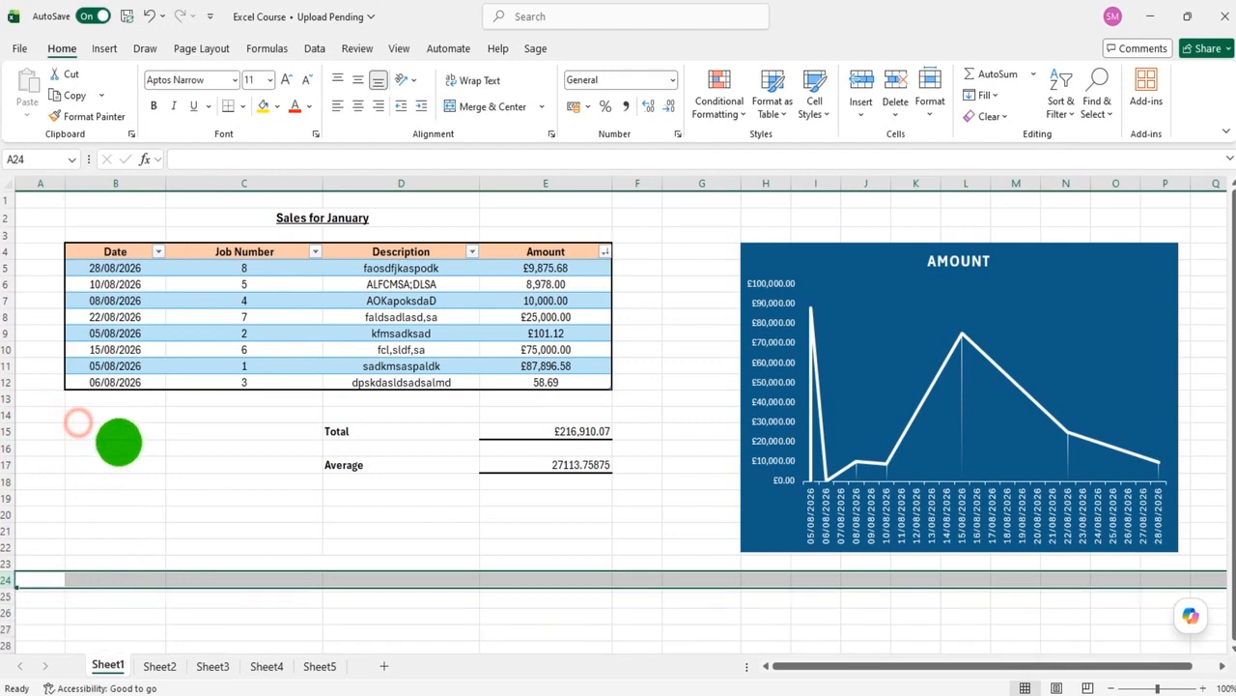
left_click(224, 503)
left_click(415, 533)
- Set the height of the empty rows 23 to 32 below the chart on Sheet1 to 25
scroll(415, 536, "down", 2)
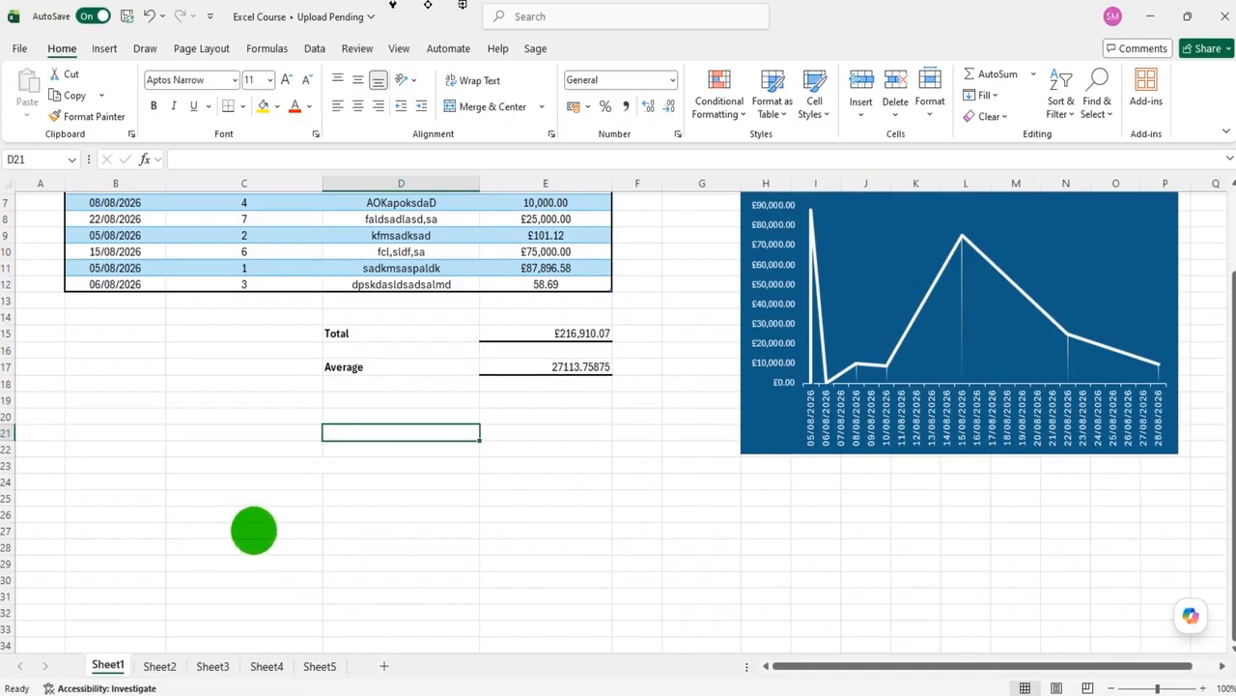
scroll(251, 517, "down", 1)
left_click_drag(19, 417, 11, 570)
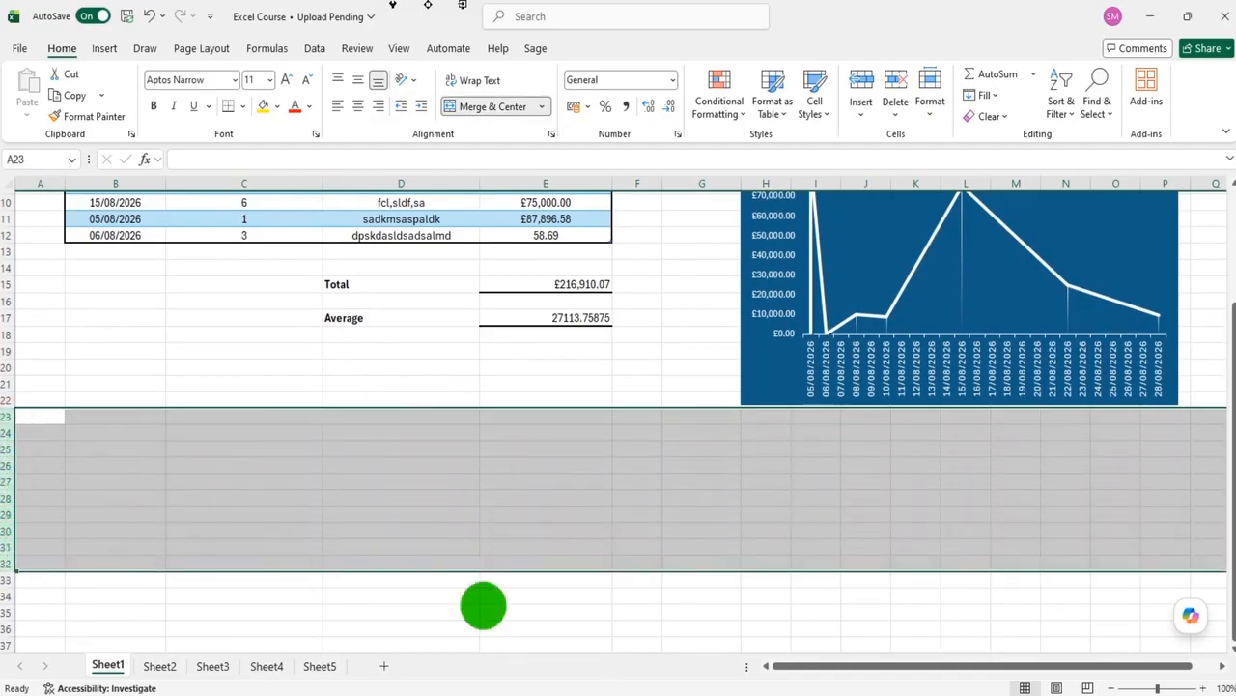
right_click(9, 440)
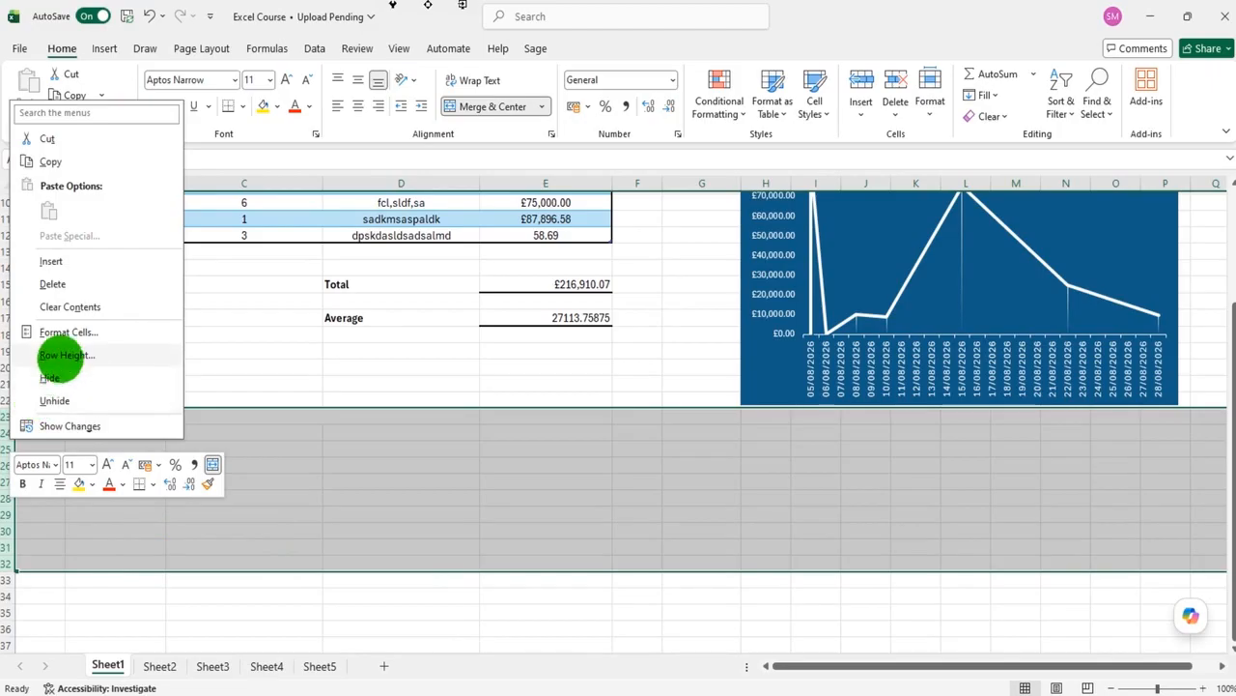
left_click(60, 355)
left_click_drag(56, 343, 287, 314)
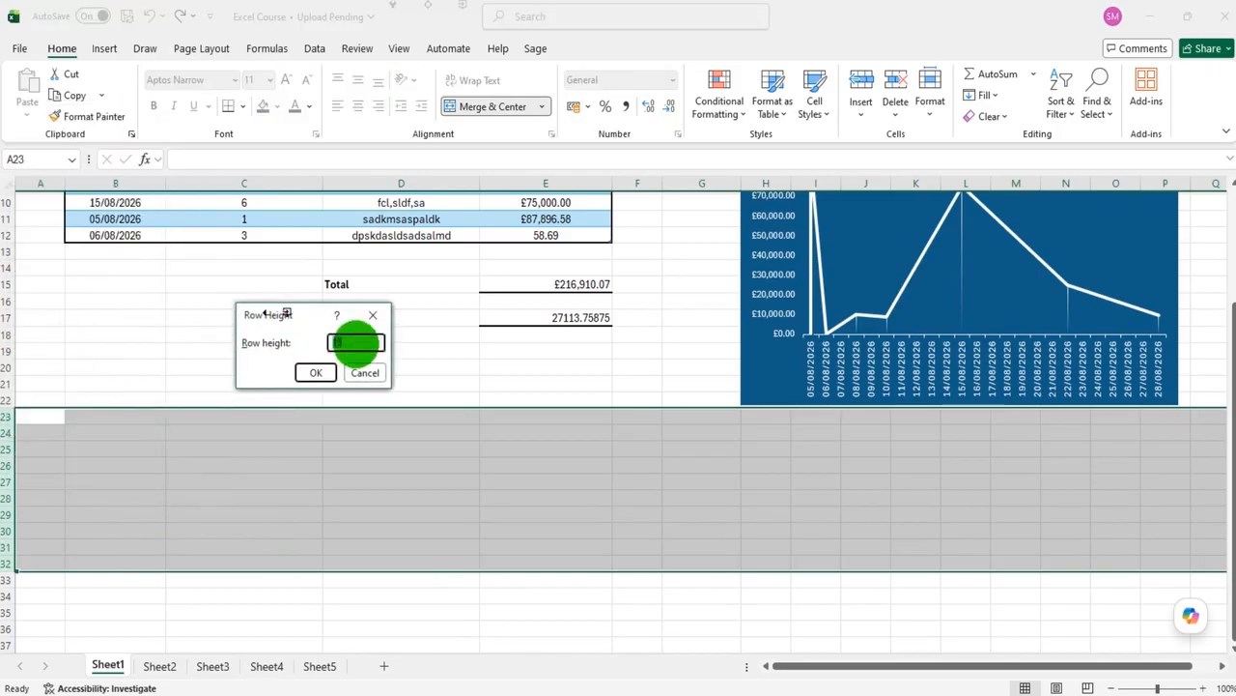
type("25")
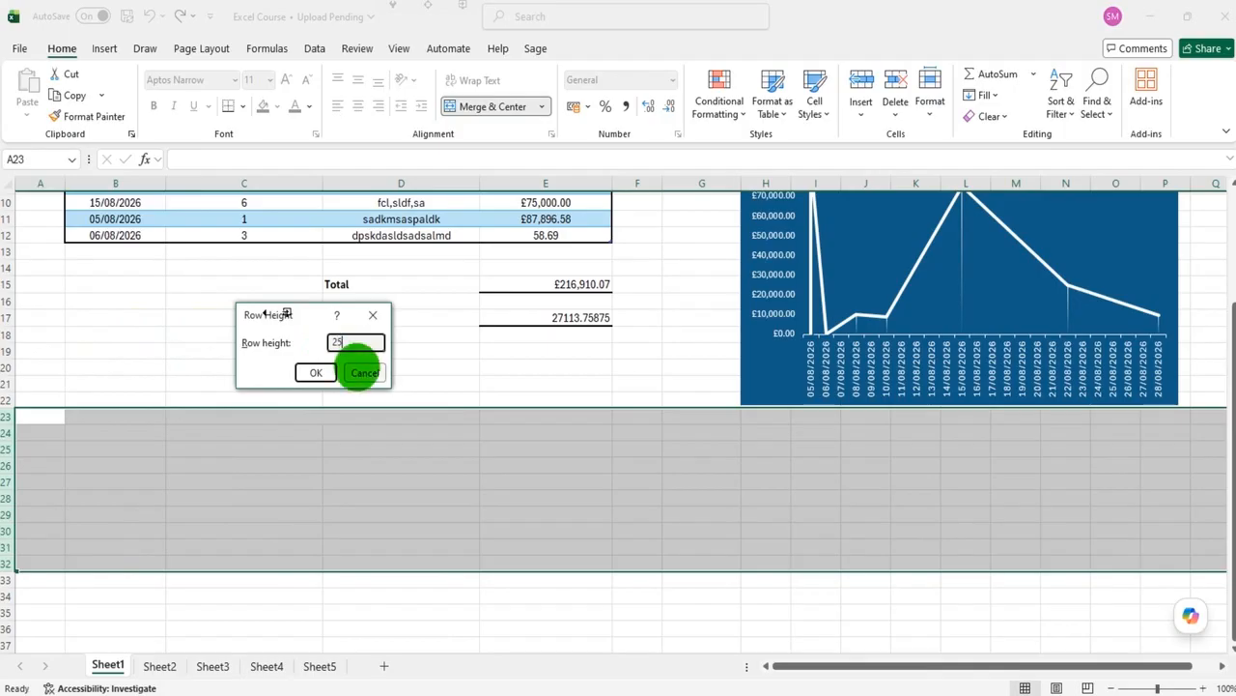
left_click(315, 372)
scroll(639, 443, "down", 3)
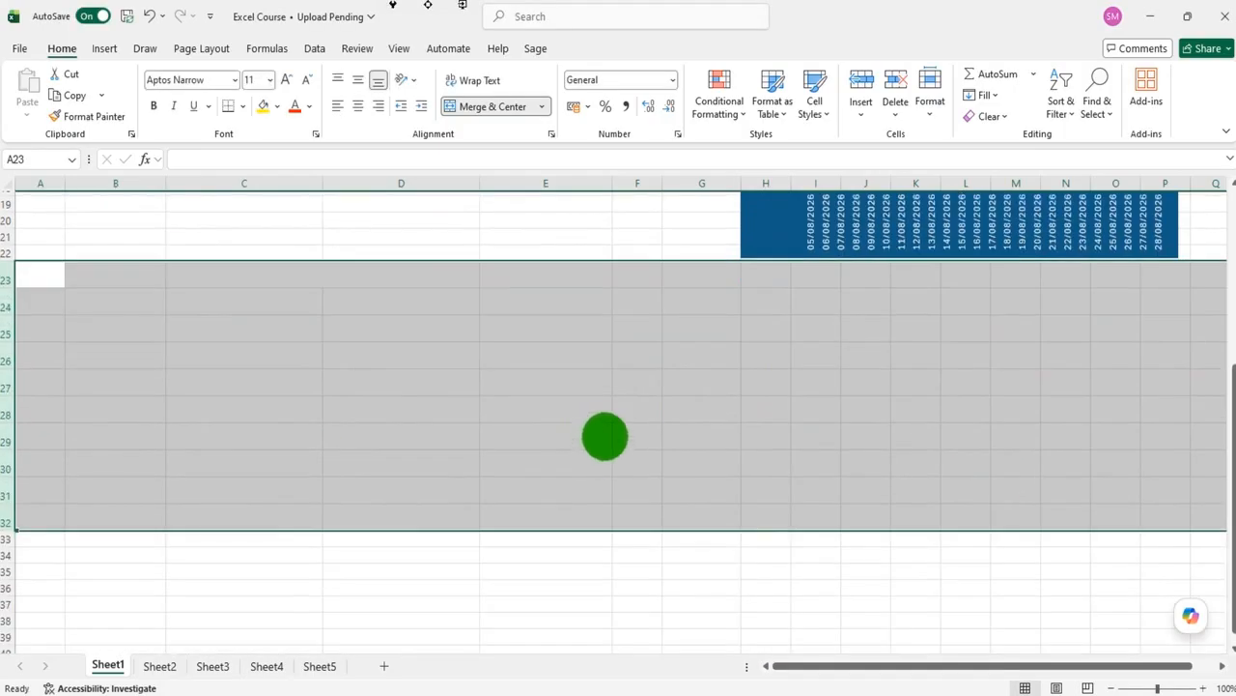
left_click(523, 417)
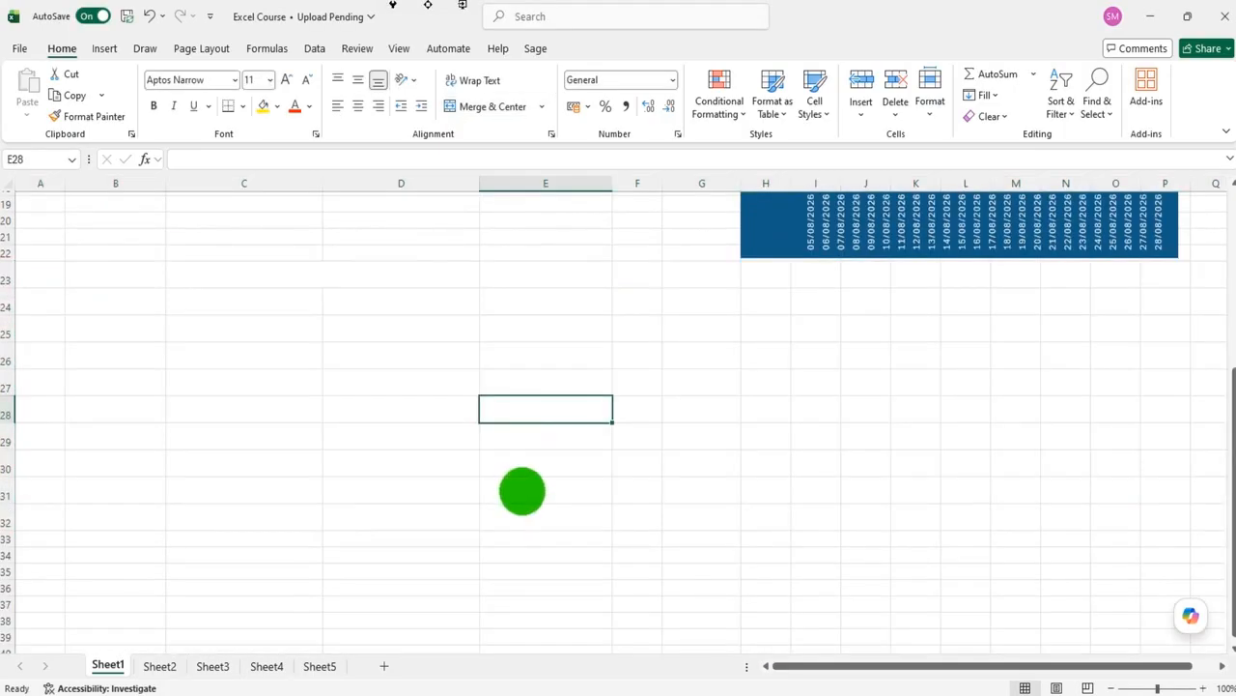
- Set the width of the sales table's columns B to E on Sheet1 to 30
scroll(522, 491, "up", 6)
left_click_drag(579, 184, 123, 185)
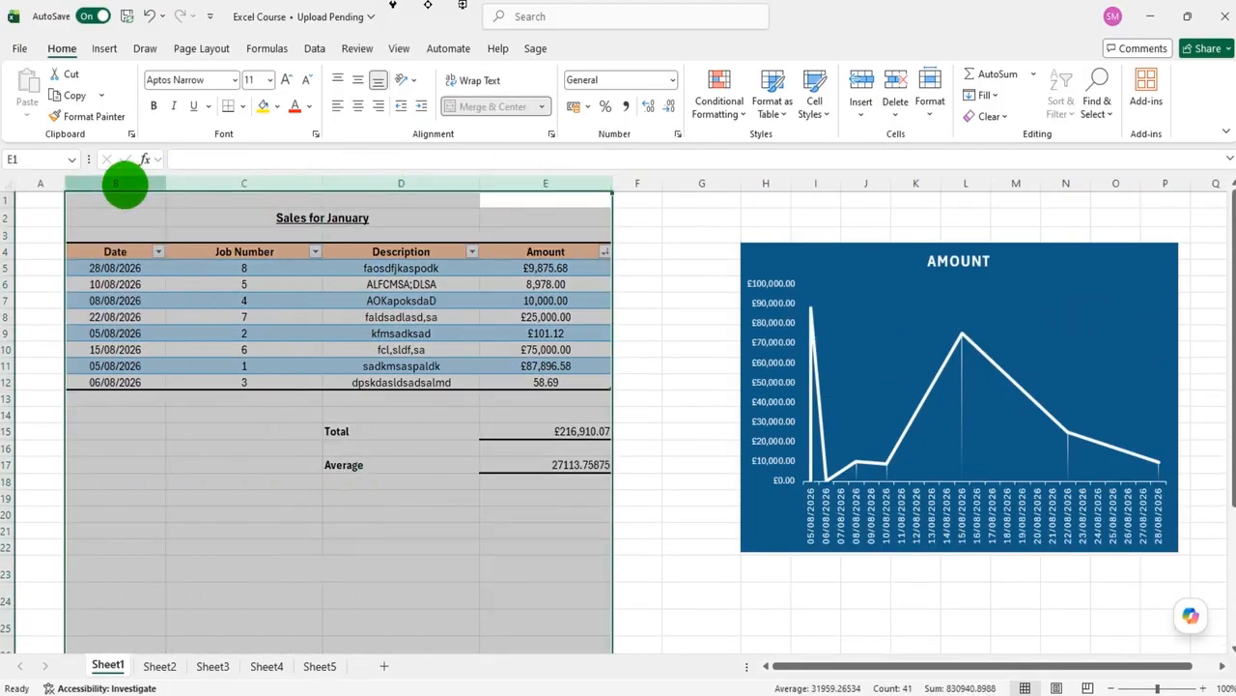
right_click(343, 182)
left_click(430, 438)
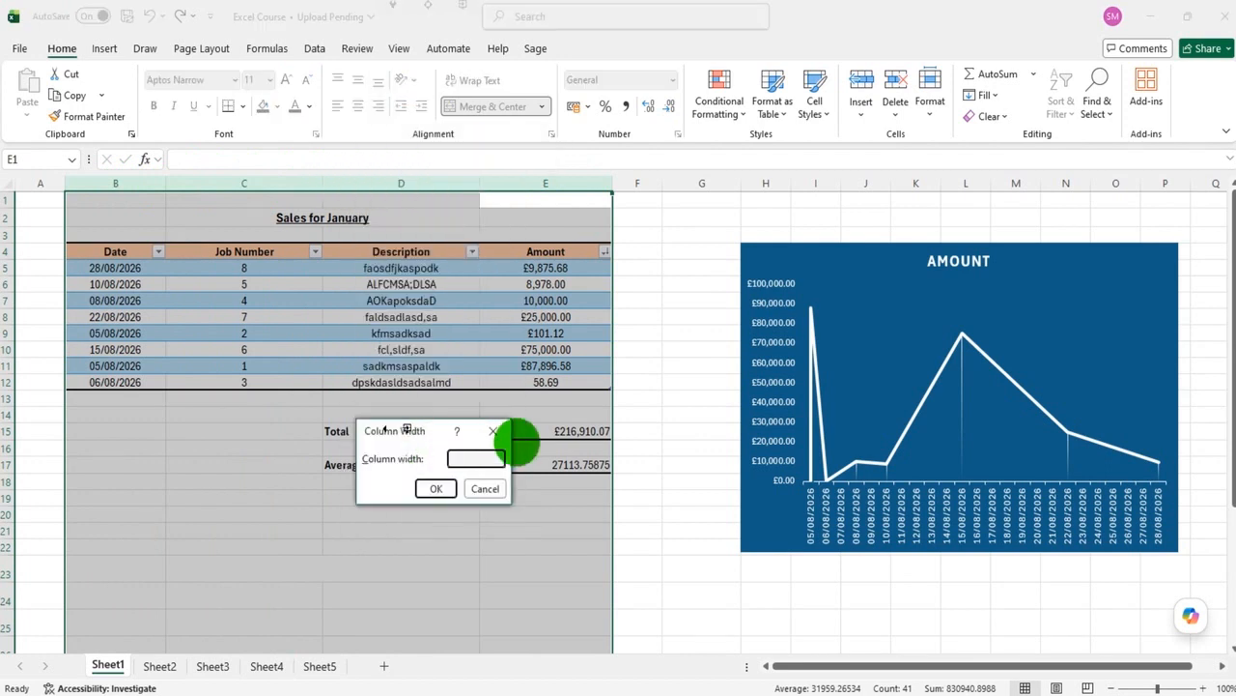
type("30")
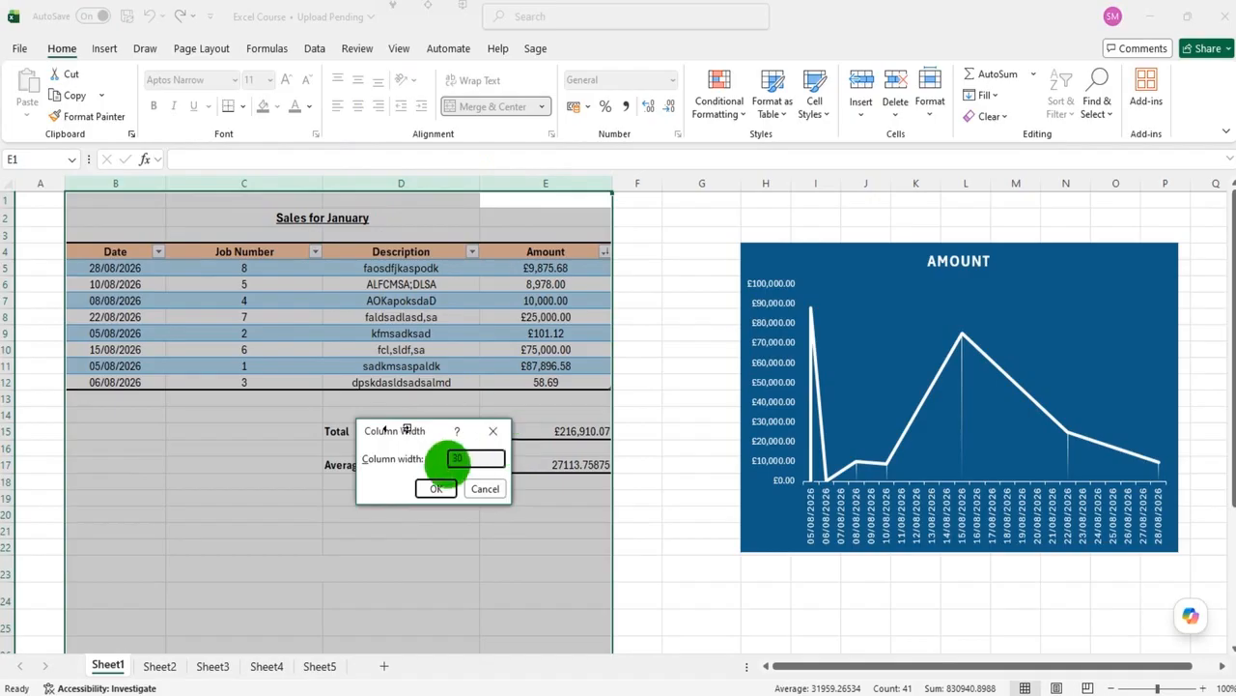
left_click(435, 488)
left_click(435, 488)
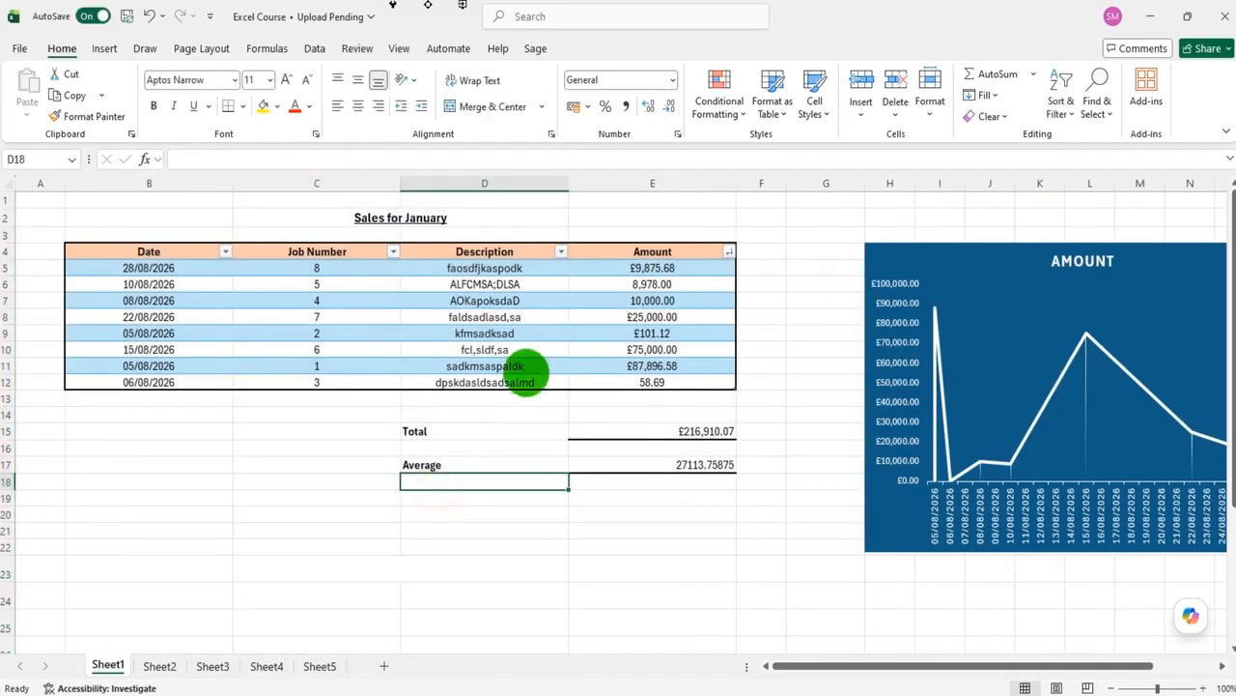